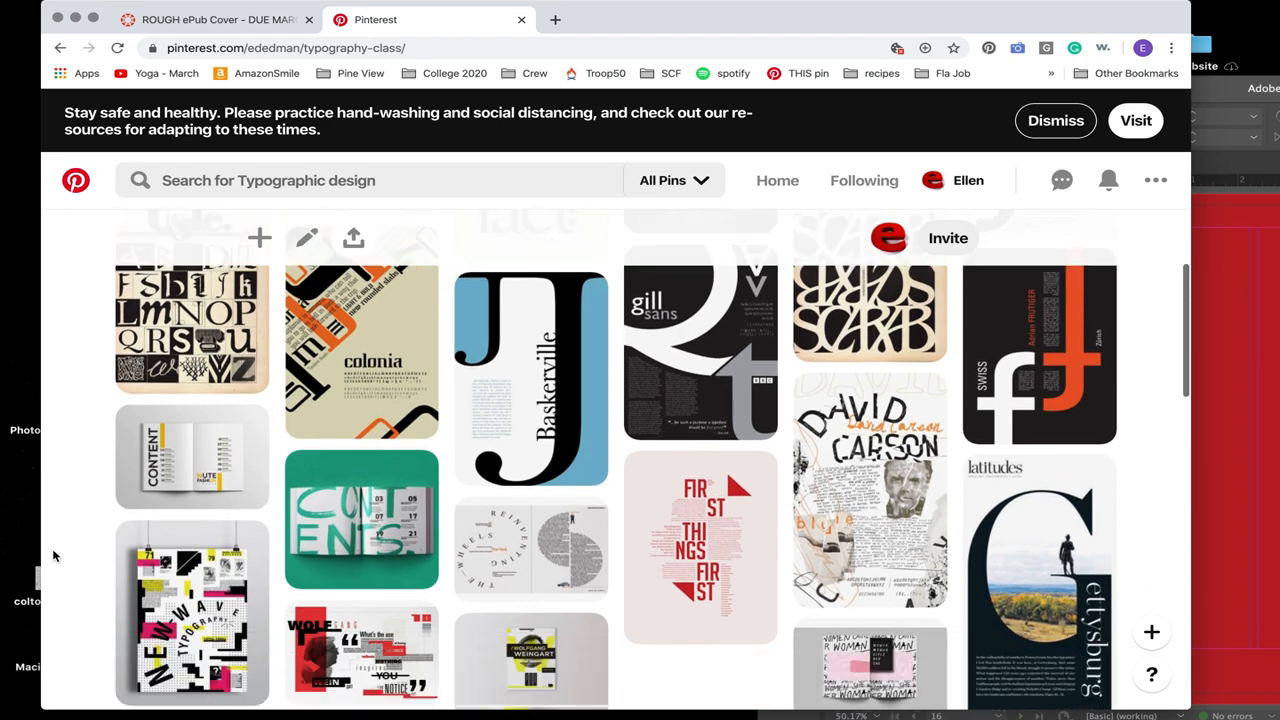
Step: Browse the pins on the Typography class board for examples of expressive type layouts, posters and magazine covers
{"action": "scroll", "coordinate": [54, 556], "scroll_direction": "down", "scroll_amount": 8}
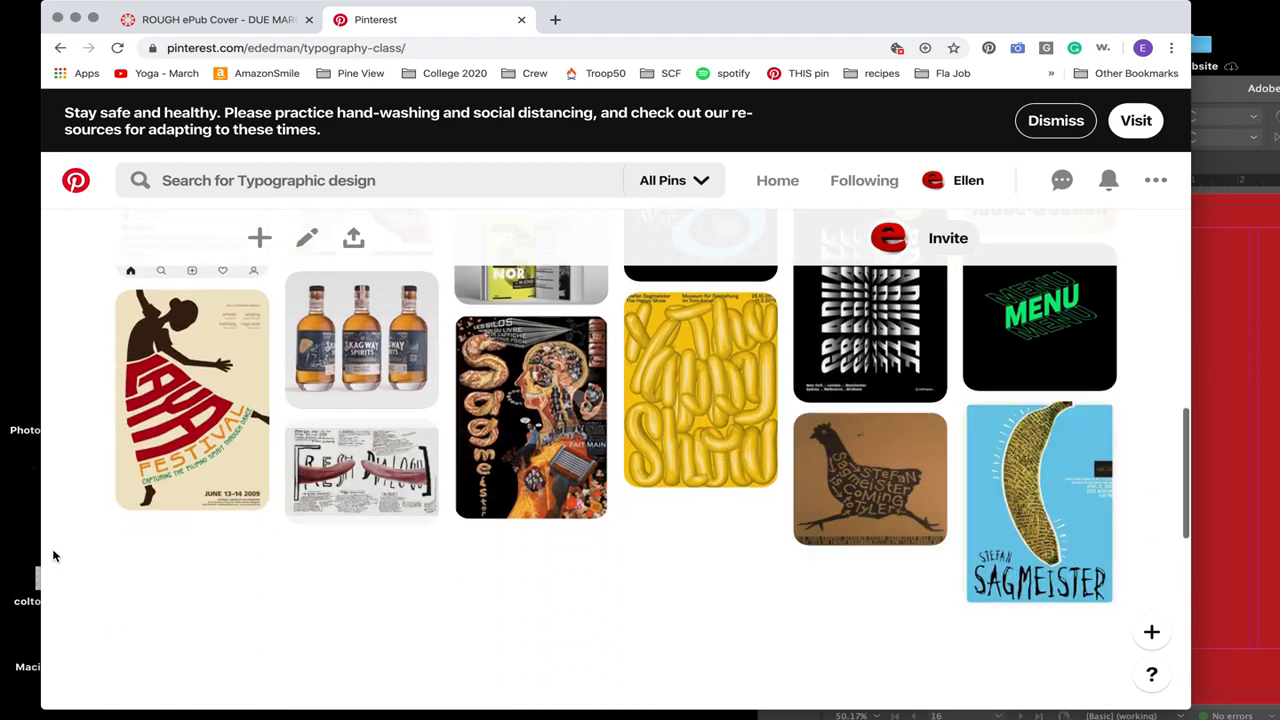
{"action": "scroll", "coordinate": [54, 556], "scroll_direction": "down", "scroll_amount": 1}
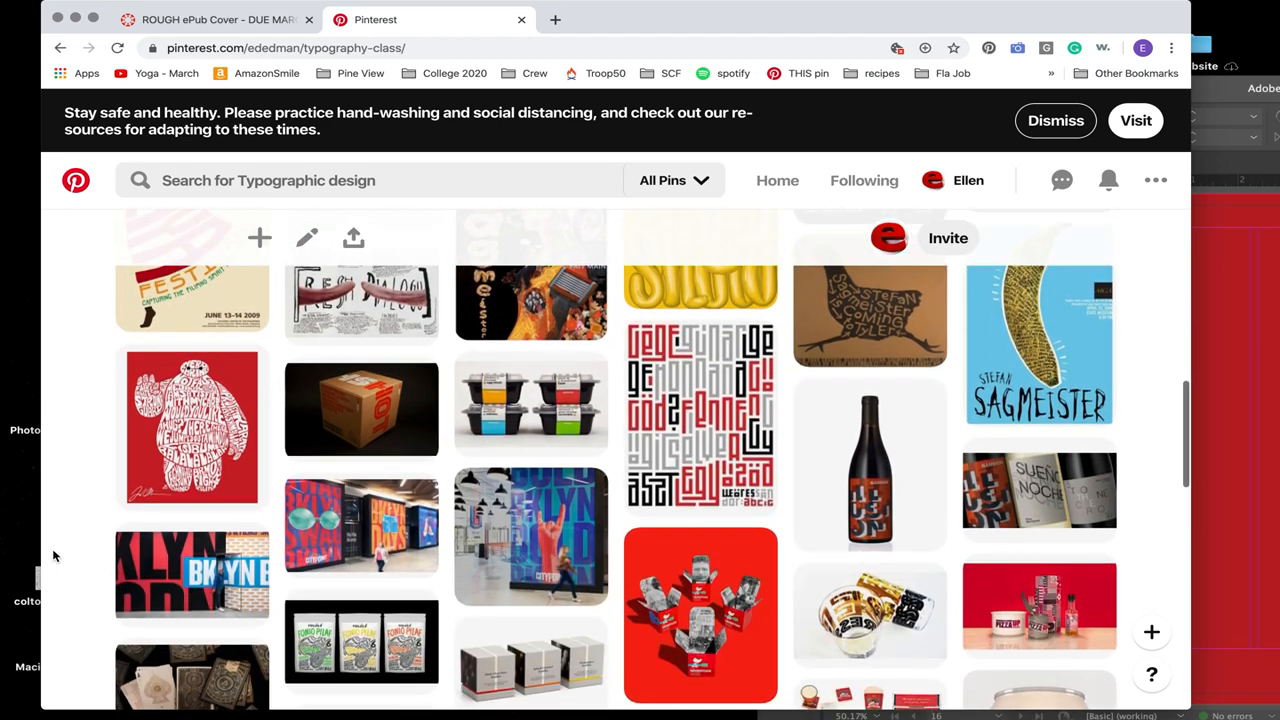
{"action": "scroll", "coordinate": [54, 556], "scroll_direction": "up", "scroll_amount": 3}
{"action": "scroll", "coordinate": [54, 556], "scroll_direction": "up", "scroll_amount": 5}
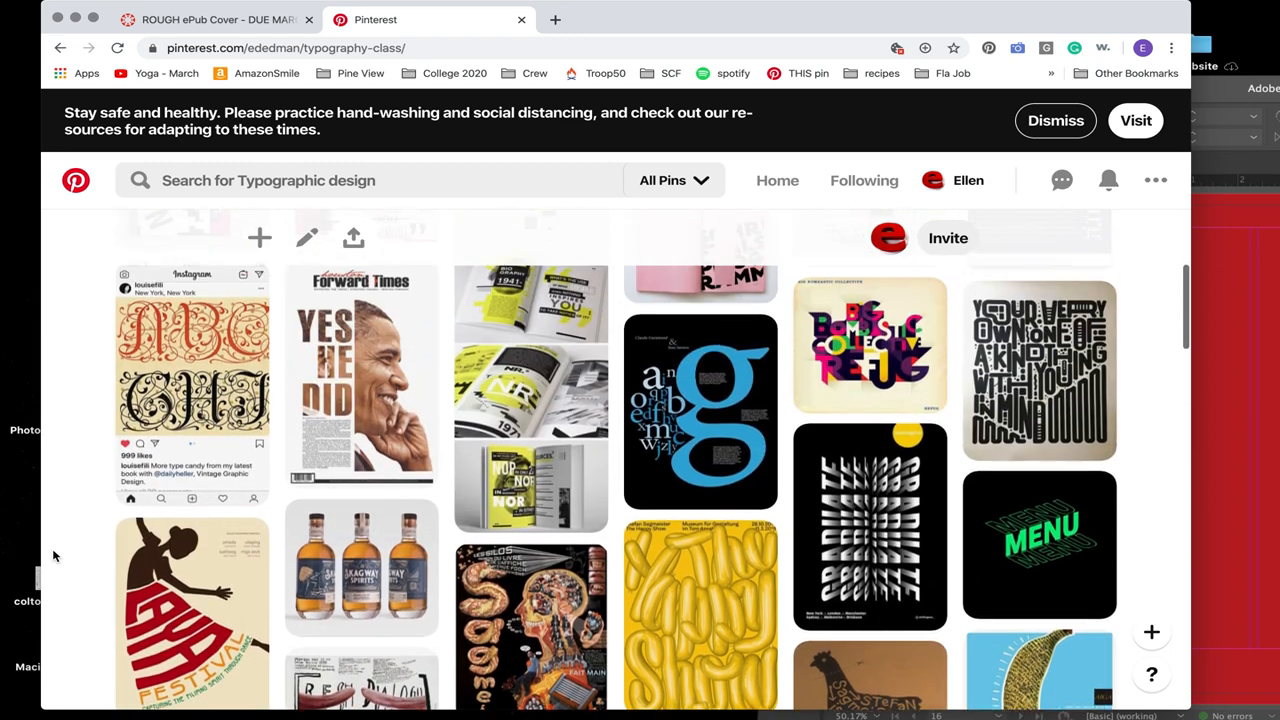
{"action": "scroll", "coordinate": [54, 556], "scroll_direction": "up", "scroll_amount": 4}
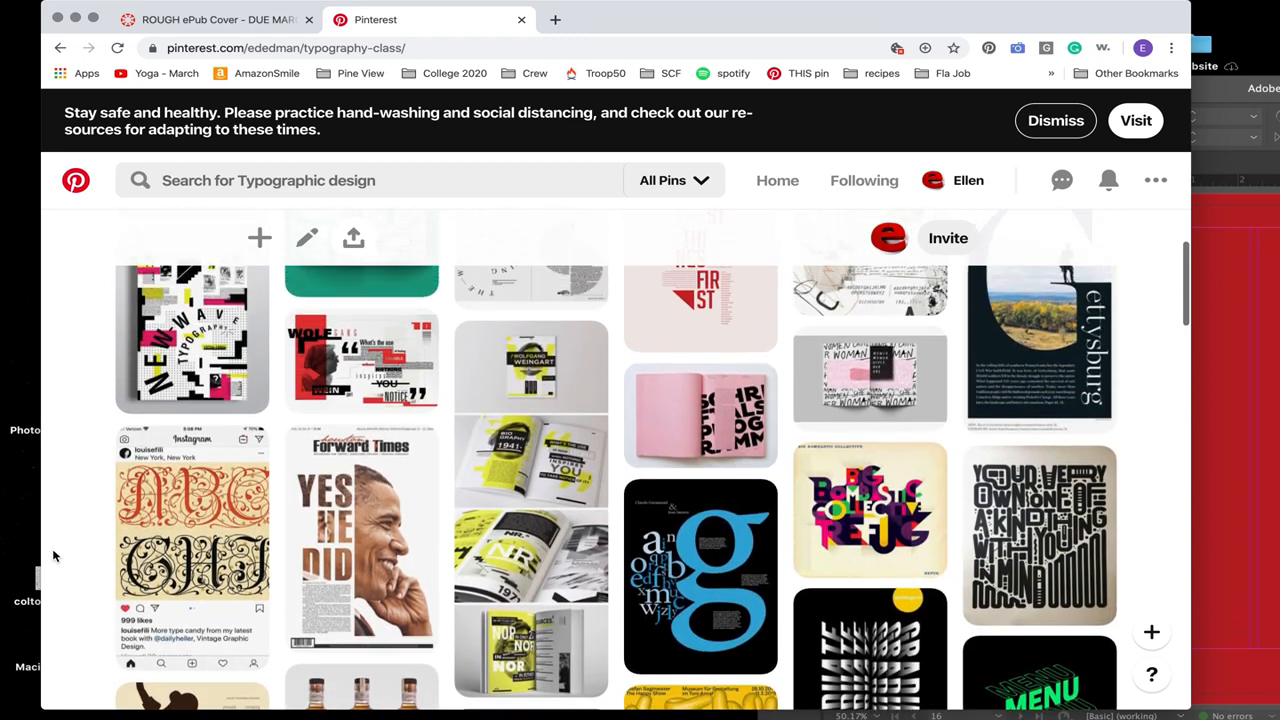
{"action": "scroll", "coordinate": [57, 593], "scroll_direction": "up", "scroll_amount": 4}
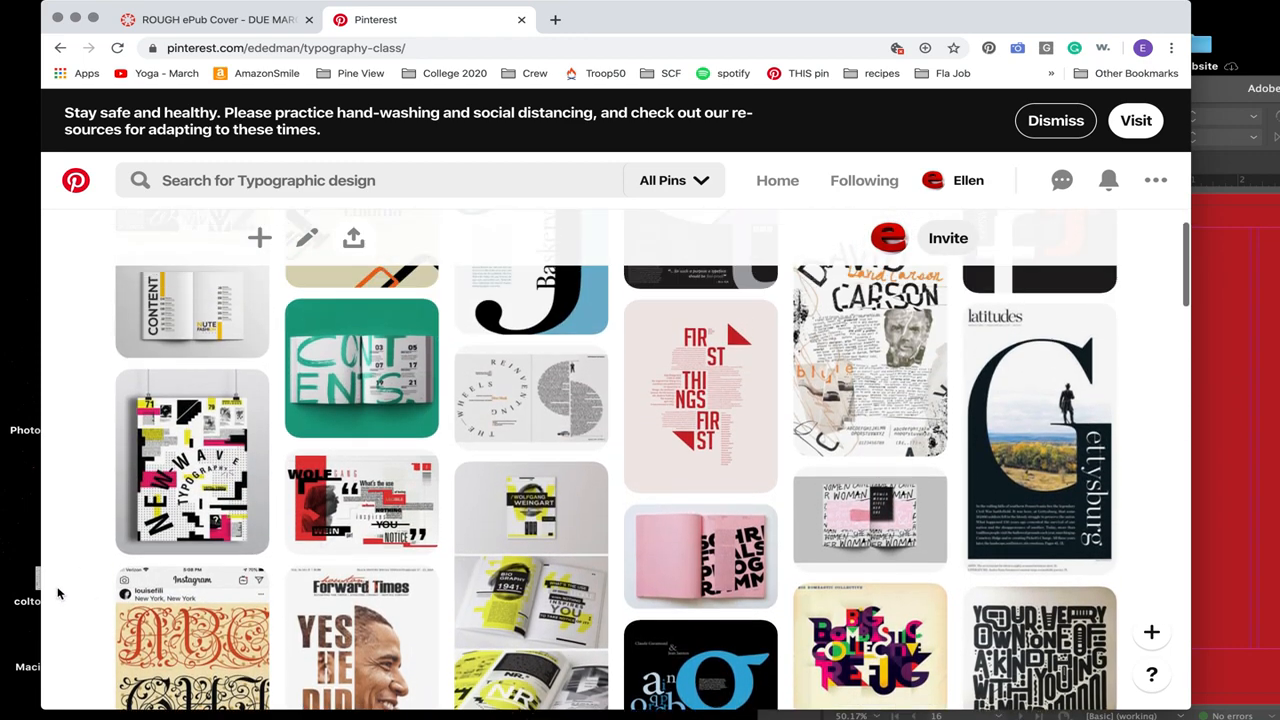
{"action": "scroll", "coordinate": [57, 593], "scroll_direction": "up", "scroll_amount": 4}
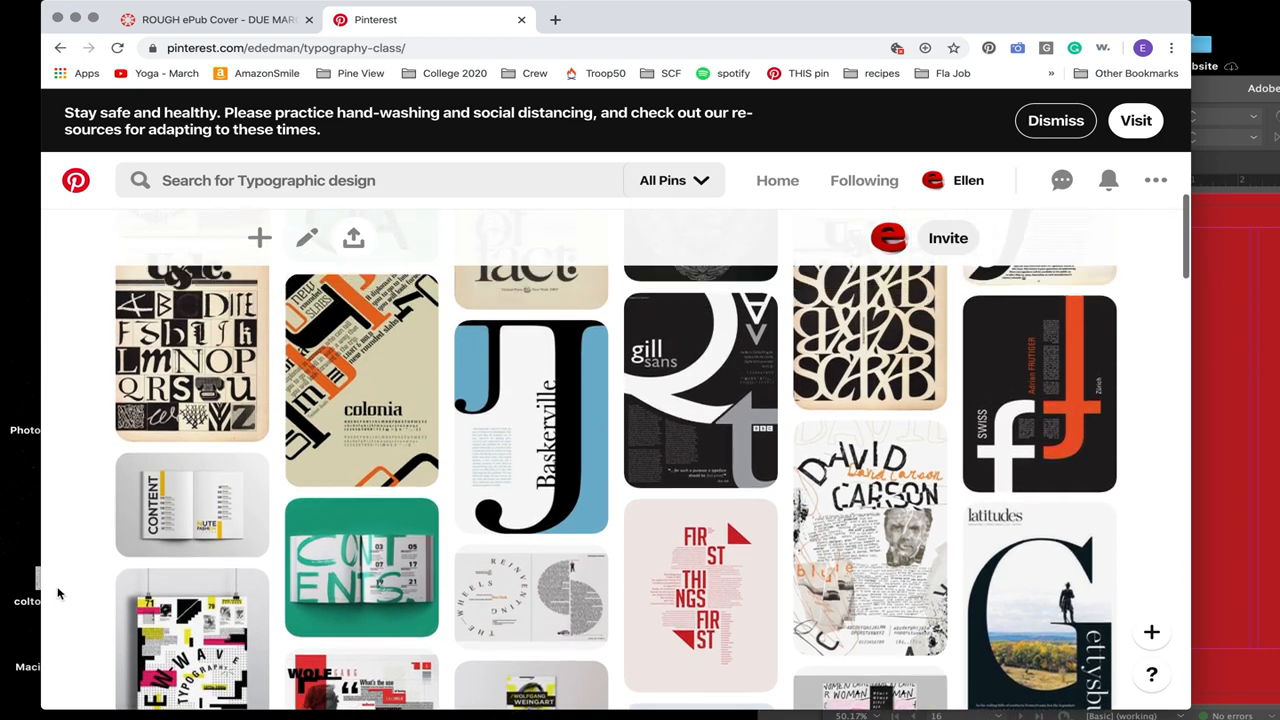
{"action": "scroll", "coordinate": [57, 593], "scroll_direction": "up", "scroll_amount": 1}
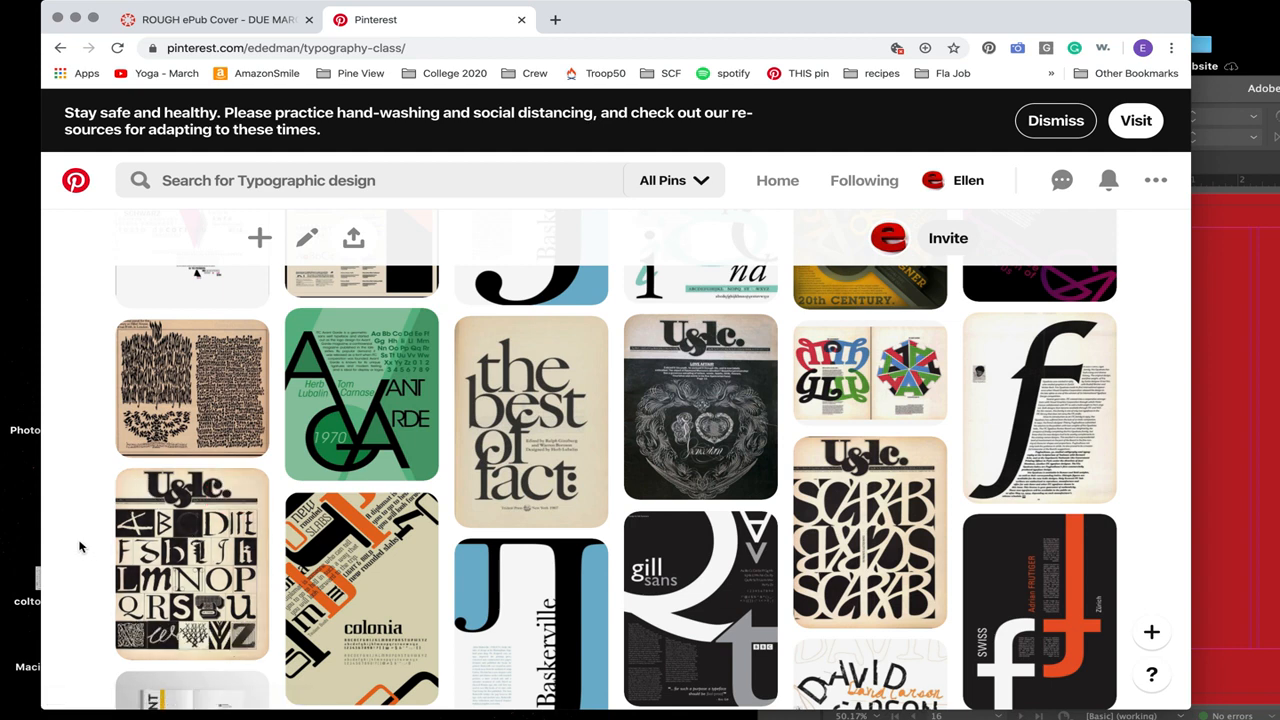
Step: Open the U&lc_vol.5-3 alphabet cover pin, examine its letterforms from masthead to lower rows, and return to the board
{"action": "left_click", "coordinate": [192, 550]}
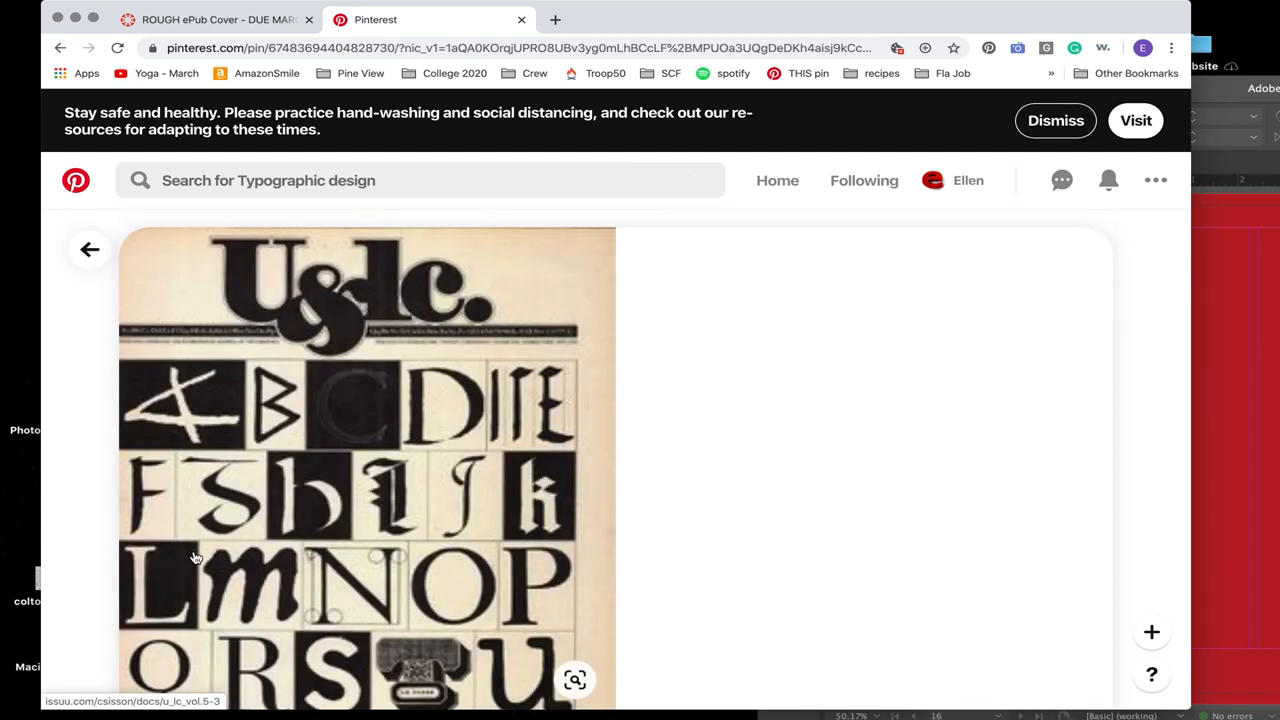
{"action": "scroll", "coordinate": [640, 595], "scroll_direction": "down", "scroll_amount": 3}
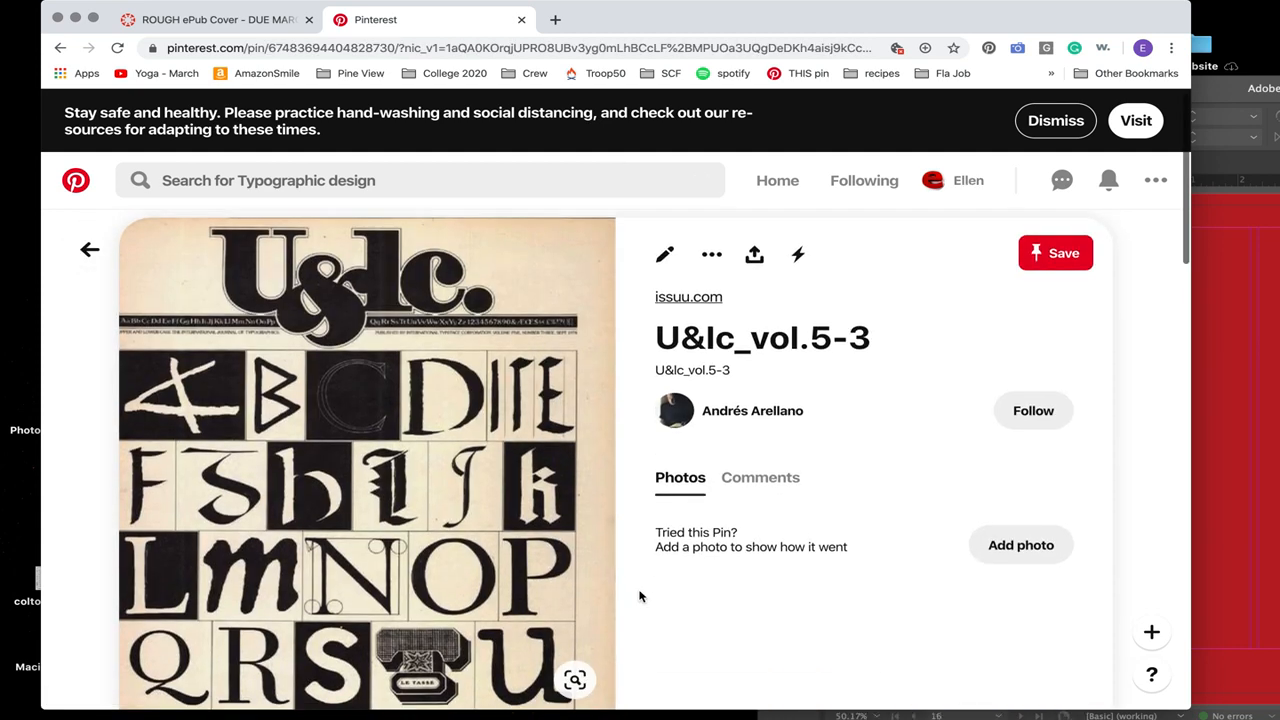
{"action": "scroll", "coordinate": [640, 595], "scroll_direction": "up", "scroll_amount": 3}
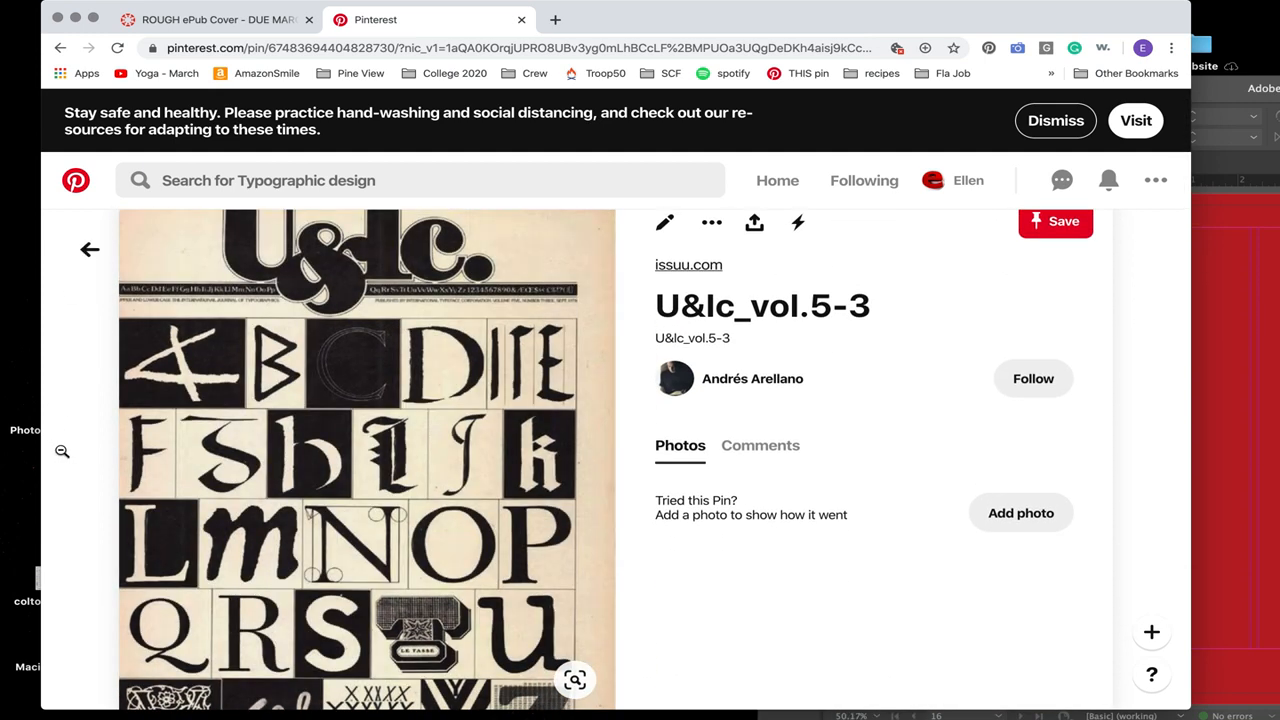
{"action": "scroll", "coordinate": [423, 502], "scroll_direction": "up", "scroll_amount": 1}
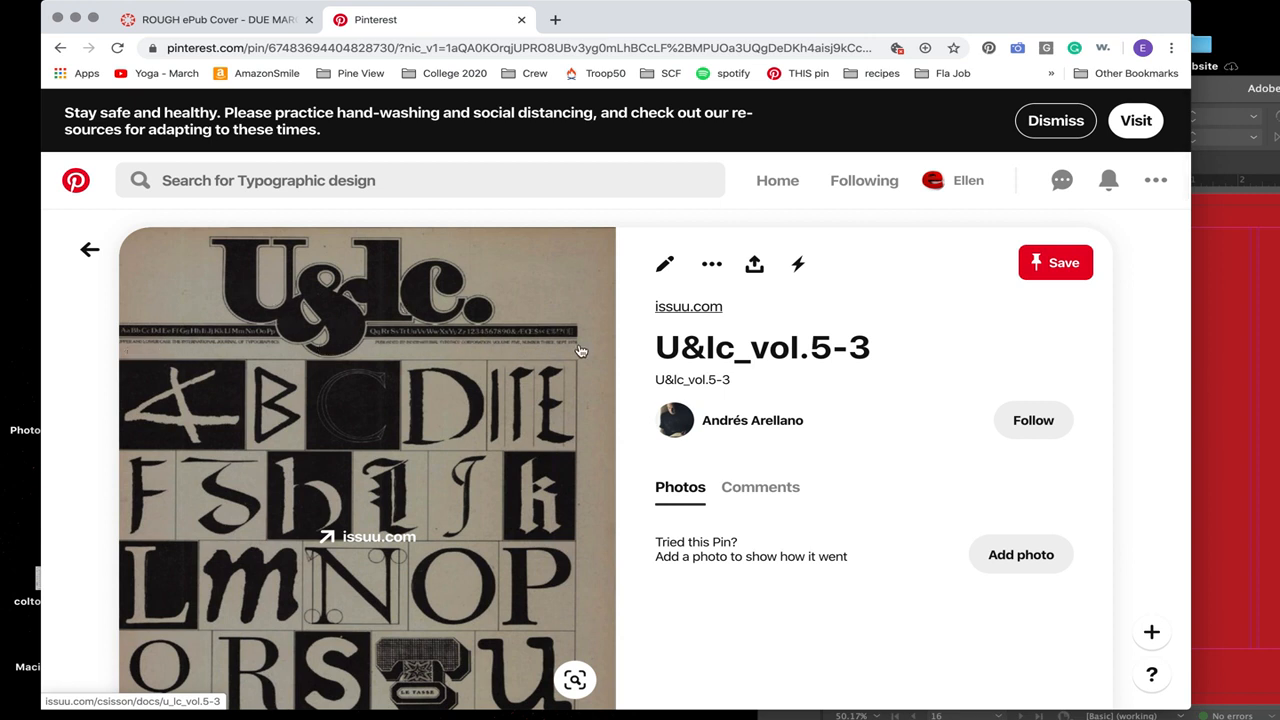
{"action": "scroll", "coordinate": [580, 350], "scroll_direction": "down", "scroll_amount": 4}
{"action": "scroll", "coordinate": [300, 300], "scroll_direction": "up", "scroll_amount": 2}
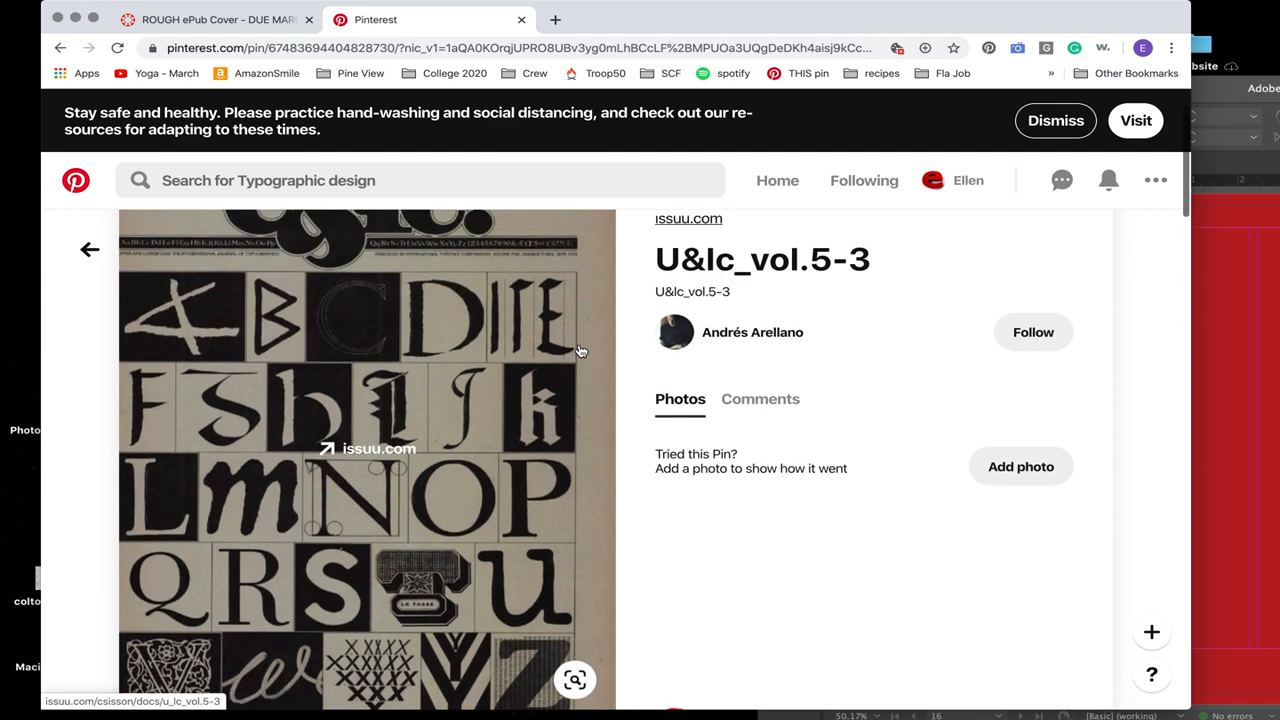
{"action": "left_click", "coordinate": [89, 250]}
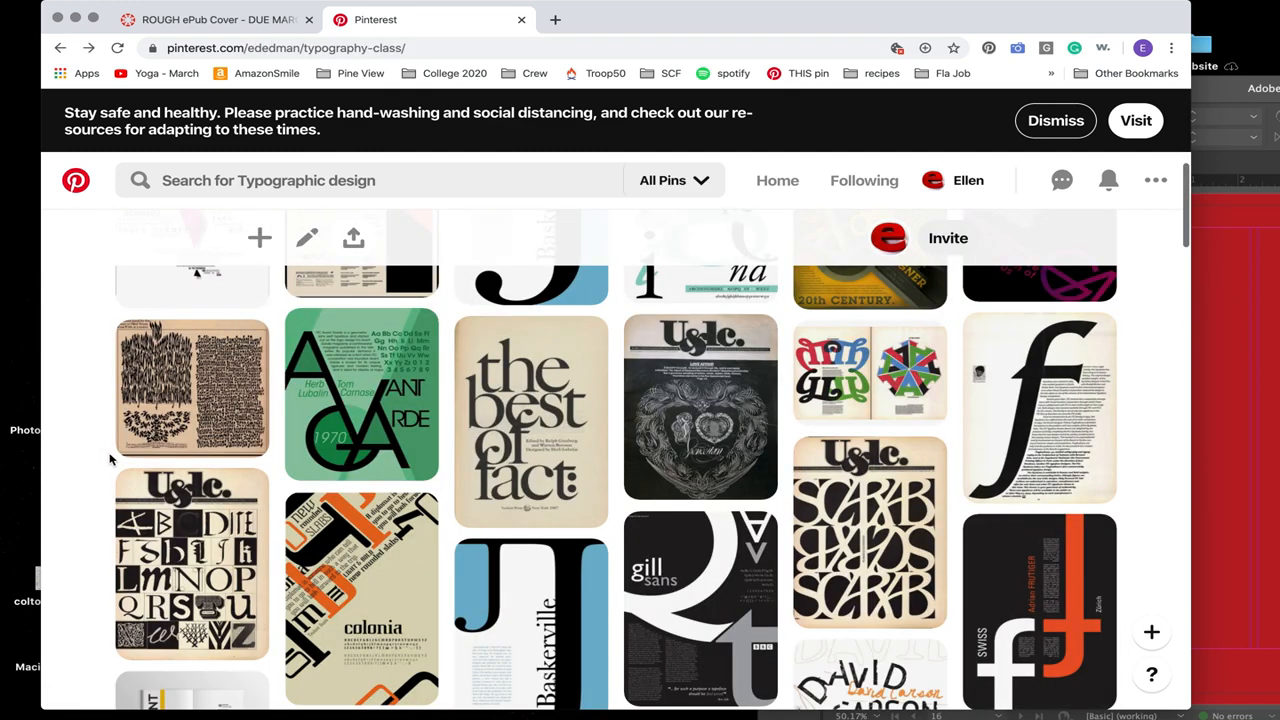
Step: View the U&lc cover pin with the repeated SCARAB lettering in full, then return to the board
{"action": "left_click", "coordinate": [862, 530]}
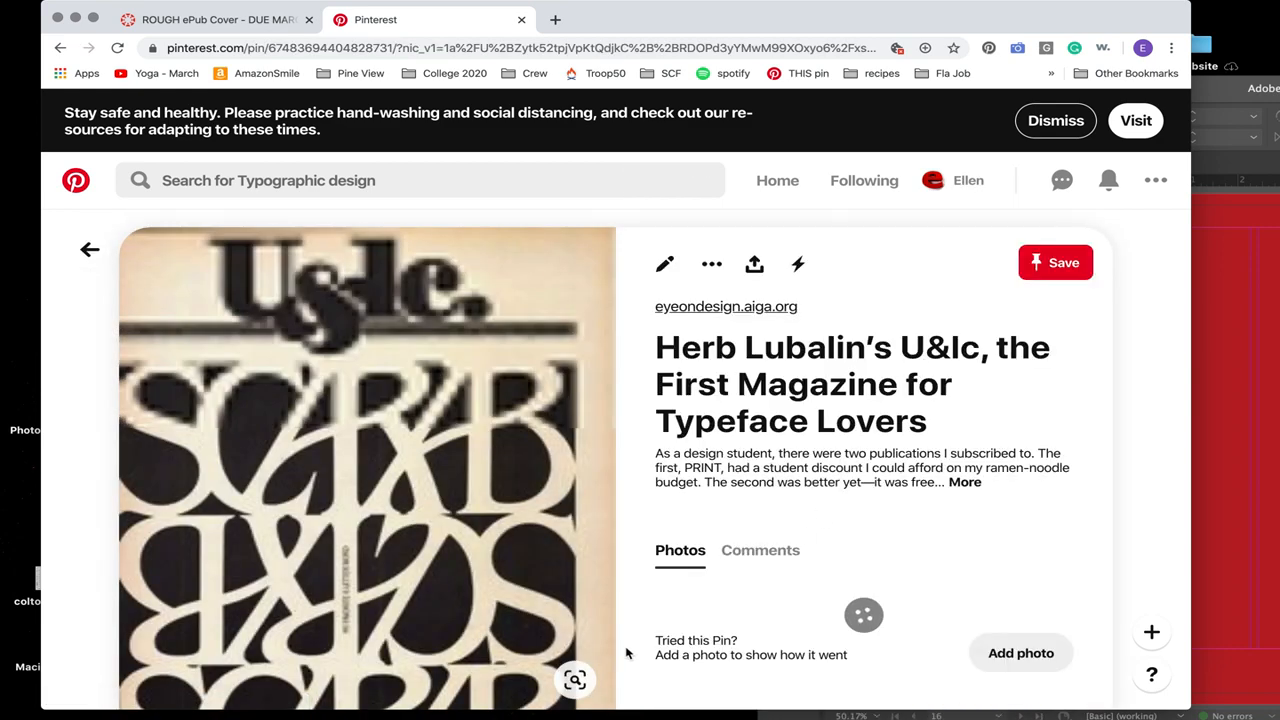
{"action": "scroll", "coordinate": [629, 654], "scroll_direction": "down", "scroll_amount": 3}
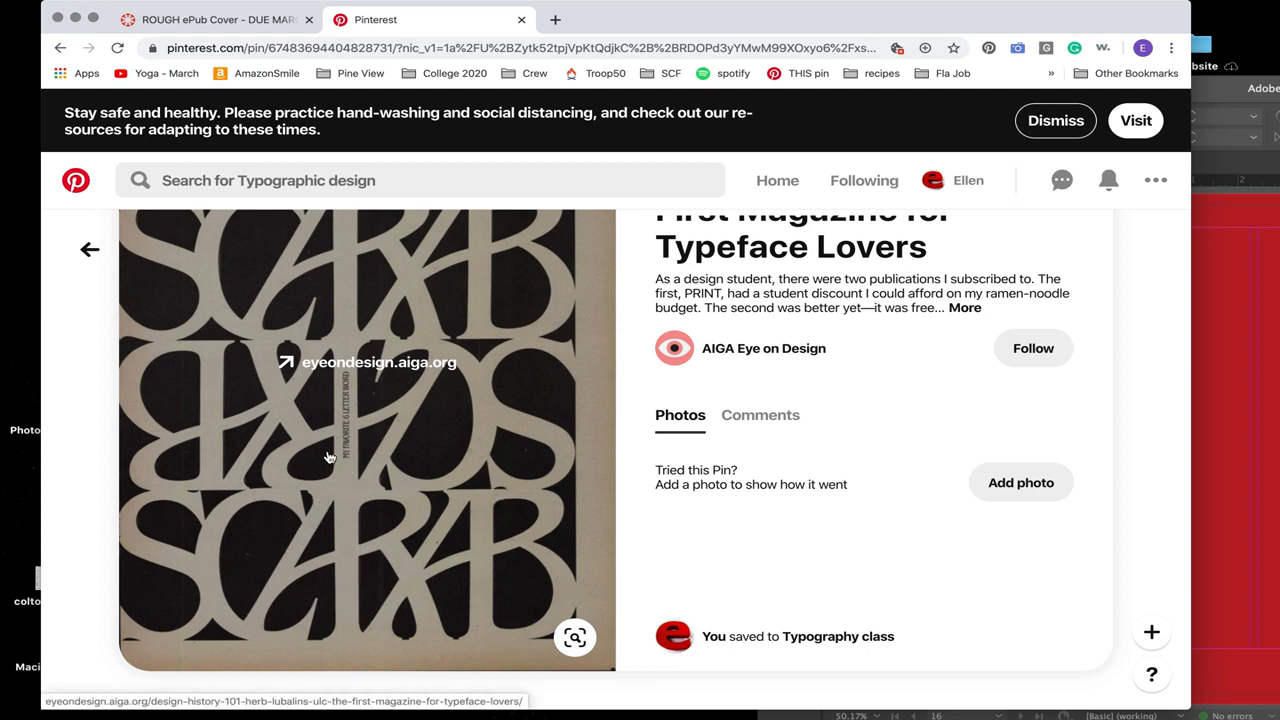
{"action": "left_click", "coordinate": [90, 249]}
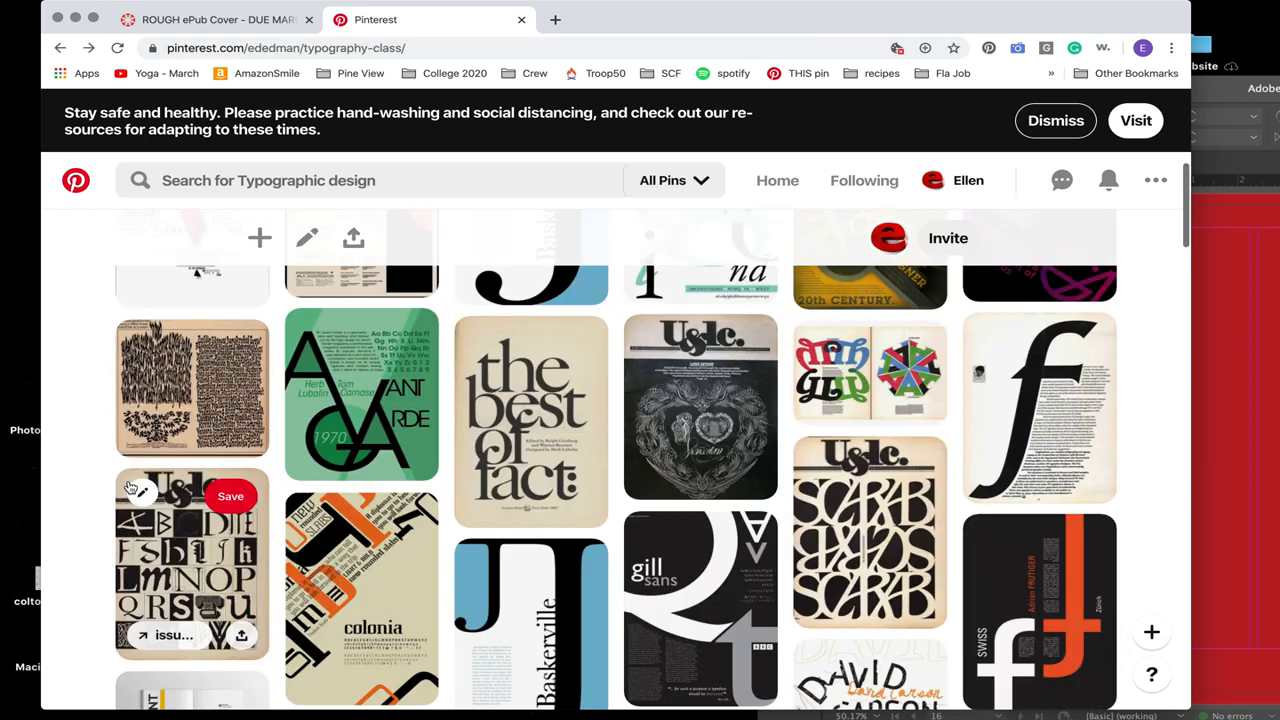
Step: Find the Financial Review Magazine cover among the board's first pins, examine its hand lettering around the portrait, and return to the board
{"action": "scroll", "coordinate": [336, 477], "scroll_direction": "up", "scroll_amount": 3}
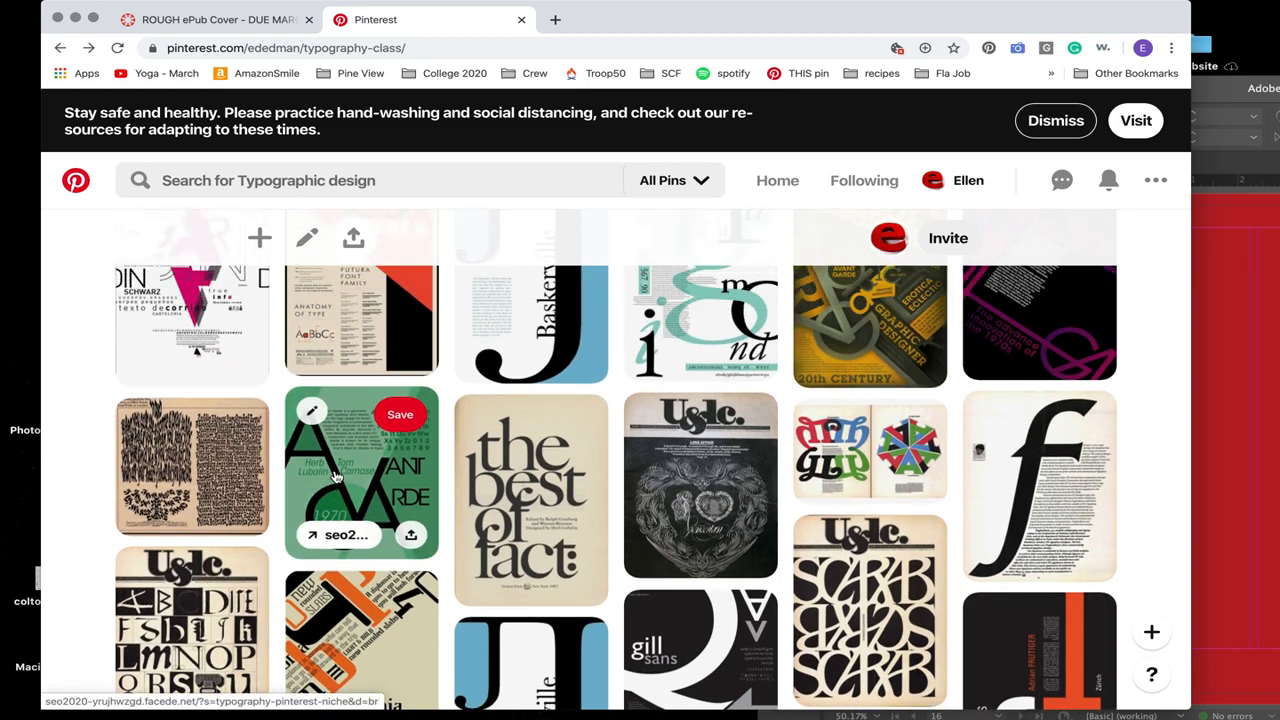
{"action": "scroll", "coordinate": [336, 477], "scroll_direction": "down", "scroll_amount": 1}
{"action": "scroll", "coordinate": [336, 477], "scroll_direction": "up", "scroll_amount": 2}
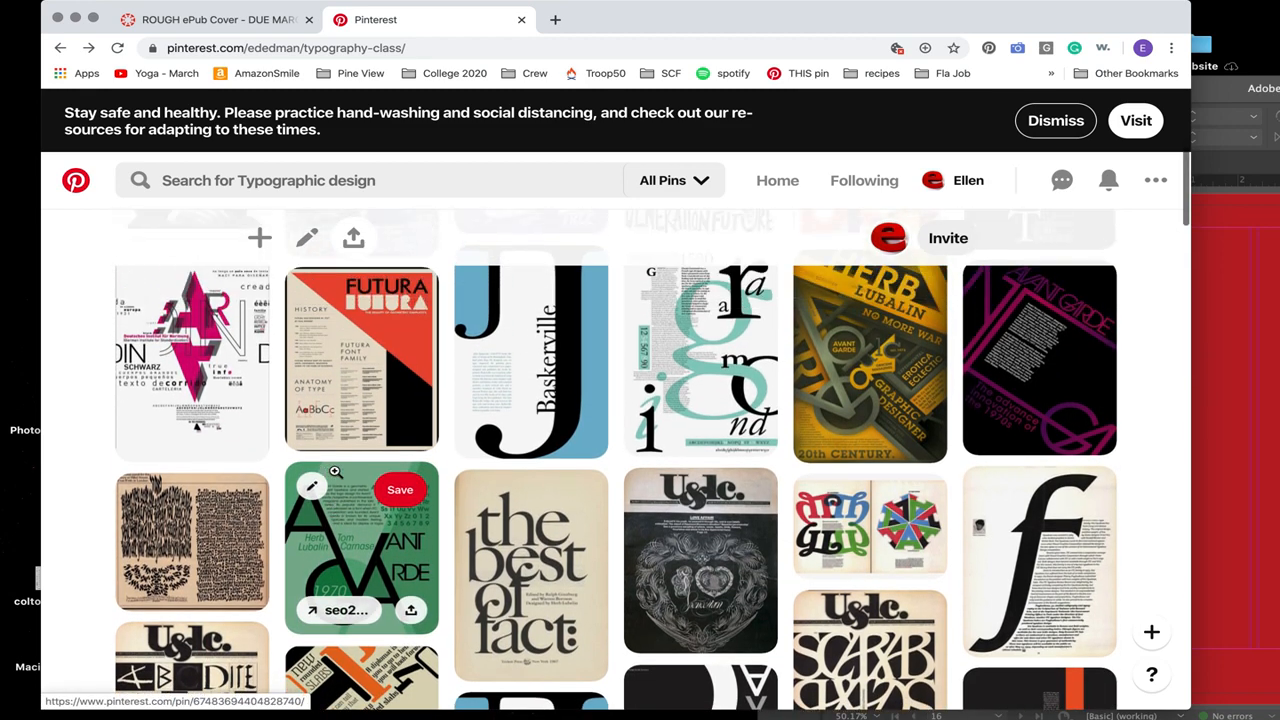
{"action": "scroll", "coordinate": [335, 471], "scroll_direction": "up", "scroll_amount": 1}
{"action": "scroll", "coordinate": [335, 471], "scroll_direction": "up", "scroll_amount": 4}
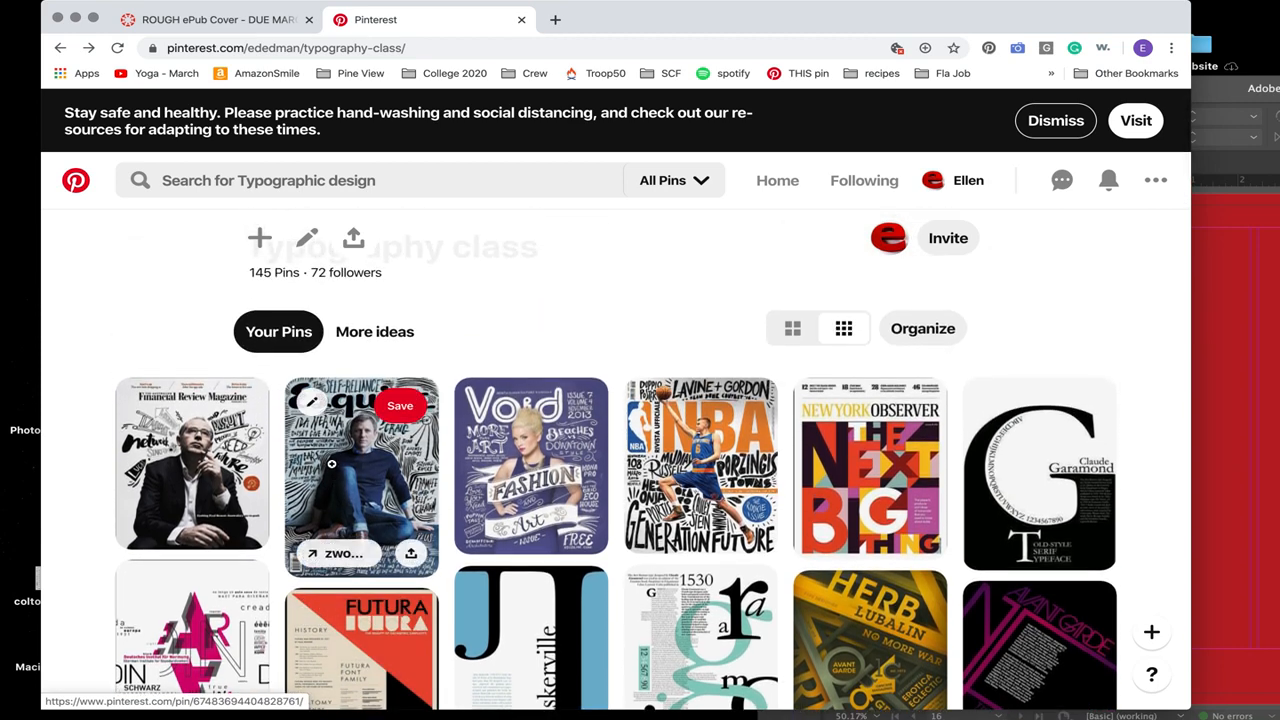
{"action": "left_click", "coordinate": [186, 466]}
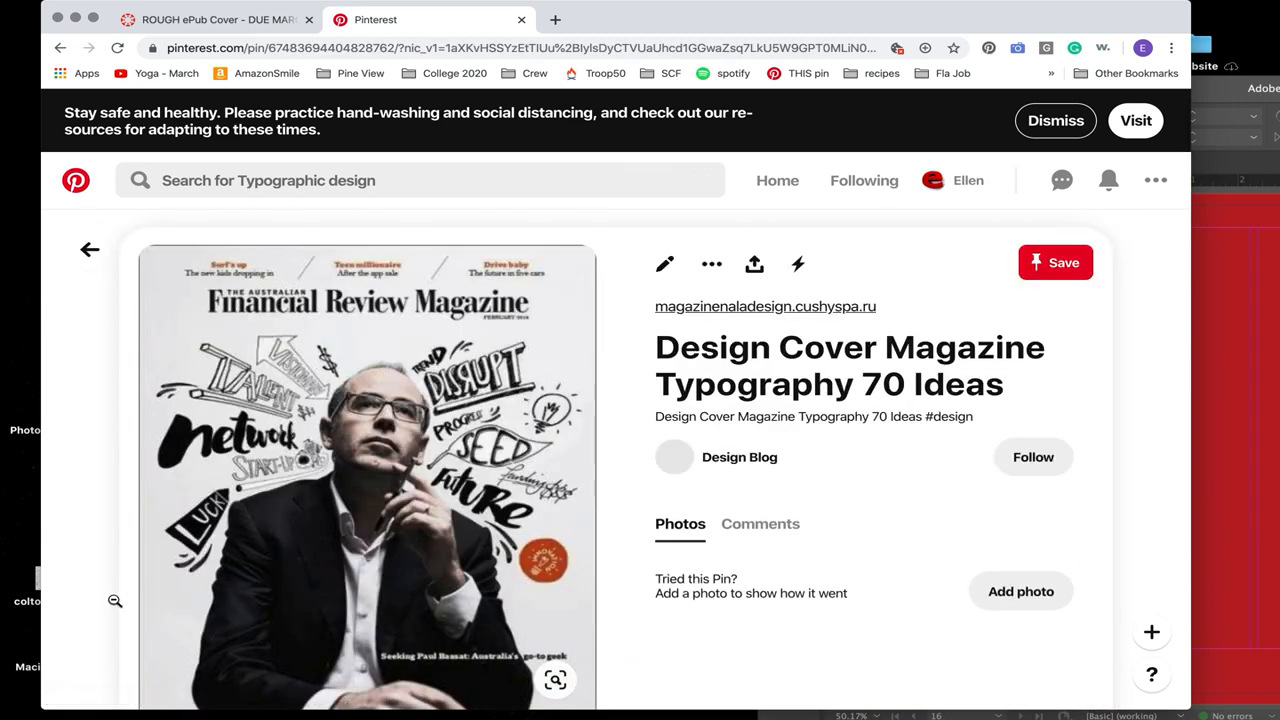
{"action": "scroll", "coordinate": [120, 590], "scroll_direction": "down", "scroll_amount": 1}
{"action": "scroll", "coordinate": [115, 600], "scroll_direction": "down", "scroll_amount": 1}
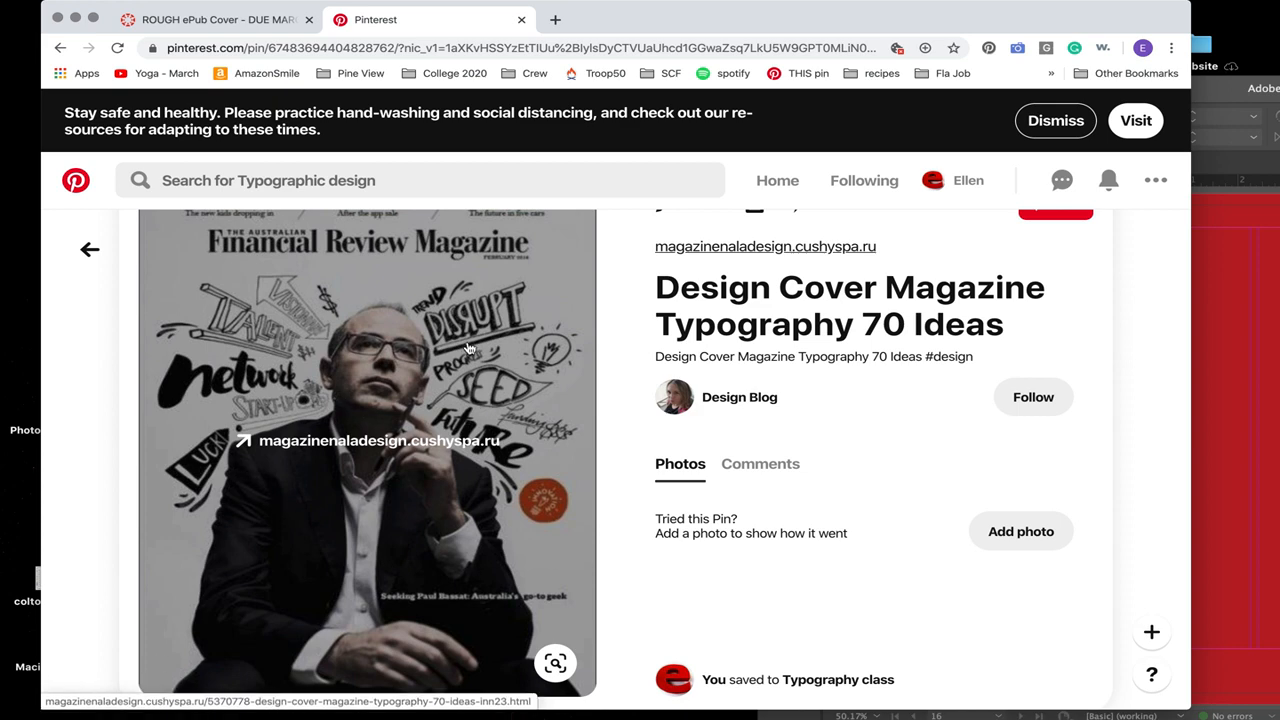
{"action": "left_click", "coordinate": [90, 250]}
Step: Open the Esquire Malaysia cover pin, examine the hand-drawn text and lines surrounding the figure, and return to the board
{"action": "left_click", "coordinate": [403, 488]}
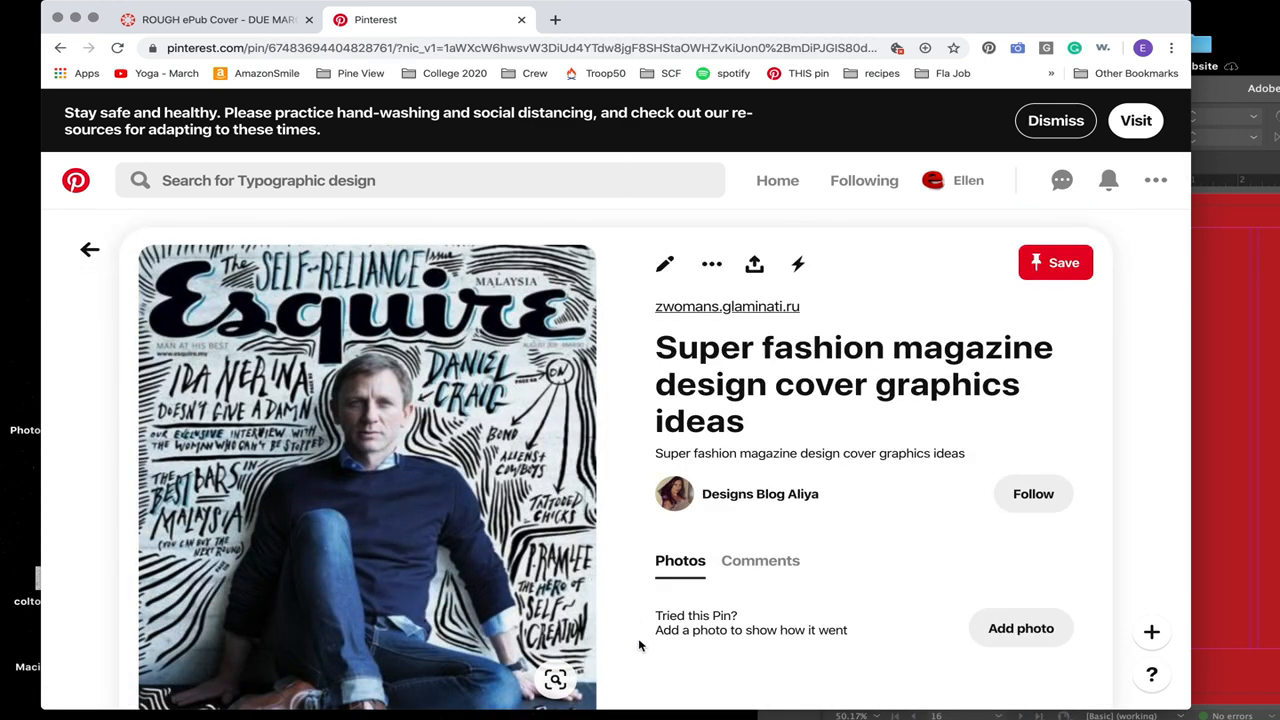
{"action": "scroll", "coordinate": [640, 648], "scroll_direction": "down", "scroll_amount": 3}
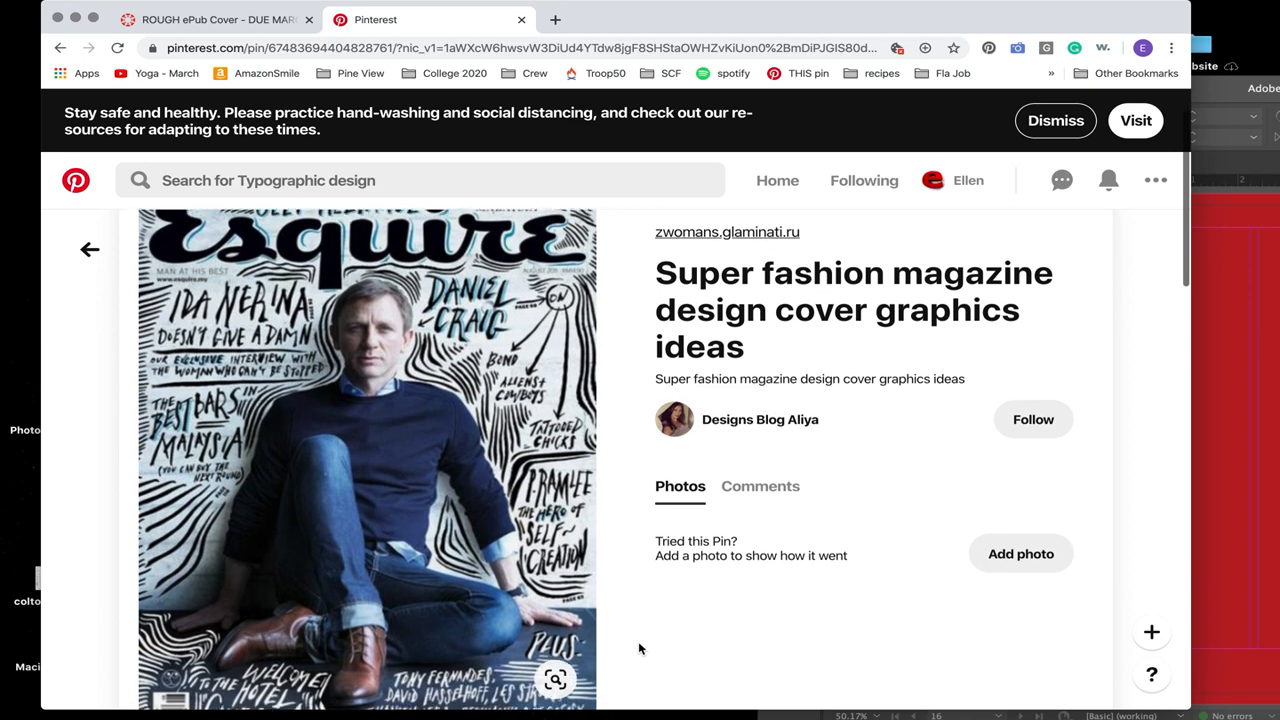
{"action": "scroll", "coordinate": [639, 646], "scroll_direction": "down", "scroll_amount": 1}
{"action": "scroll", "coordinate": [639, 646], "scroll_direction": "up", "scroll_amount": 2}
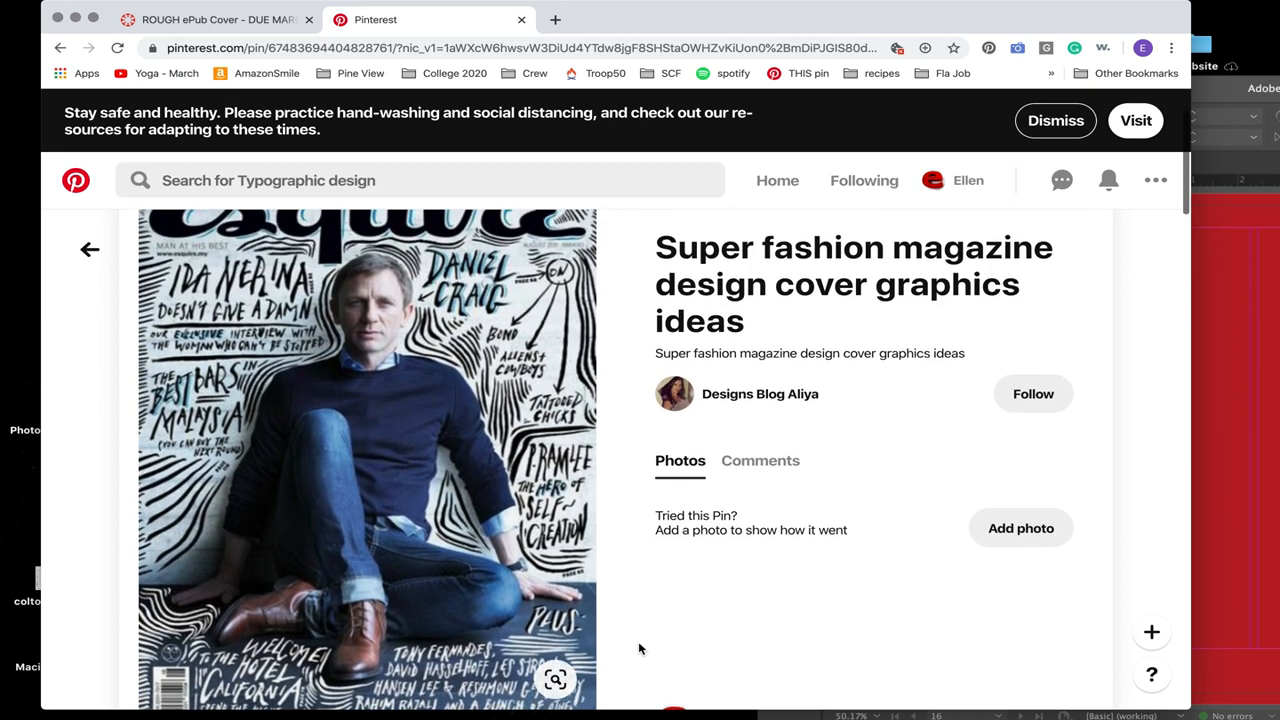
{"action": "scroll", "coordinate": [639, 648], "scroll_direction": "up", "scroll_amount": 1}
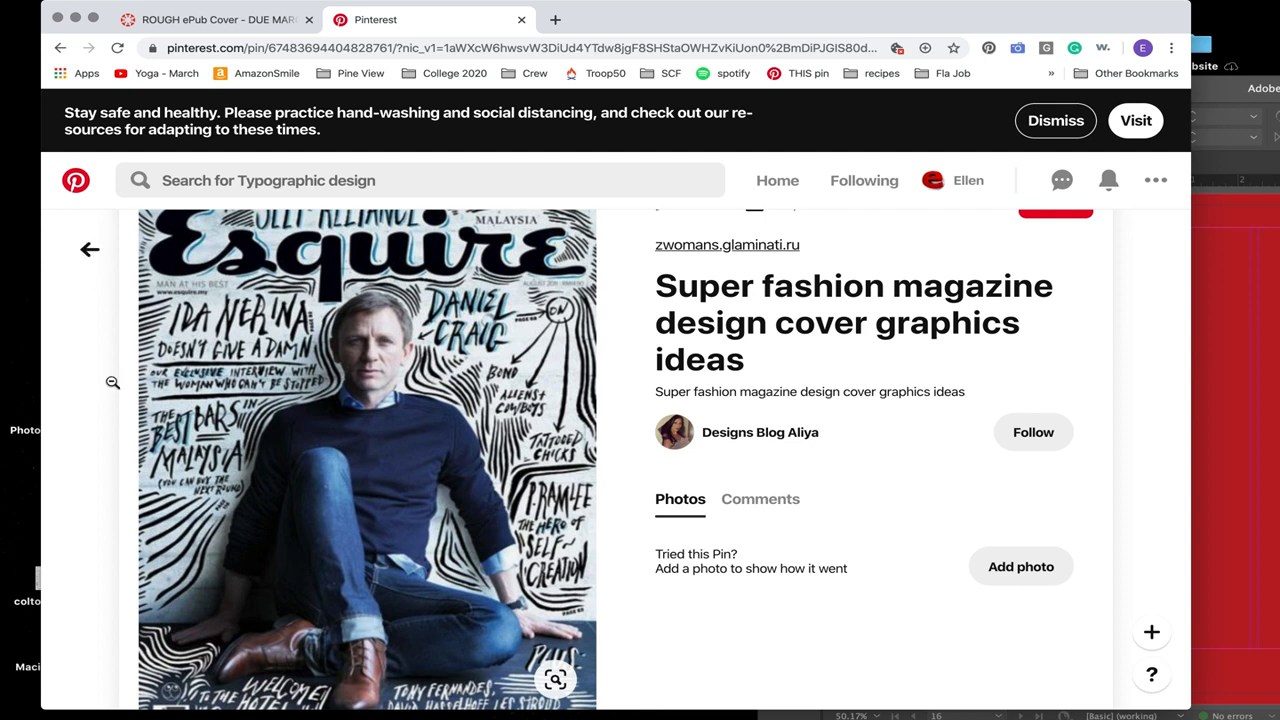
{"action": "scroll", "coordinate": [160, 330], "scroll_direction": "up", "scroll_amount": 2}
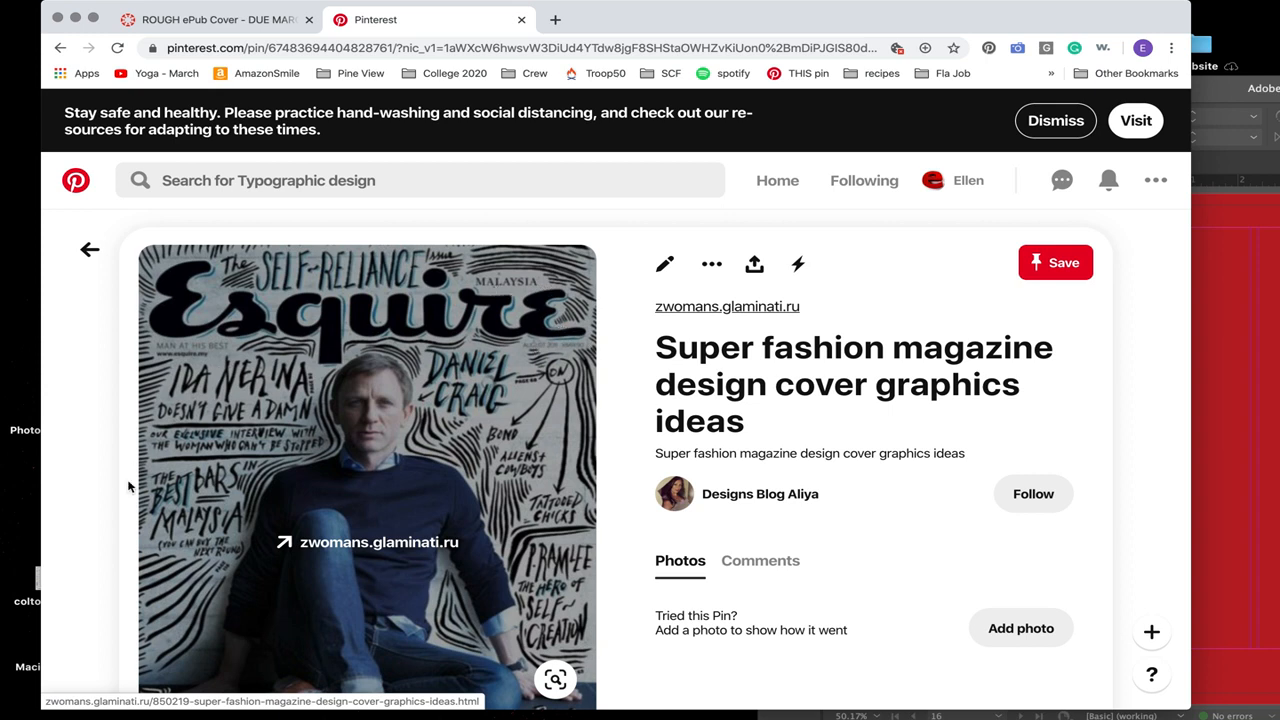
{"action": "scroll", "coordinate": [200, 385], "scroll_direction": "down", "scroll_amount": 4}
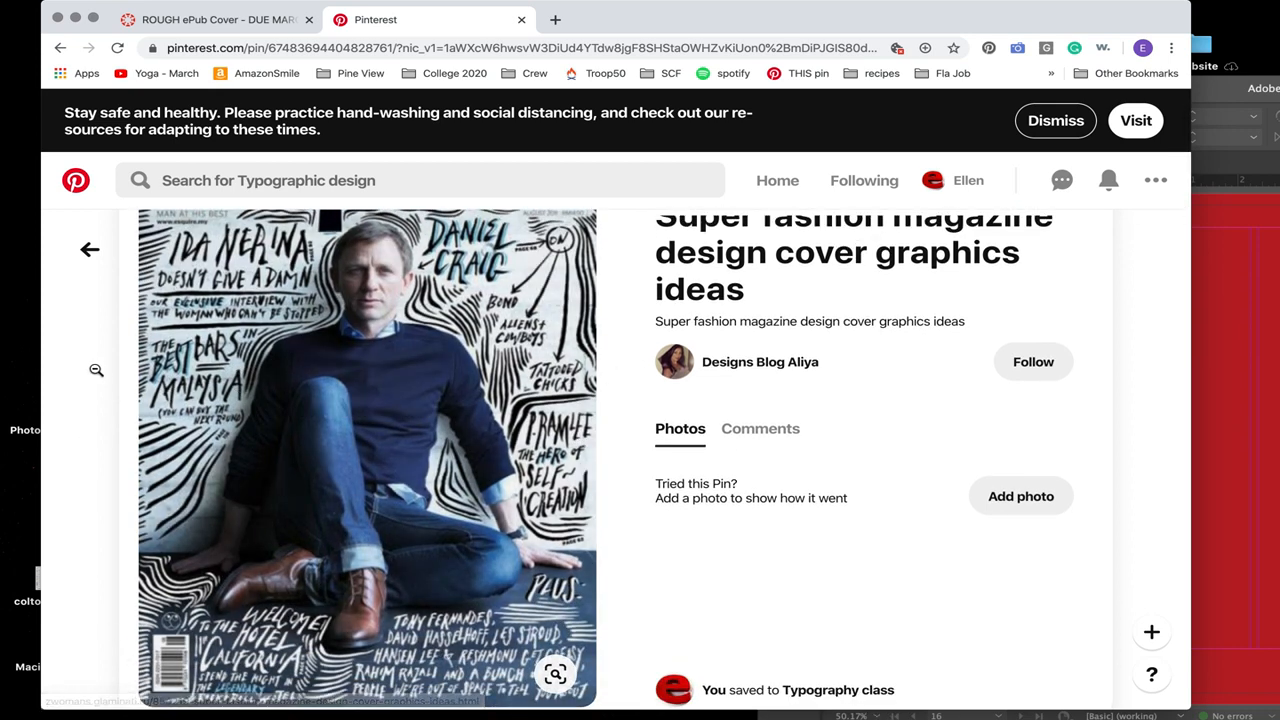
{"action": "left_click", "coordinate": [88, 249]}
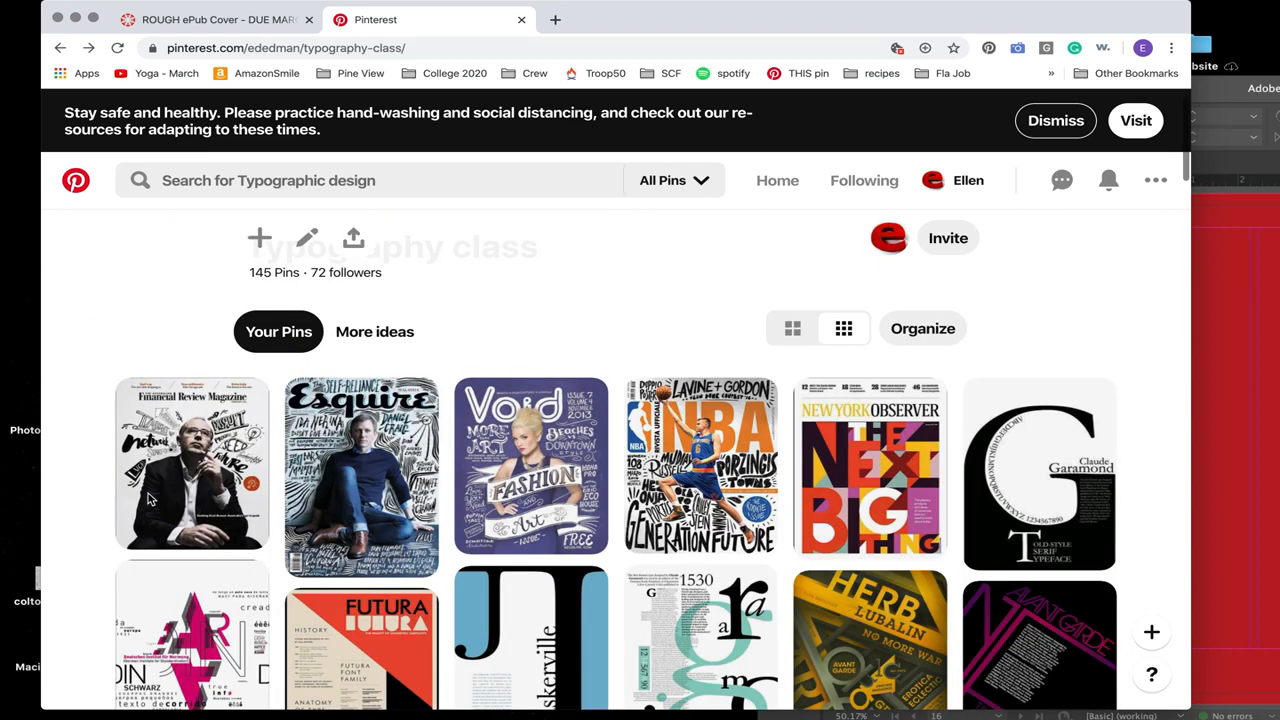
Step: Open the Void magazine cover pin, examine its hand-lettered headlines and Fashion and Art banners, and return to the board
{"action": "left_click", "coordinate": [526, 470]}
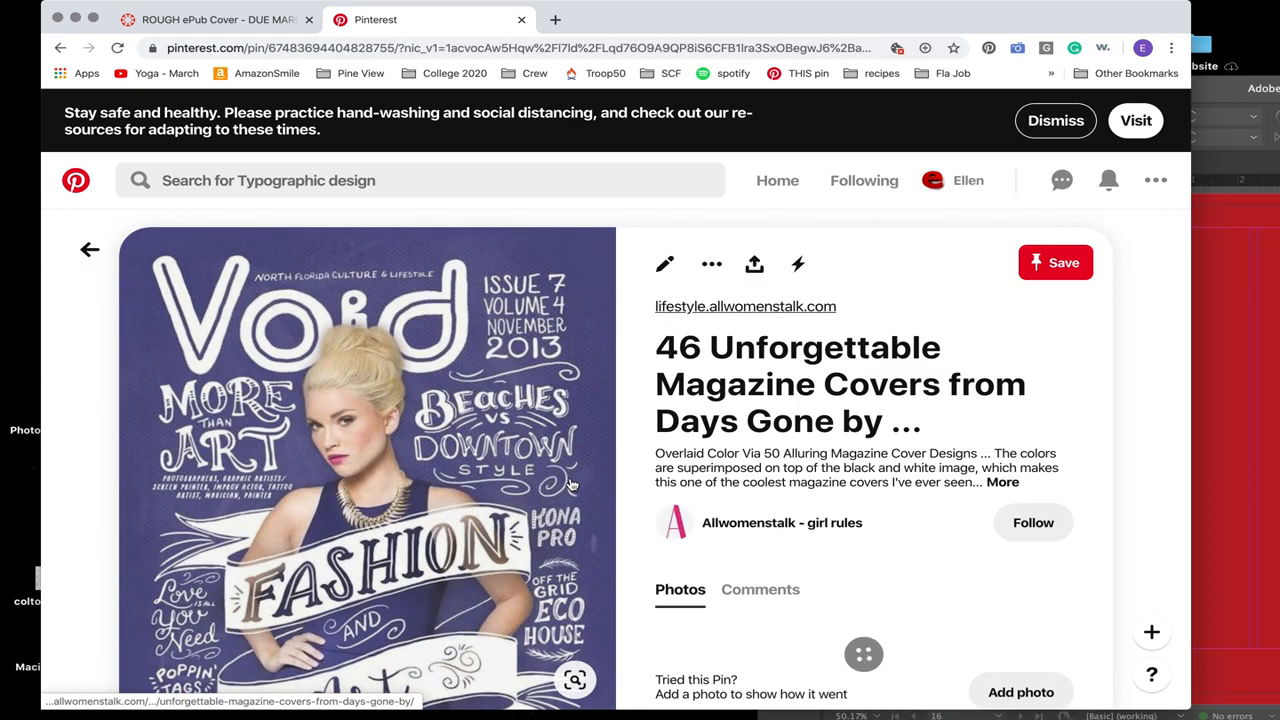
{"action": "scroll", "coordinate": [572, 485], "scroll_direction": "down", "scroll_amount": 2}
{"action": "scroll", "coordinate": [320, 300], "scroll_direction": "up", "scroll_amount": 2}
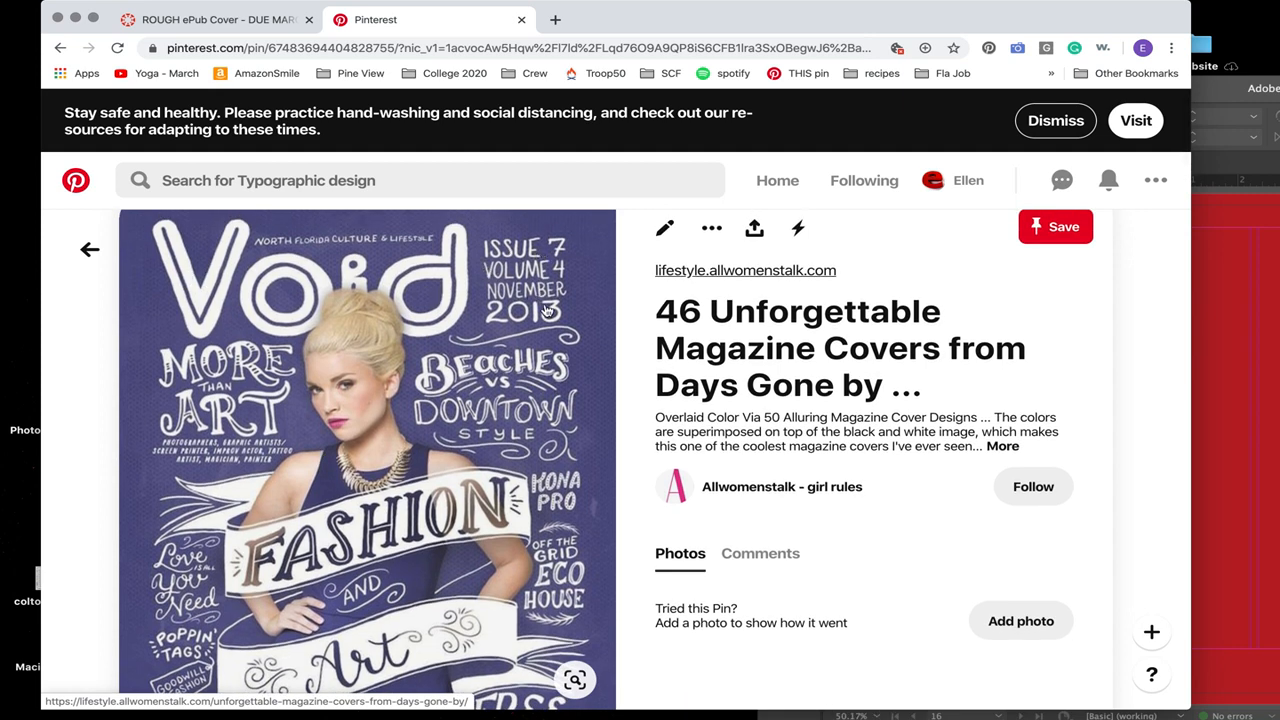
{"action": "scroll", "coordinate": [470, 470], "scroll_direction": "down", "scroll_amount": 3}
{"action": "scroll", "coordinate": [460, 487], "scroll_direction": "up", "scroll_amount": 2}
{"action": "scroll", "coordinate": [460, 487], "scroll_direction": "up", "scroll_amount": 1}
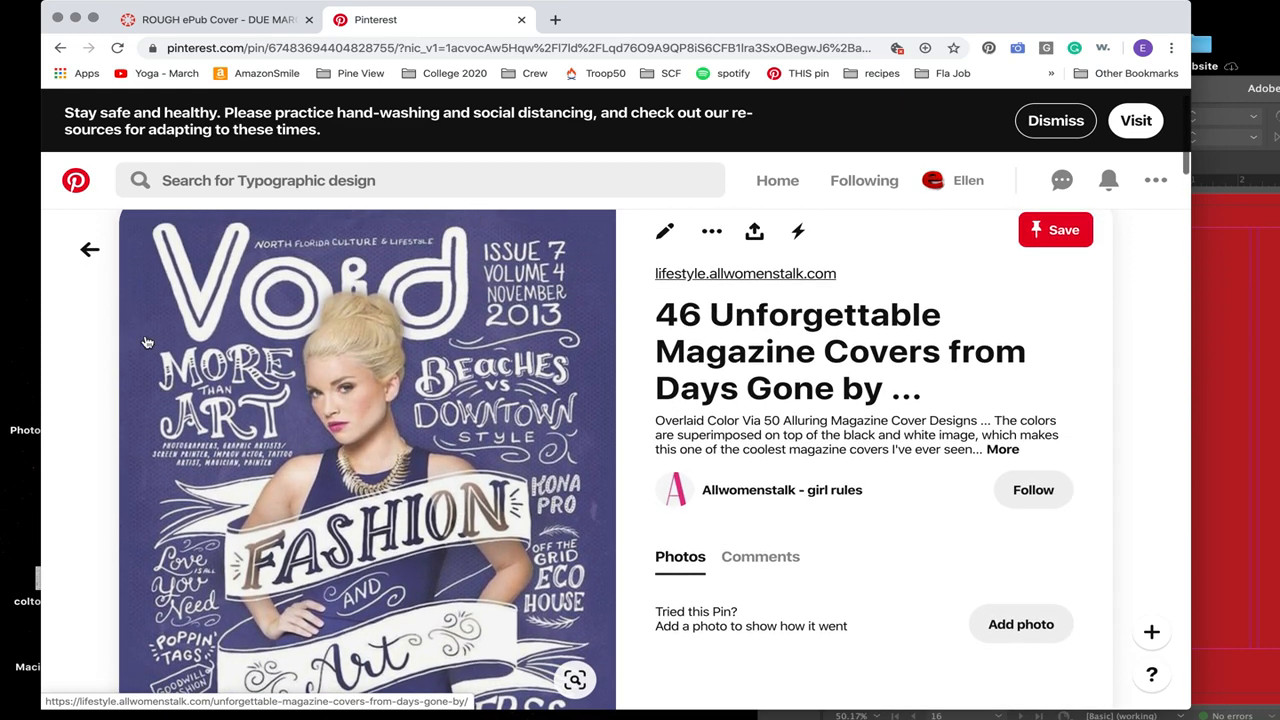
{"action": "left_click", "coordinate": [90, 252]}
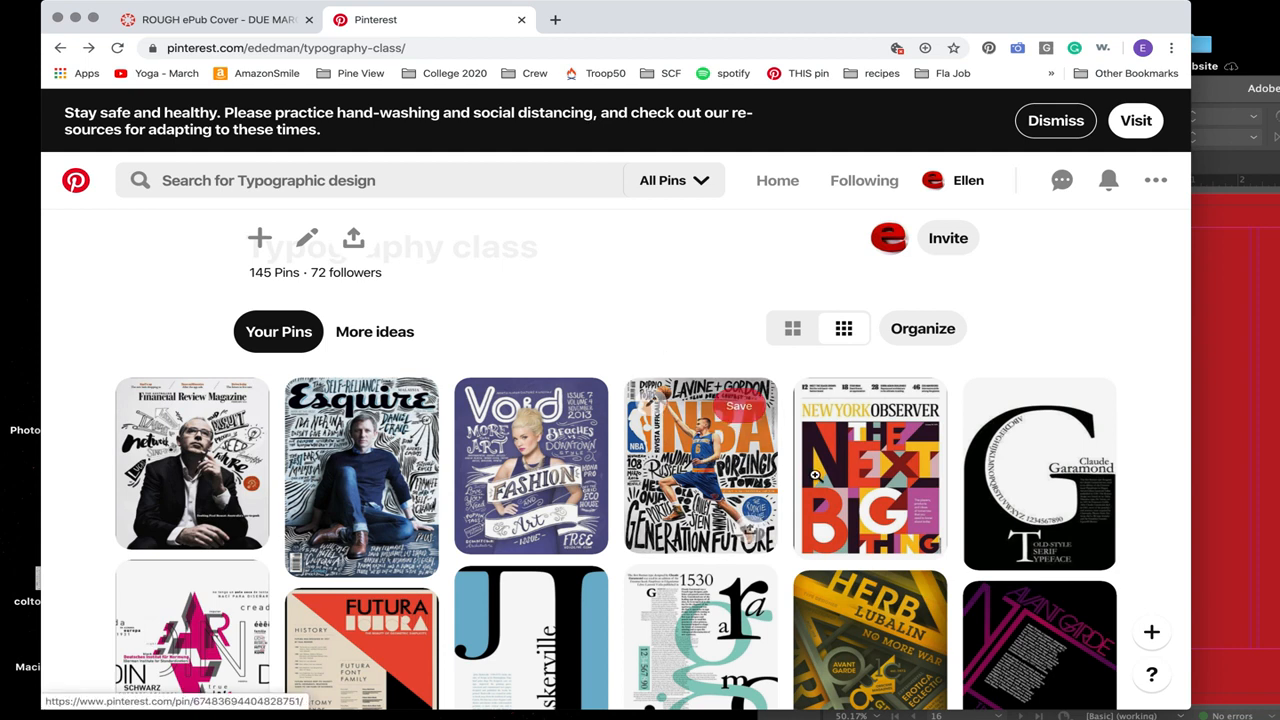
Step: Open the New York Observer cover pin and examine the geometric "The Next Big Thing" lettering over the full cover
{"action": "left_click", "coordinate": [879, 484]}
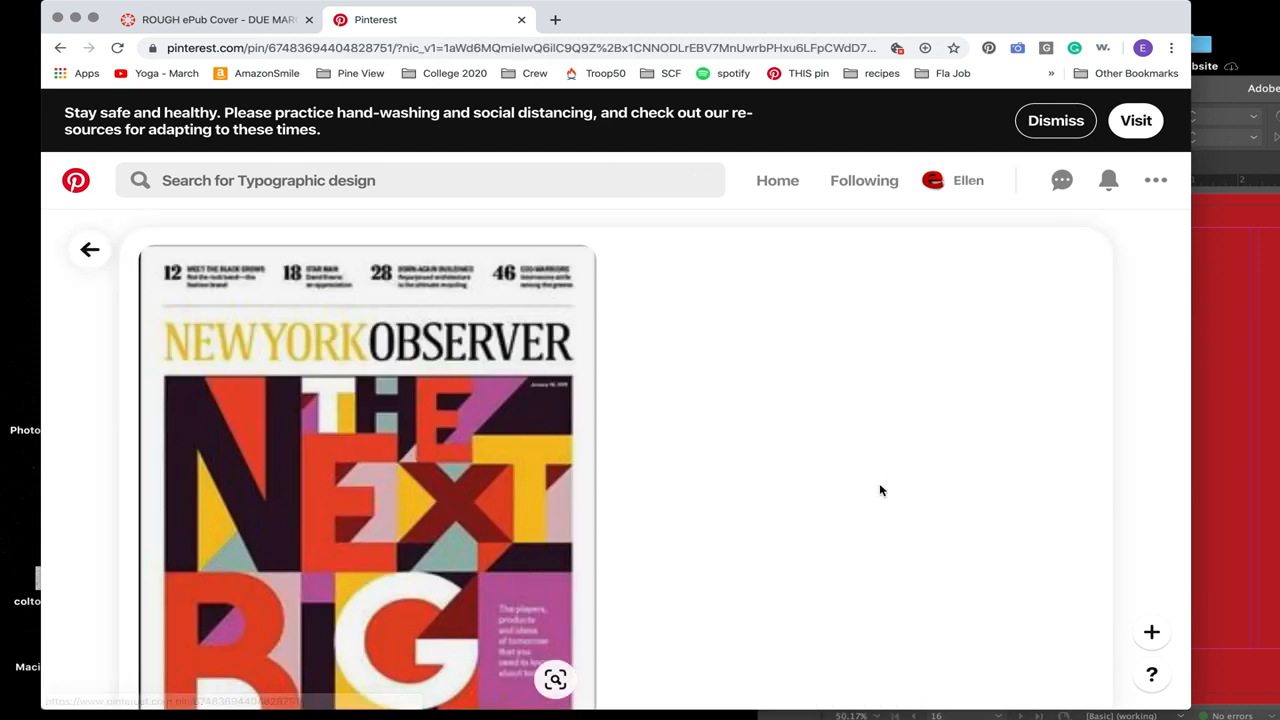
{"action": "scroll", "coordinate": [627, 593], "scroll_direction": "down", "scroll_amount": 4}
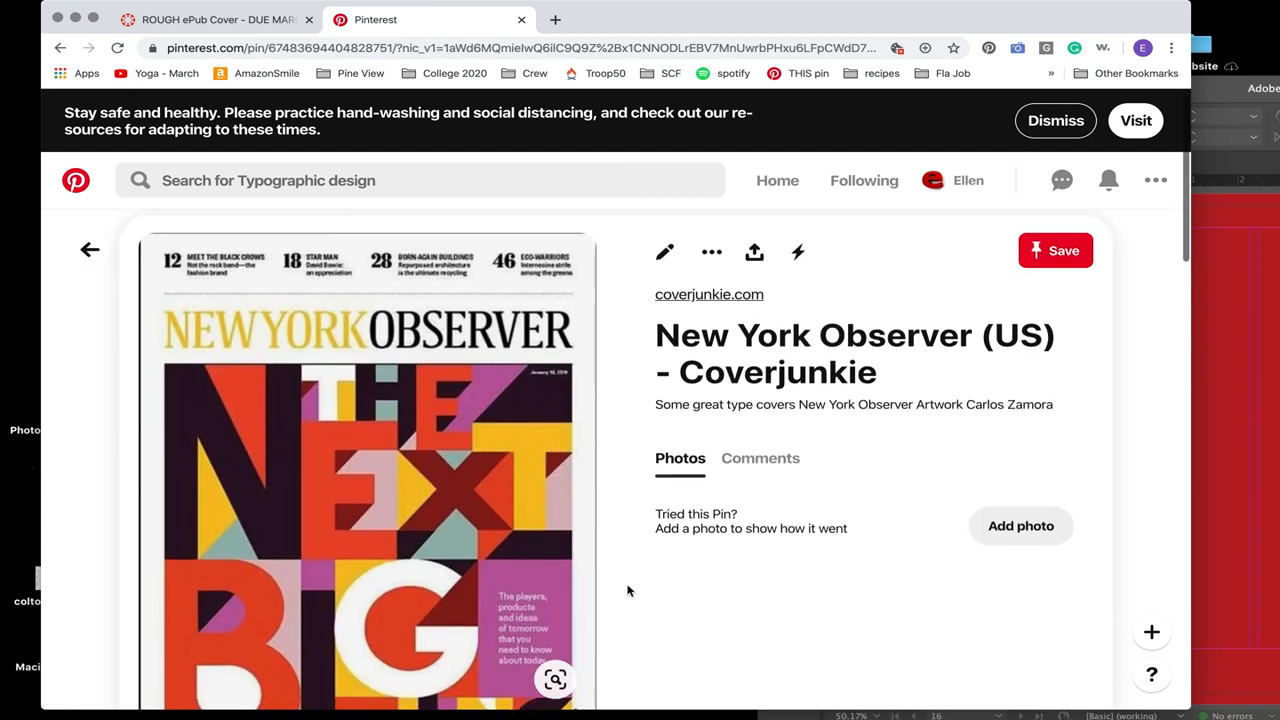
{"action": "scroll", "coordinate": [627, 591], "scroll_direction": "up", "scroll_amount": 1}
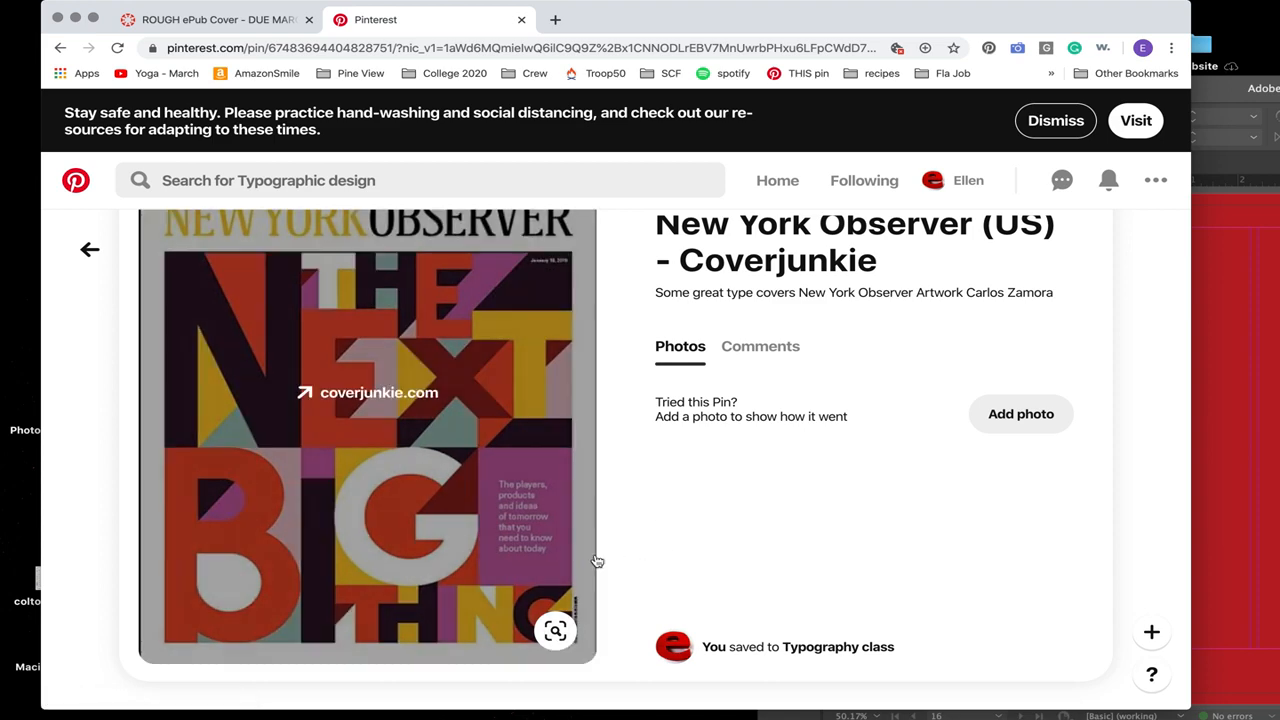
Step: Return to the Typography class board, browse the typographic posters further down, and come back to the magazine covers at its start
{"action": "left_click", "coordinate": [89, 250]}
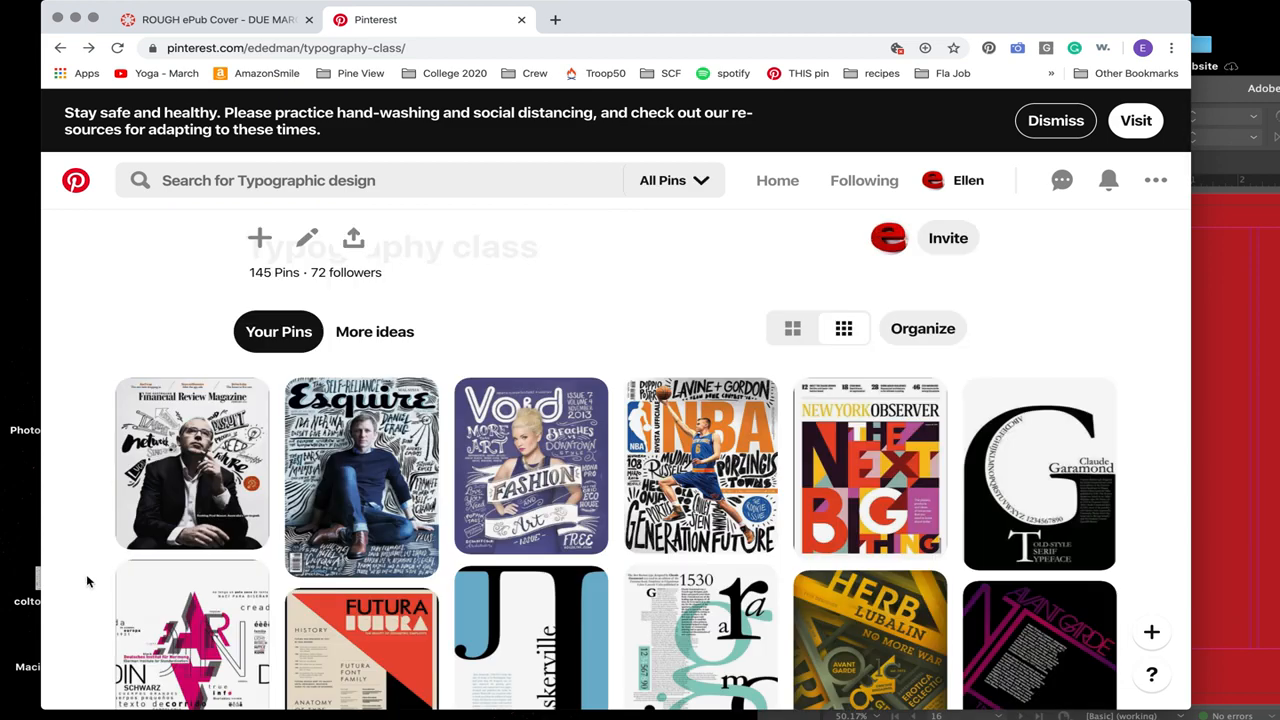
{"action": "scroll", "coordinate": [87, 581], "scroll_direction": "down", "scroll_amount": 5}
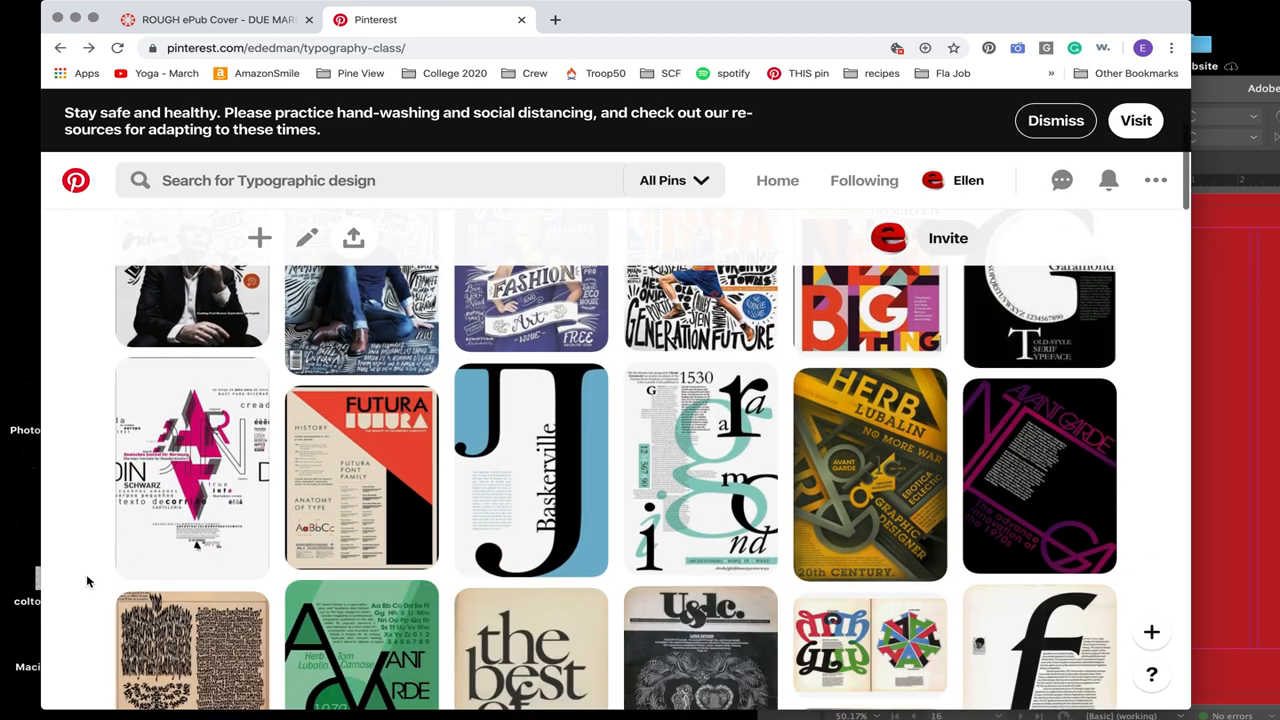
{"action": "scroll", "coordinate": [87, 581], "scroll_direction": "down", "scroll_amount": 8}
{"action": "scroll", "coordinate": [87, 581], "scroll_direction": "down", "scroll_amount": 10}
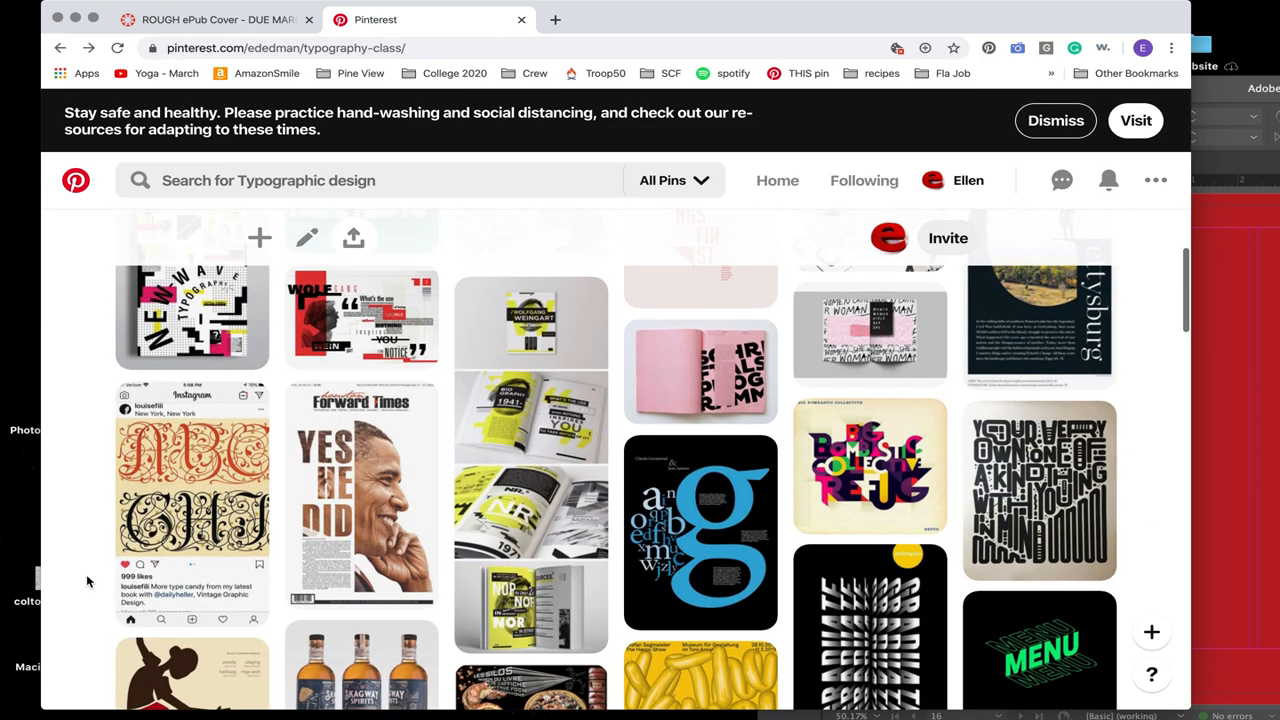
{"action": "scroll", "coordinate": [87, 581], "scroll_direction": "up", "scroll_amount": 20}
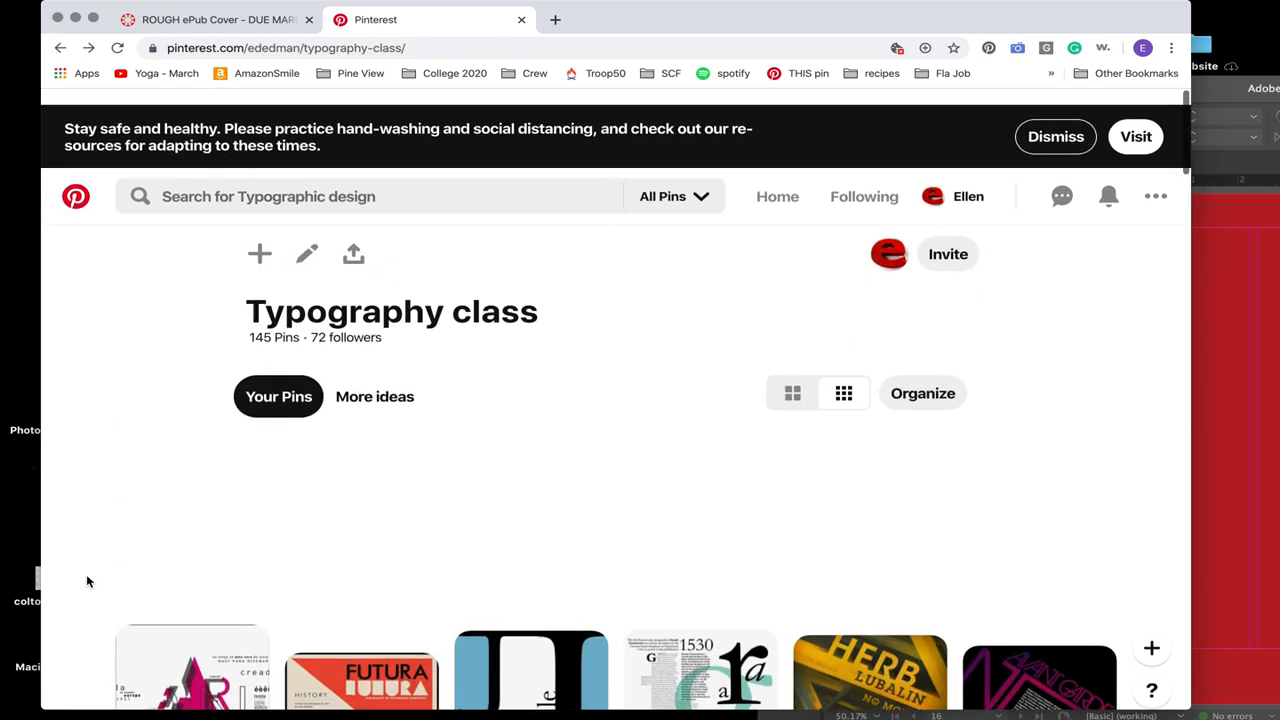
{"action": "scroll", "coordinate": [87, 581], "scroll_direction": "down", "scroll_amount": 1}
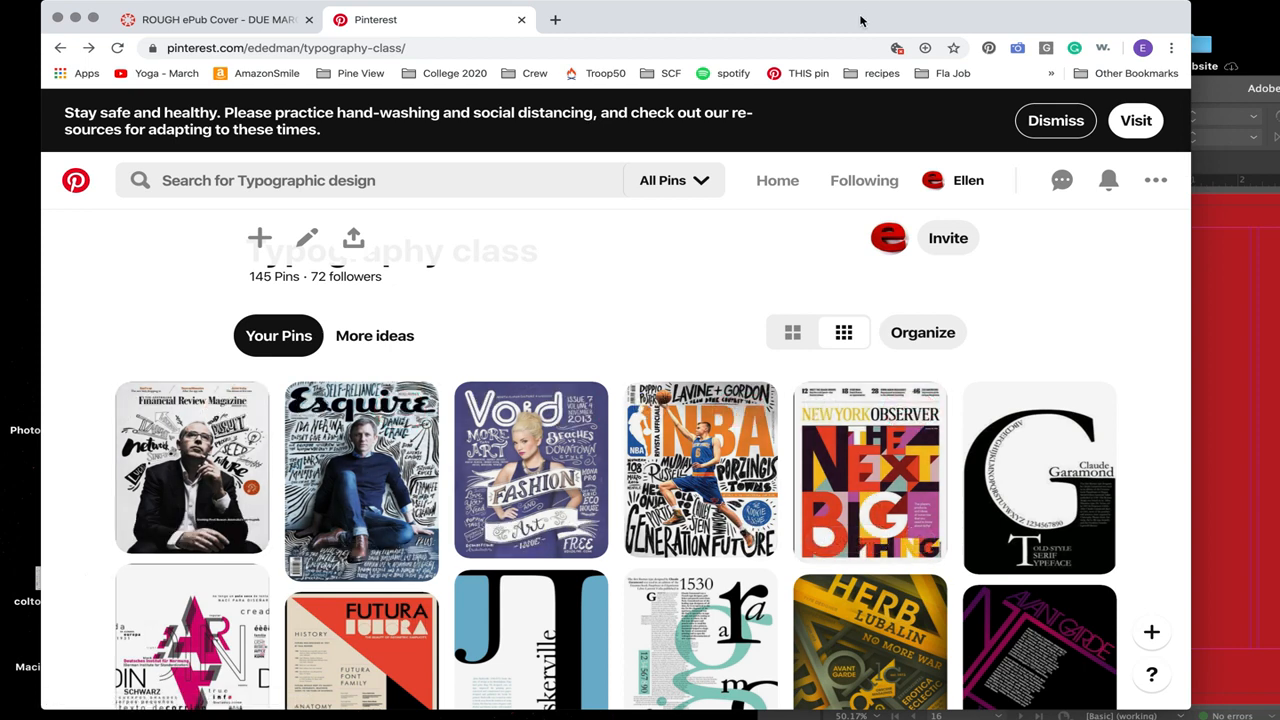
Step: Move the browser aside, switch to the Rough Mag 2020 SCF document in InDesign, and show its page 1 cover without guides
{"action": "left_click_drag", "start_coordinate": [862, 20], "coordinate": [694, 240]}
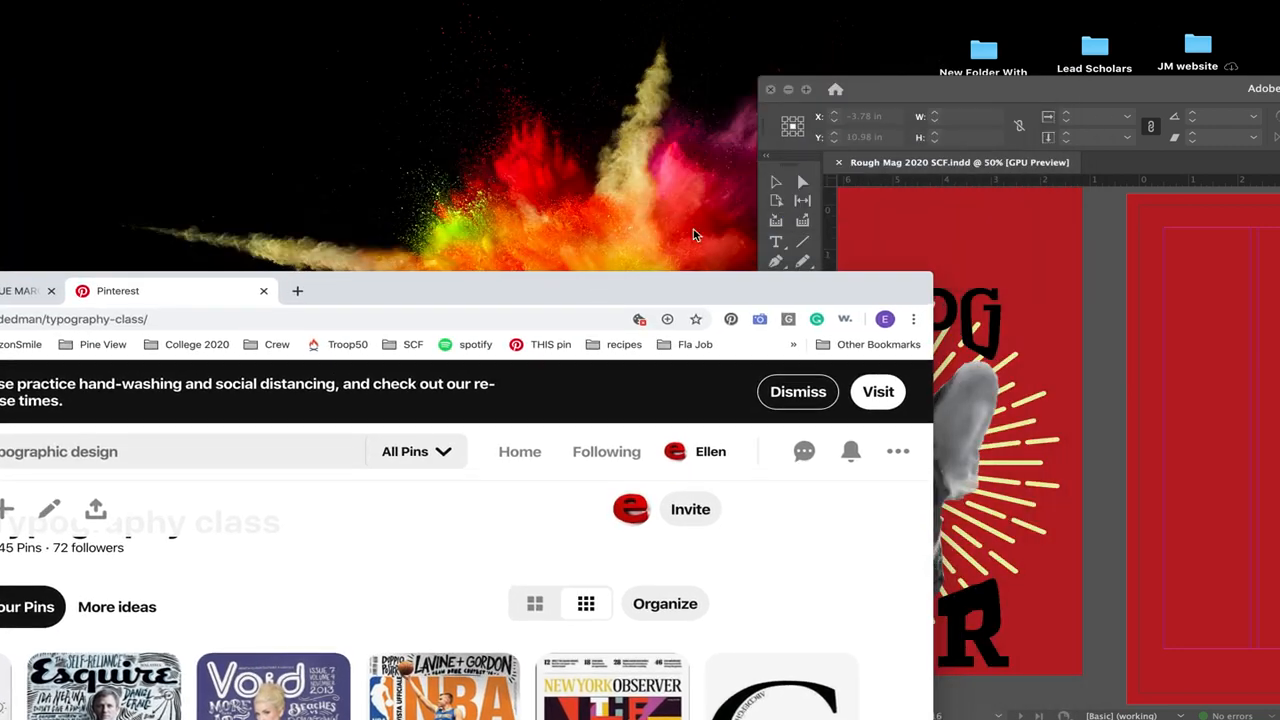
{"action": "left_click", "coordinate": [909, 93]}
{"action": "left_click_drag", "start_coordinate": [957, 92], "coordinate": [217, 49]}
{"action": "scroll", "coordinate": [691, 330], "scroll_direction": "up", "scroll_amount": 20}
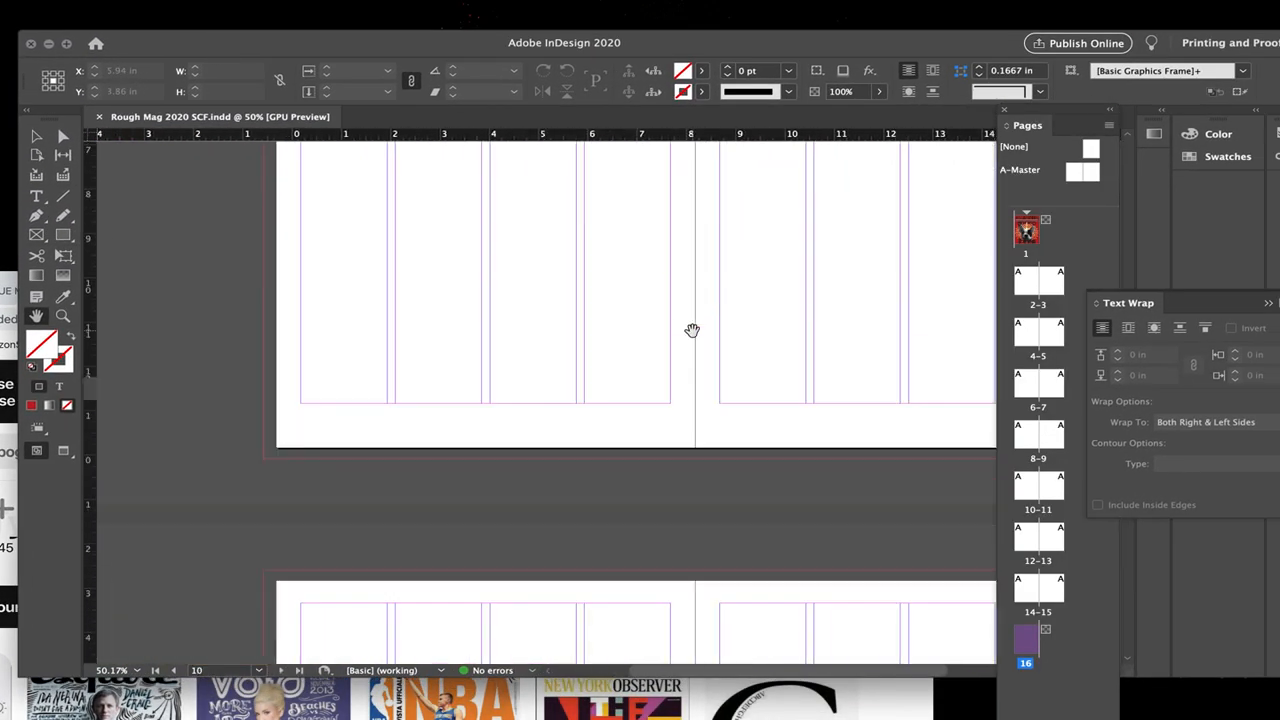
{"action": "scroll", "coordinate": [691, 330], "scroll_direction": "down", "scroll_amount": 3}
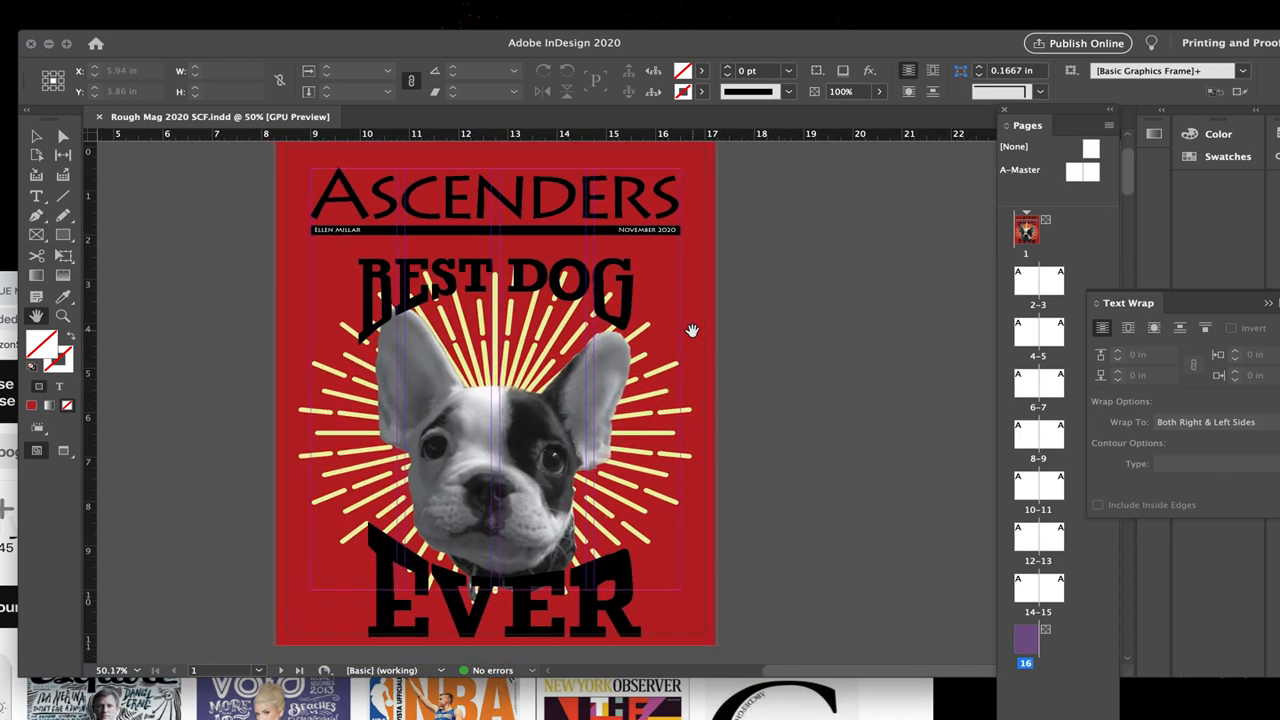
{"action": "key", "text": "w"}
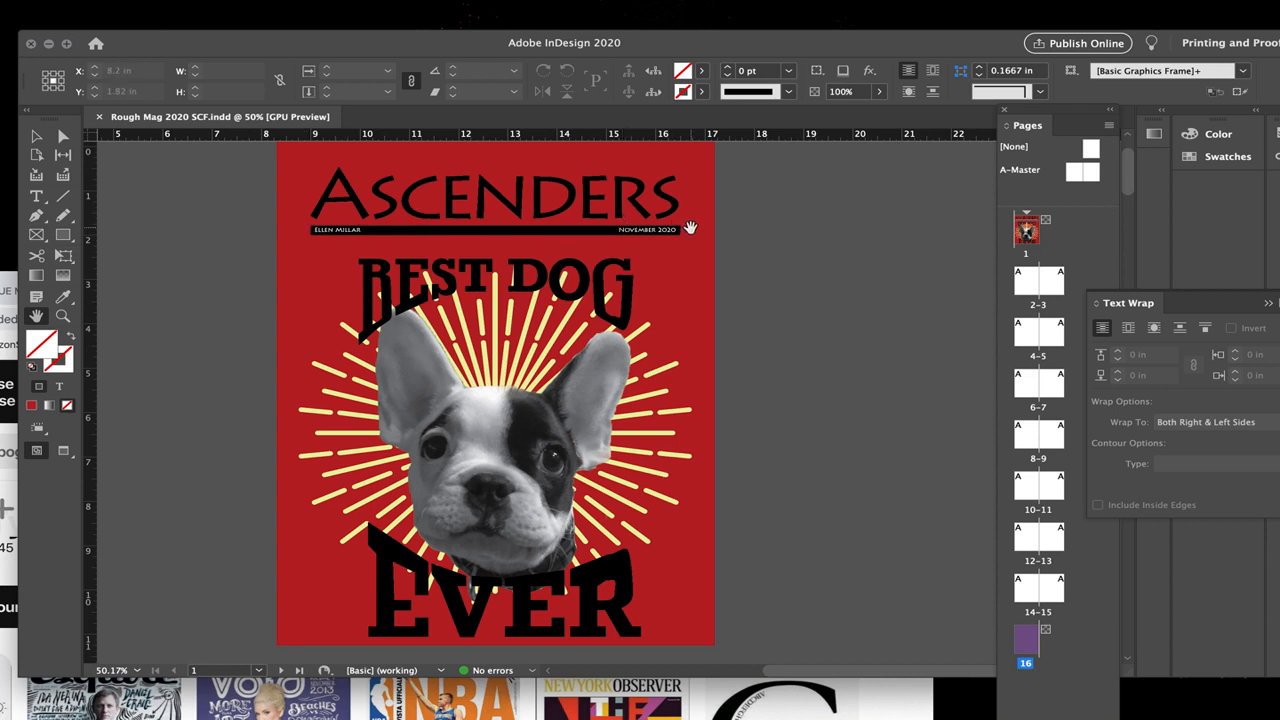
Step: Try to move the dog artwork off the page 1 cover, away from the Ascenders masthead, and undo both moves
{"action": "left_click", "coordinate": [36, 136]}
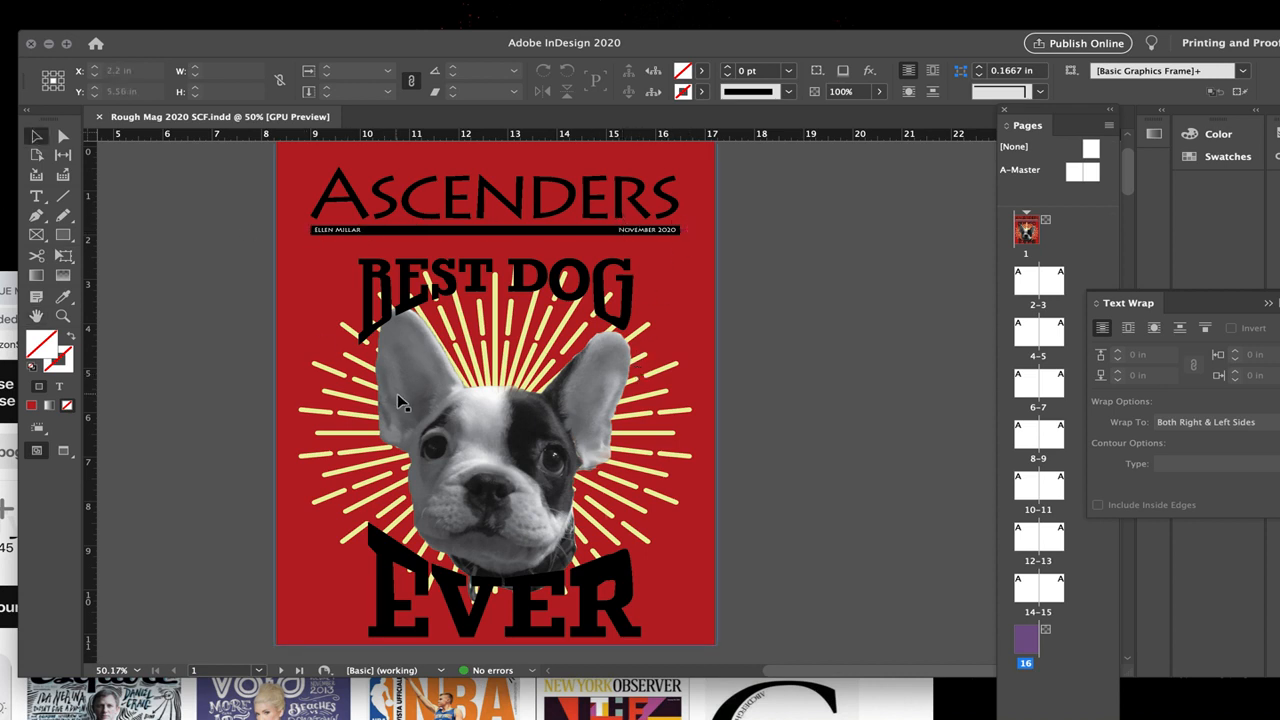
{"action": "left_click", "coordinate": [396, 393]}
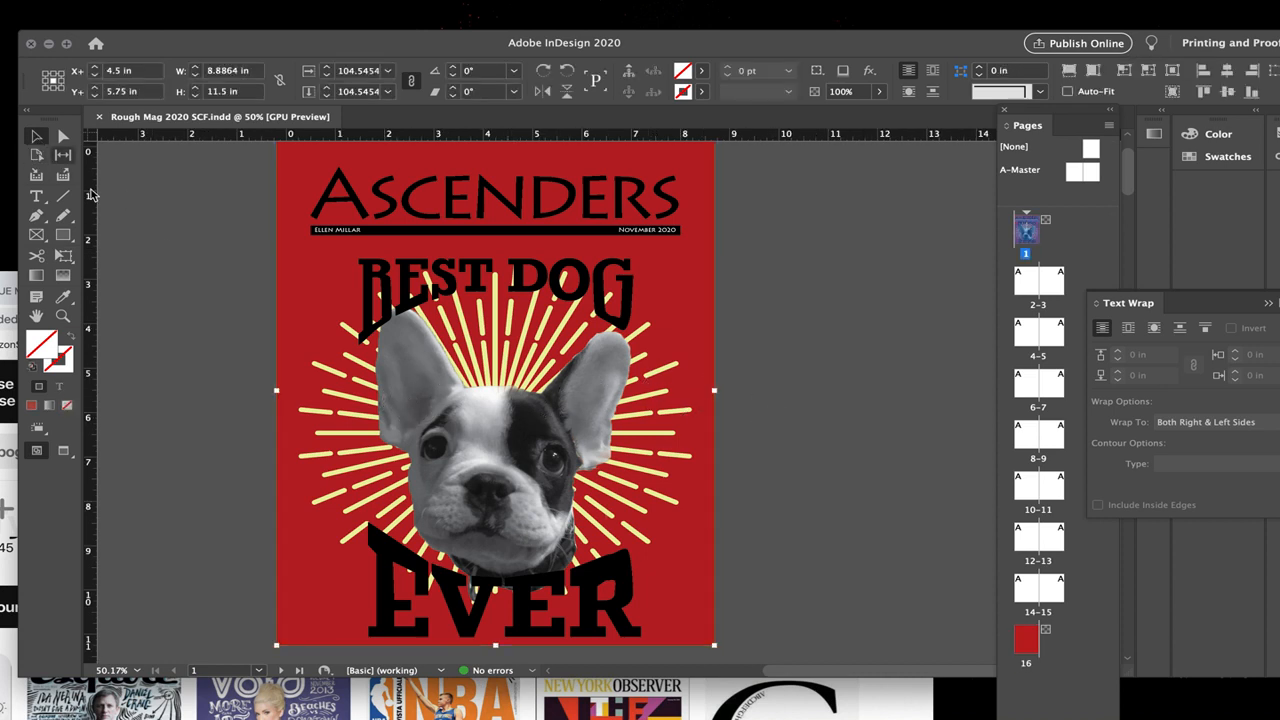
{"action": "left_click_drag", "start_coordinate": [435, 377], "coordinate": [700, 394]}
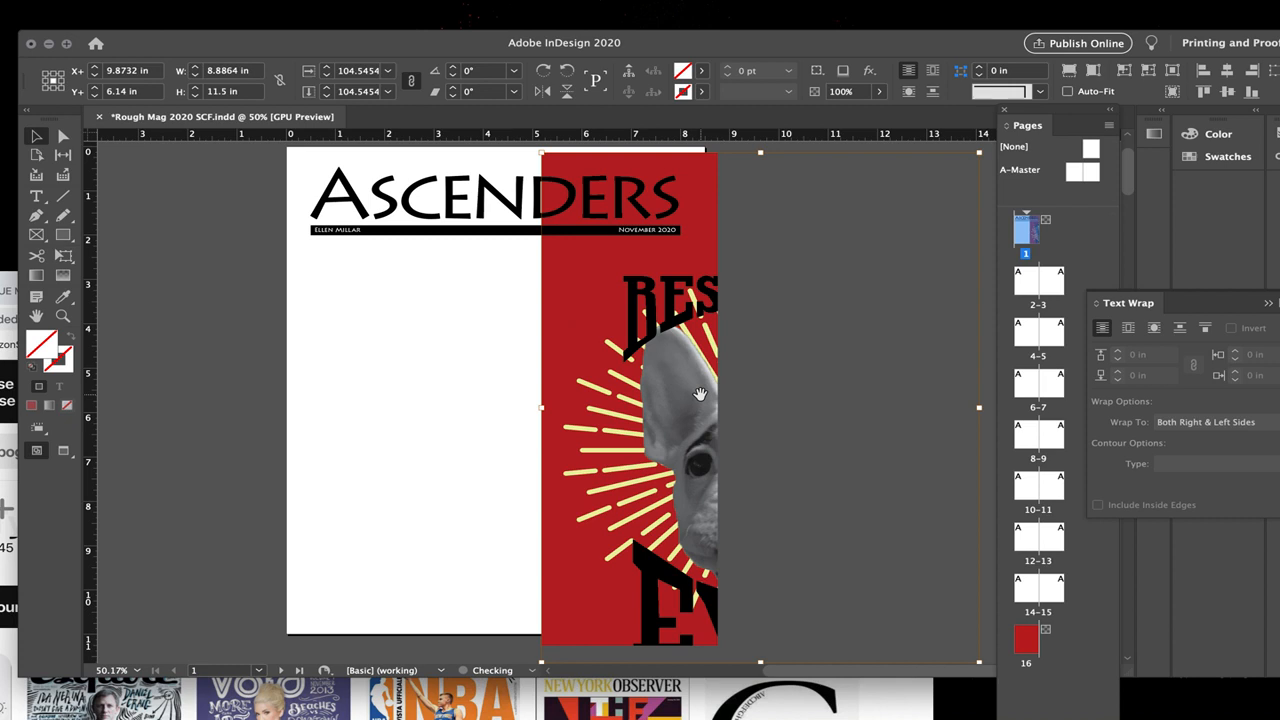
{"action": "left_click_drag", "start_coordinate": [608, 398], "coordinate": [692, 357]}
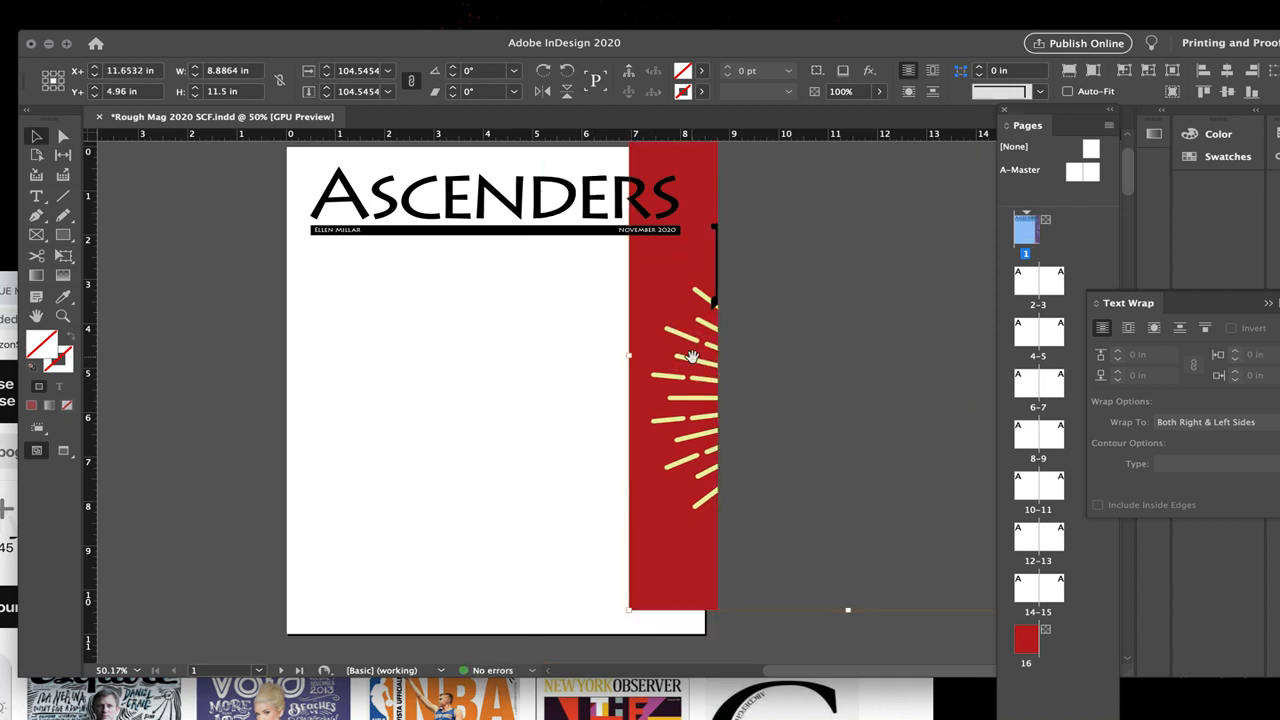
{"action": "key", "text": "ctrl+z"}
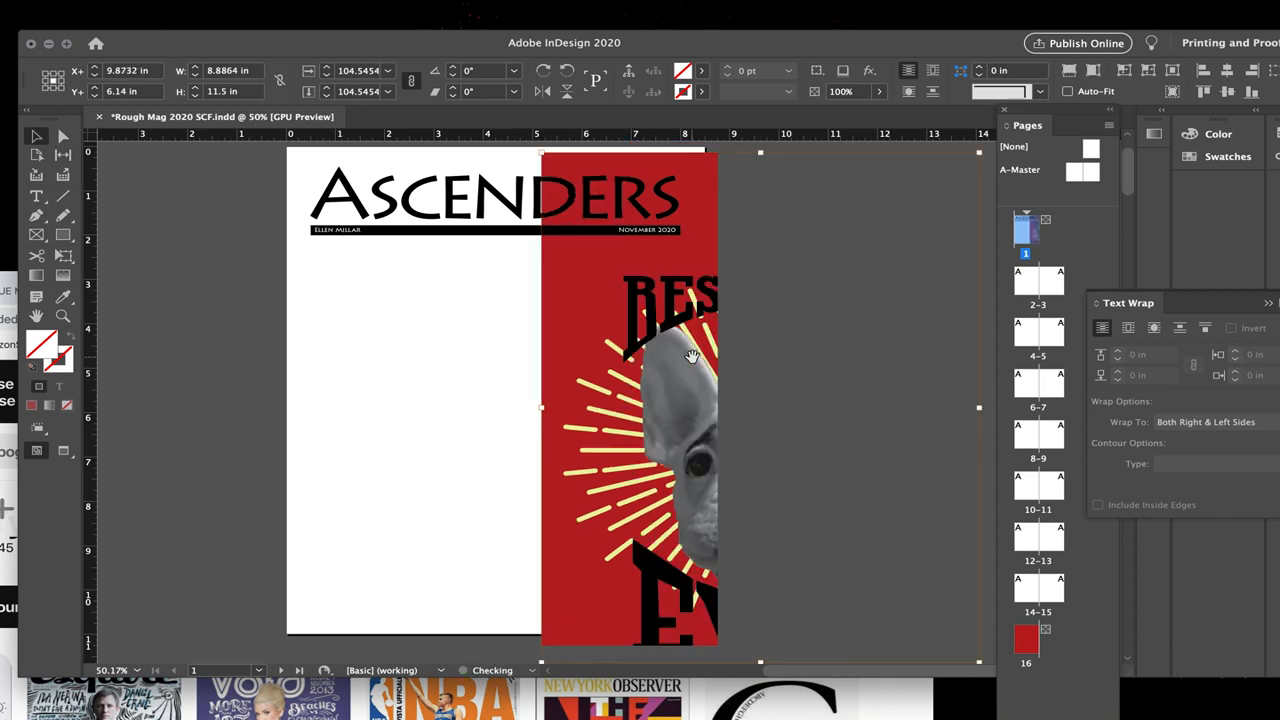
{"action": "key", "text": "ctrl+z"}
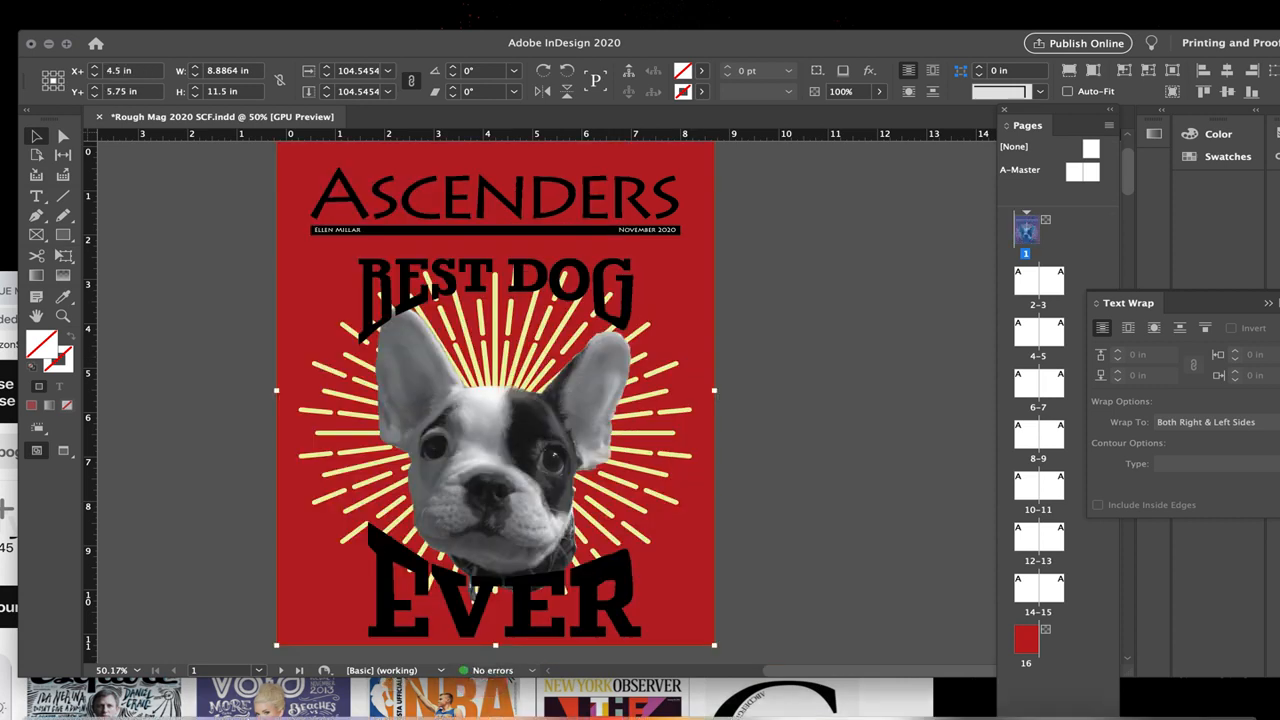
Step: Review the new-document height, orientation, page count, start number and column settings, cancel, and view the column guides on pages 2–3
{"action": "mouse_move", "coordinate": [286, 702]}
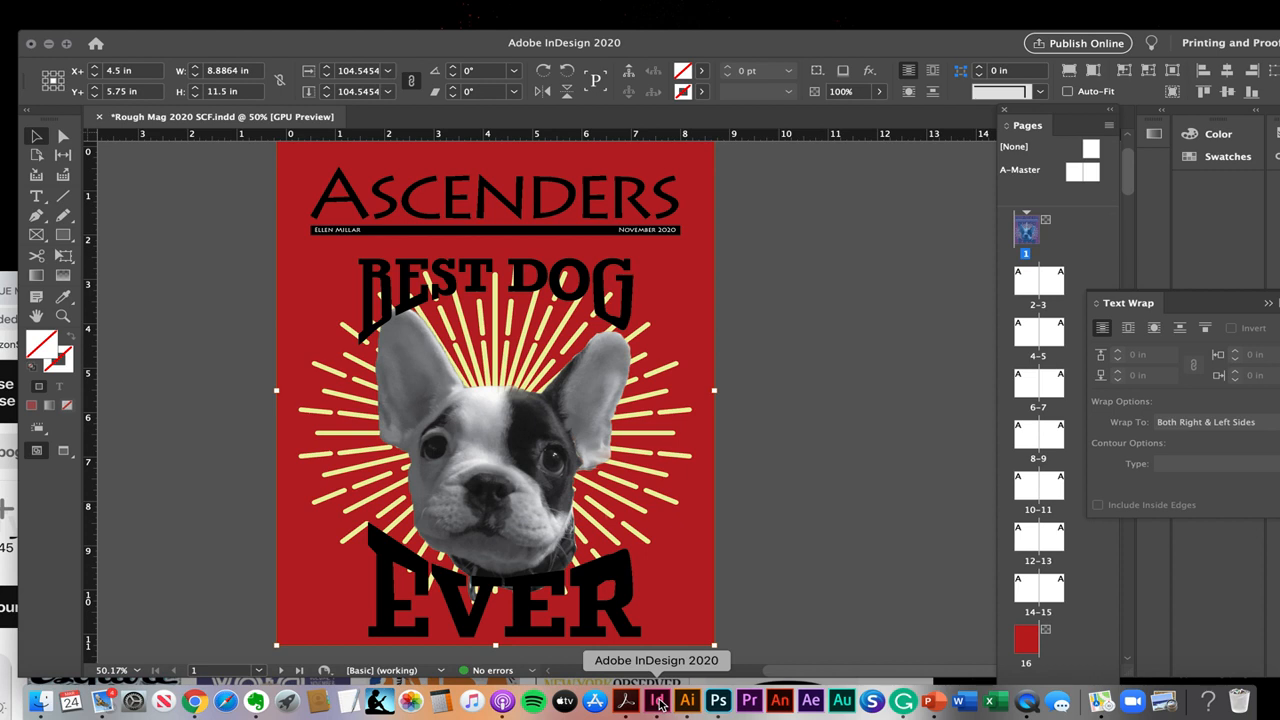
{"action": "mouse_move", "coordinate": [20, 6]}
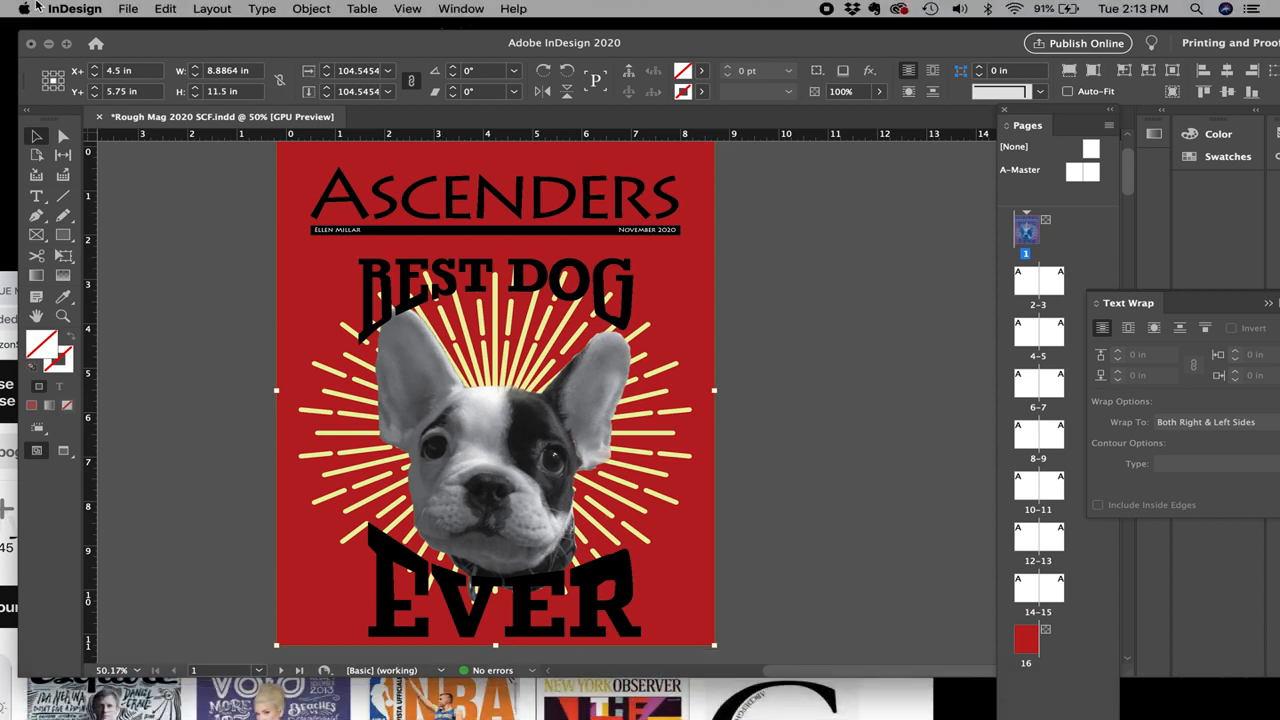
{"action": "left_click", "coordinate": [128, 9]}
{"action": "mouse_move", "coordinate": [131, 29]}
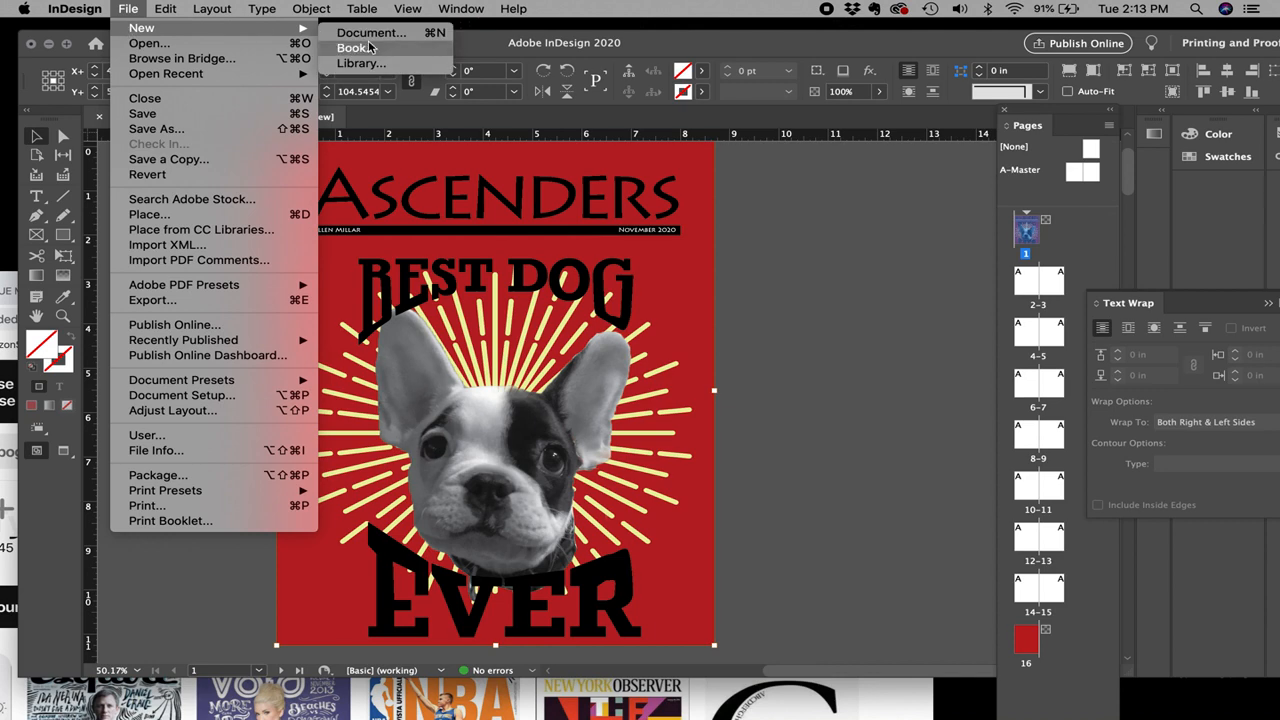
{"action": "left_click", "coordinate": [372, 36]}
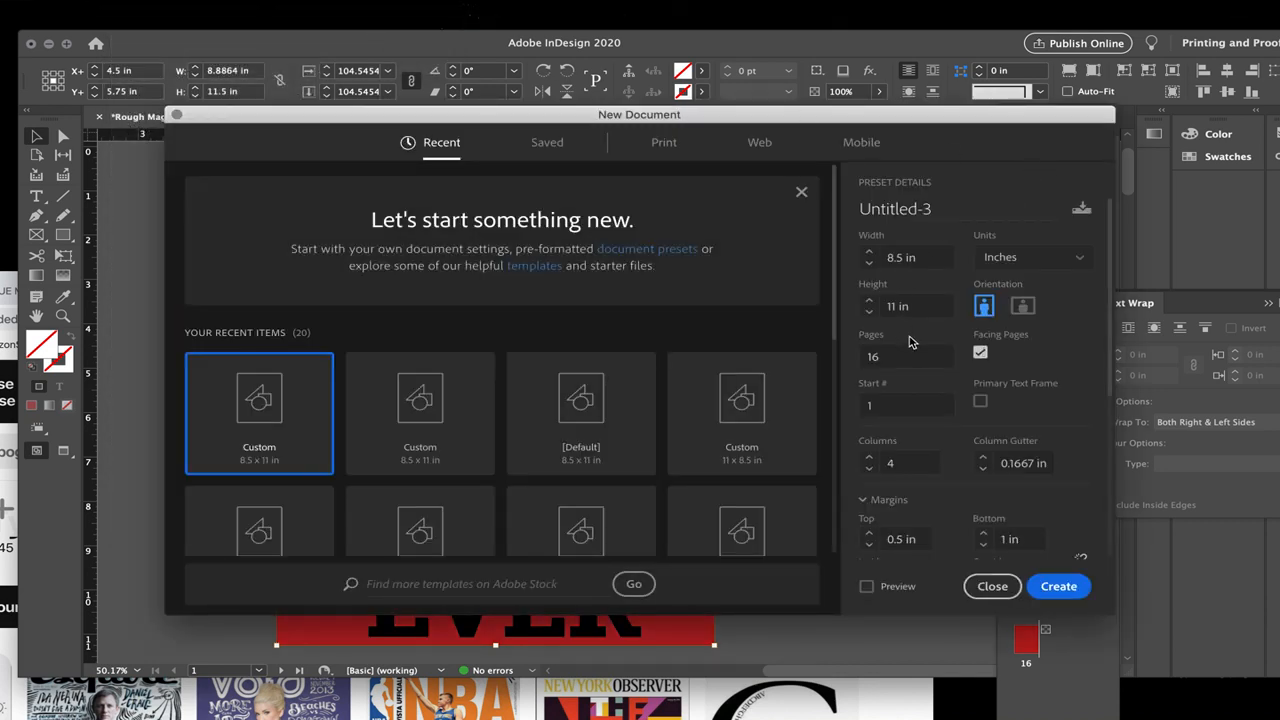
{"action": "double_click", "coordinate": [931, 304]}
{"action": "left_click", "coordinate": [985, 308]}
{"action": "double_click", "coordinate": [904, 357]}
{"action": "left_click", "coordinate": [894, 406]}
{"action": "left_click", "coordinate": [915, 462]}
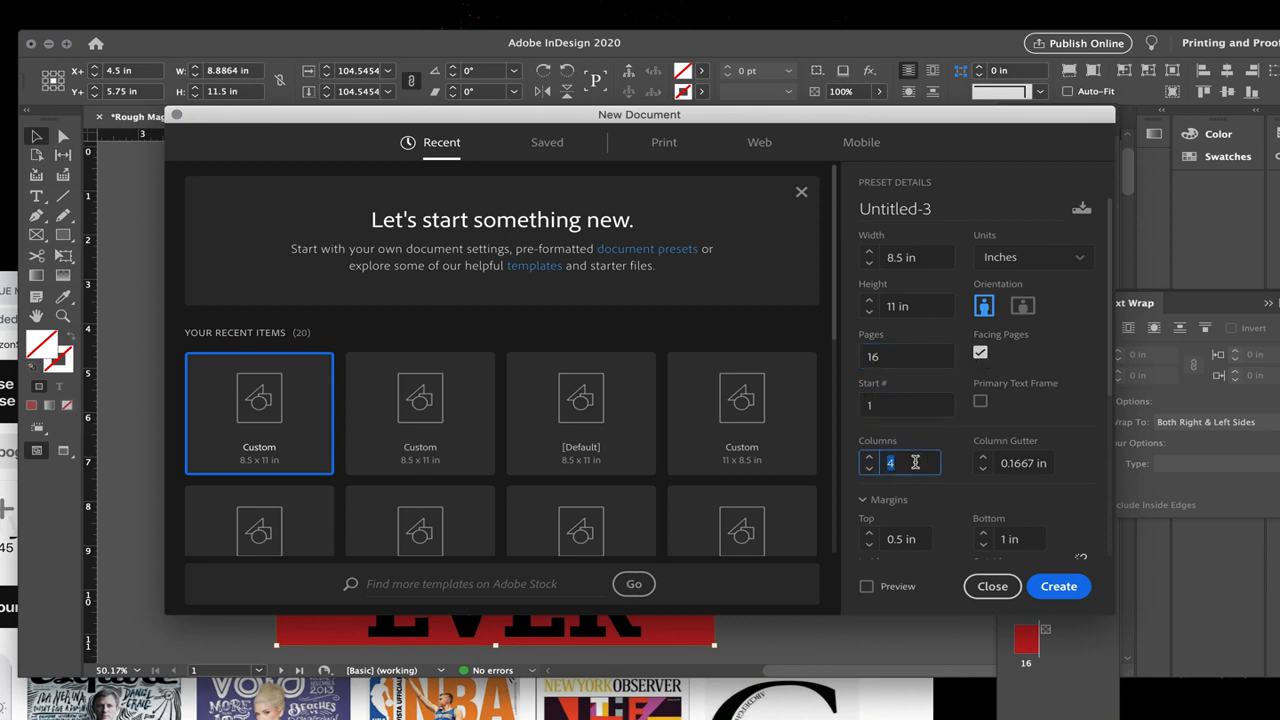
{"action": "left_click", "coordinate": [966, 592]}
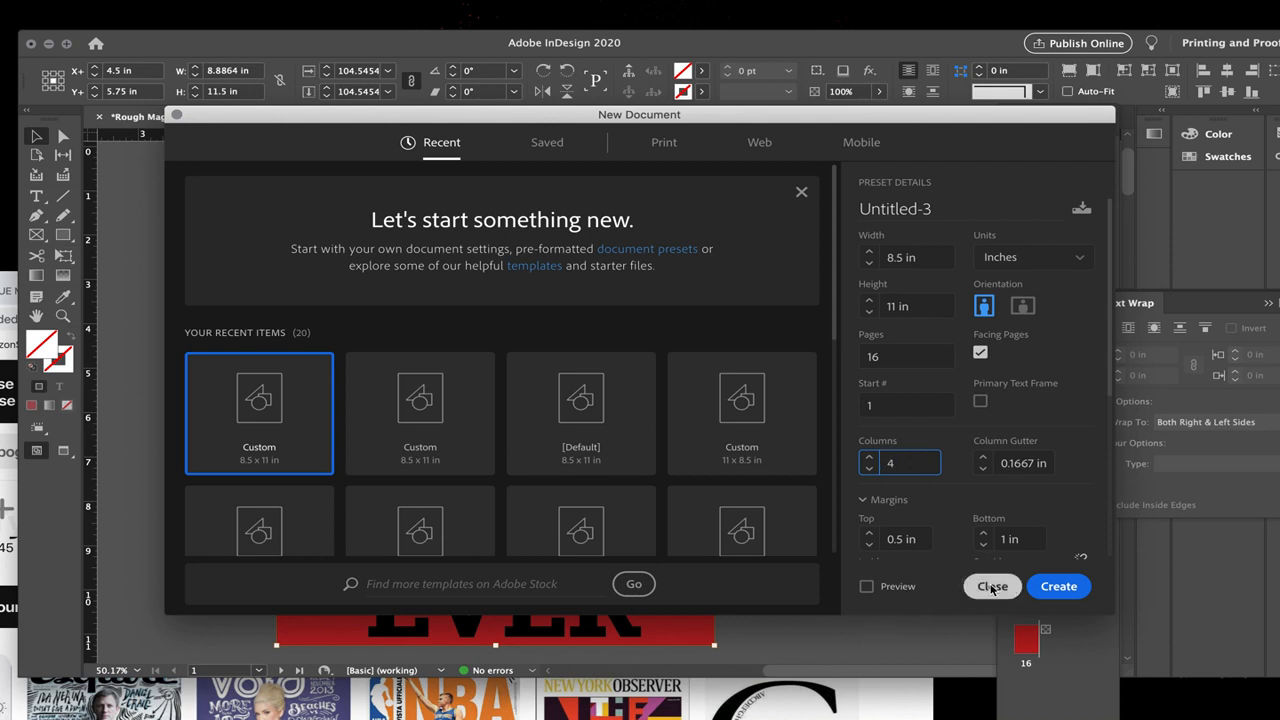
{"action": "scroll", "coordinate": [931, 590], "scroll_direction": "down", "scroll_amount": 10}
{"action": "scroll", "coordinate": [931, 595], "scroll_direction": "down", "scroll_amount": 3}
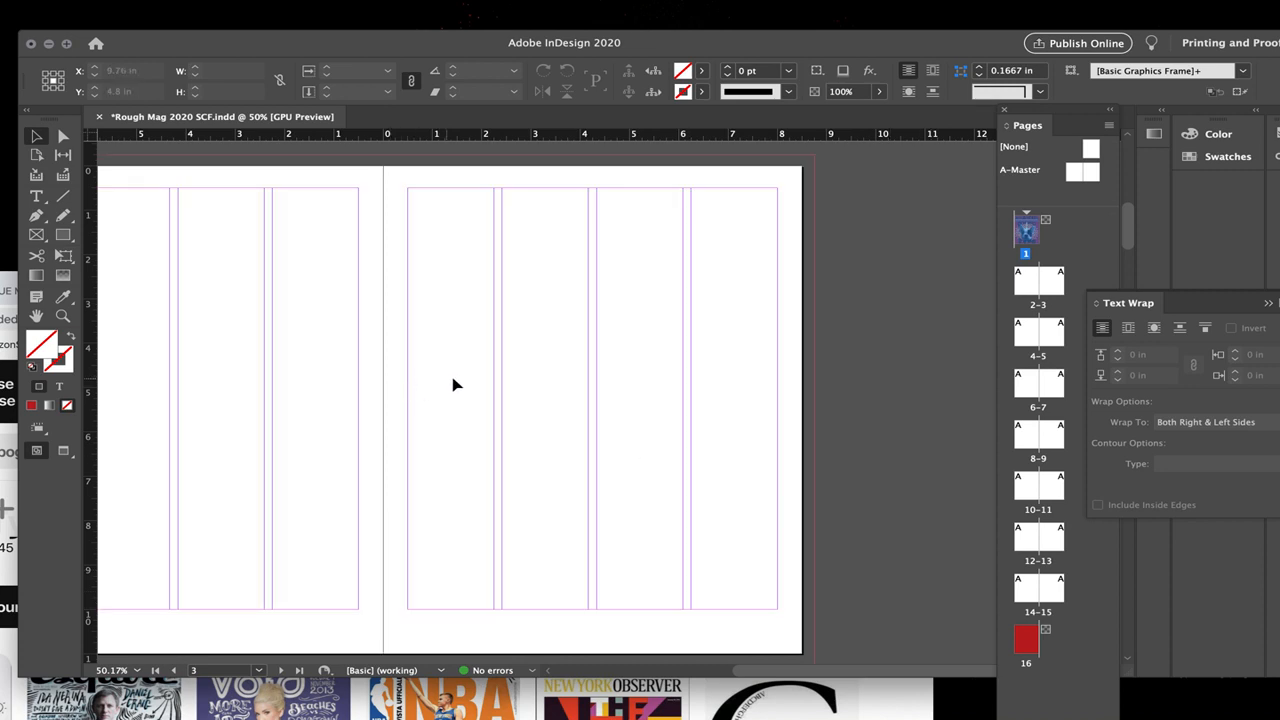
Step: Start a new 8.5 × 11 in portrait document with 16 facing pages, 4 columns and a 0.1667 in gutter
{"action": "left_click_drag", "start_coordinate": [791, 40], "coordinate": [733, 53]}
{"action": "mouse_move", "coordinate": [12, 6]}
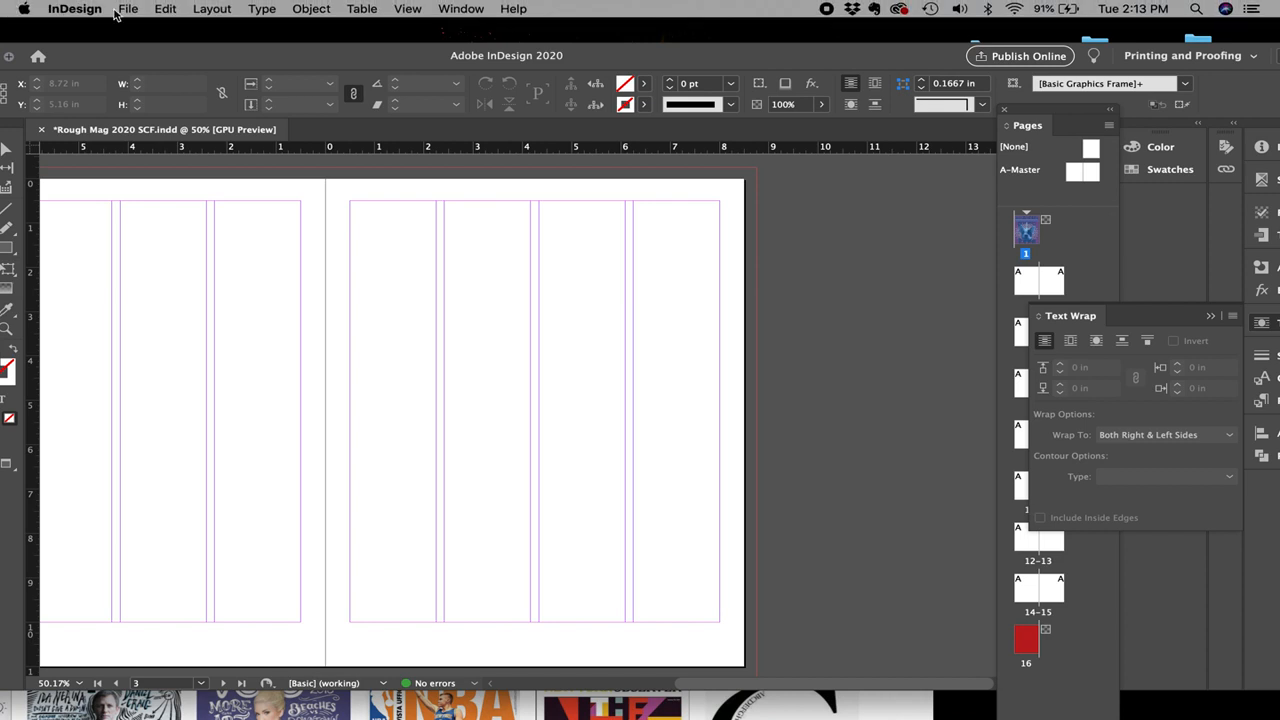
{"action": "left_click", "coordinate": [128, 9]}
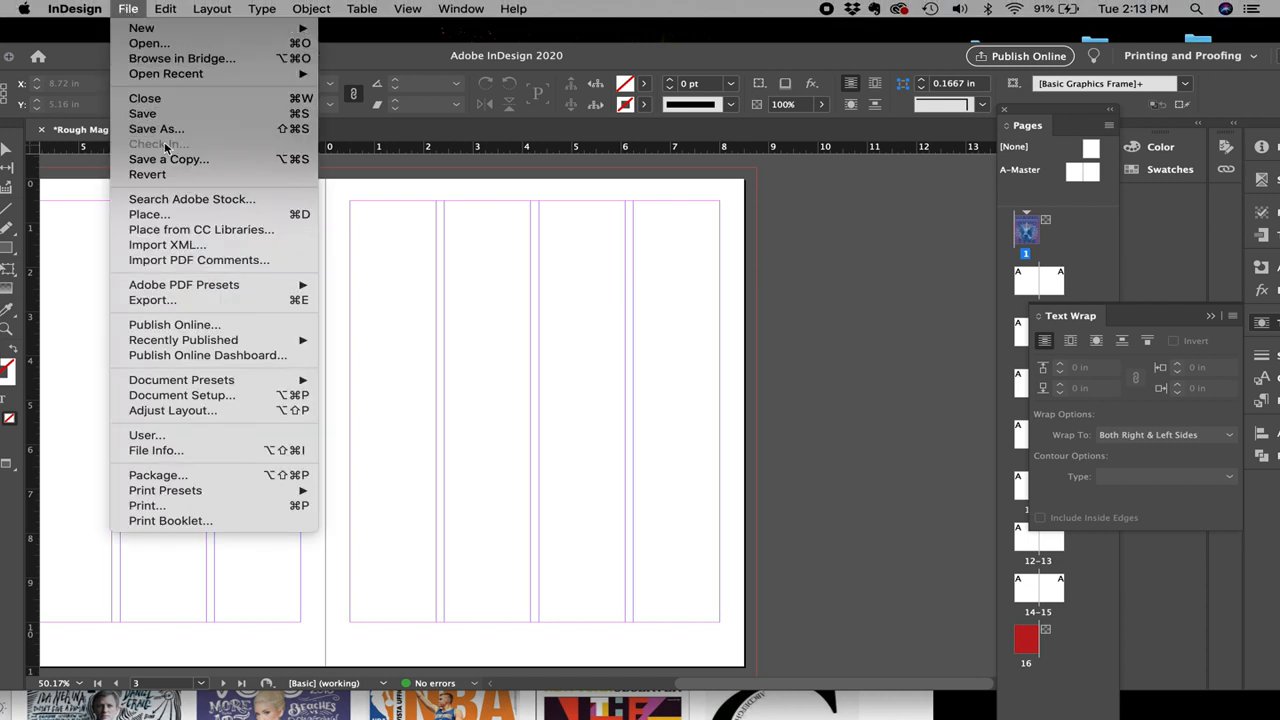
{"action": "mouse_move", "coordinate": [282, 30]}
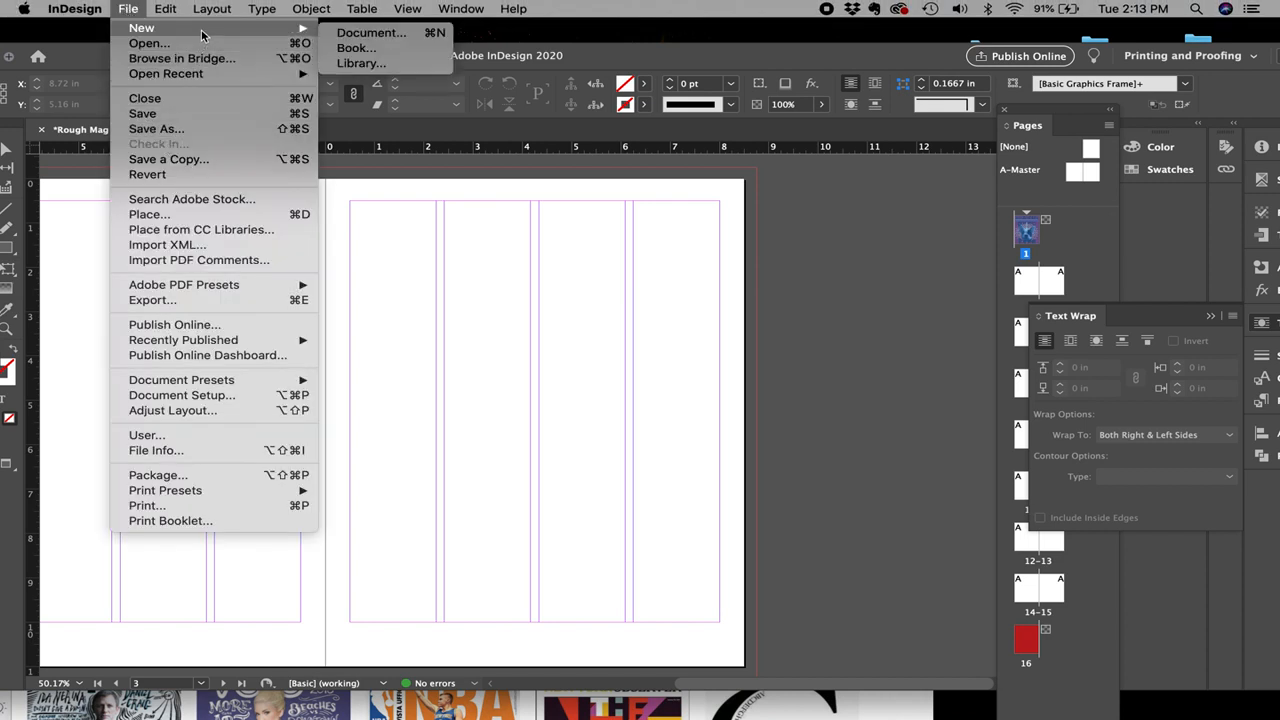
{"action": "left_click", "coordinate": [352, 33]}
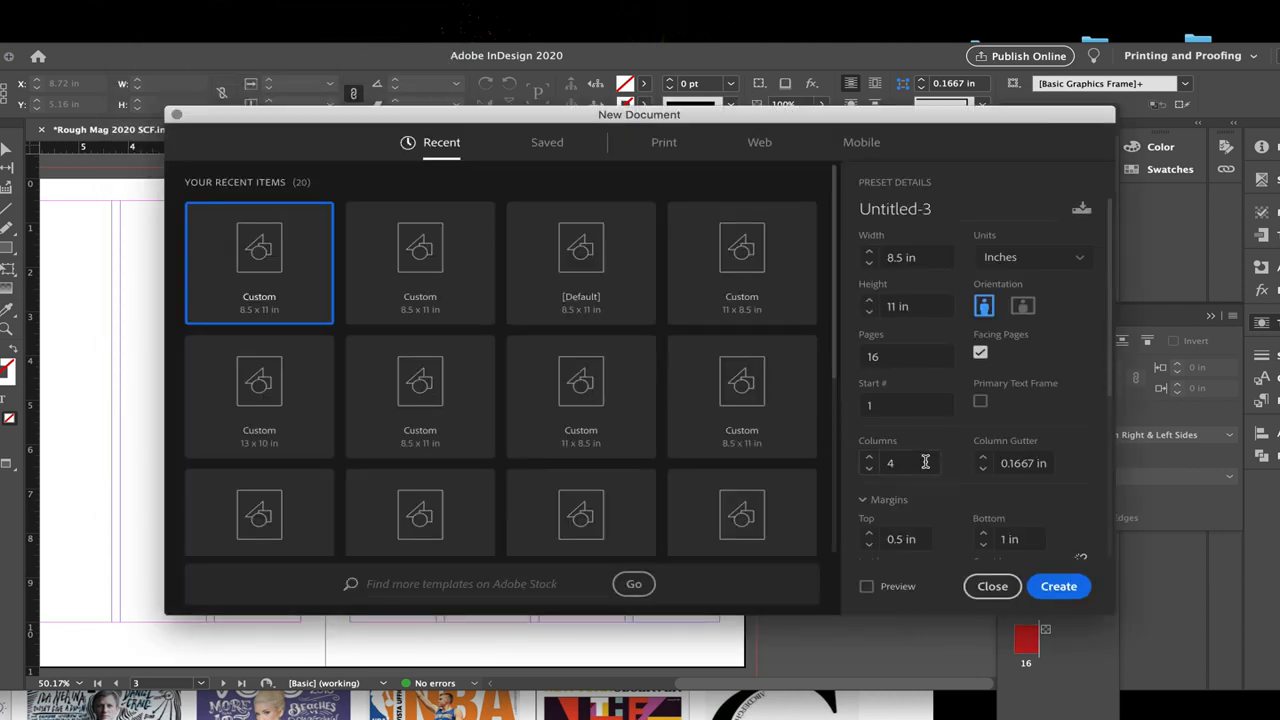
{"action": "scroll", "coordinate": [925, 461], "scroll_direction": "down", "scroll_amount": 2}
{"action": "scroll", "coordinate": [925, 461], "scroll_direction": "down", "scroll_amount": 1}
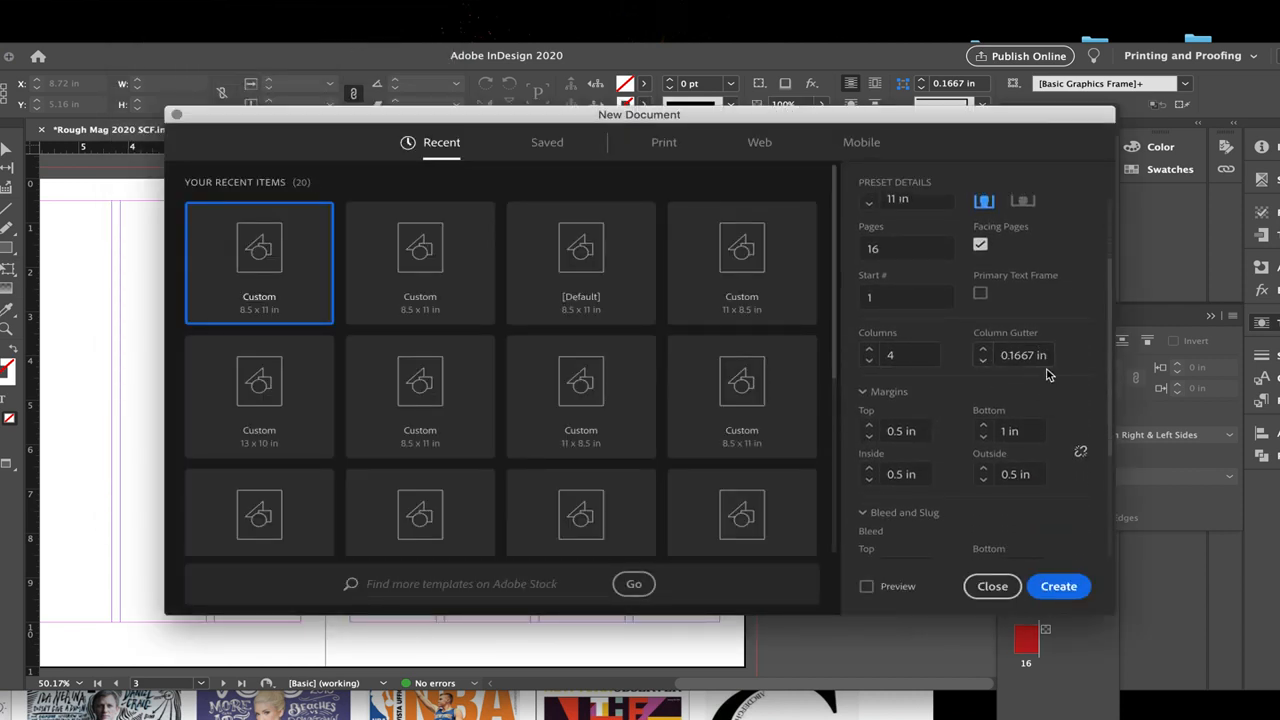
{"action": "scroll", "coordinate": [960, 400], "scroll_direction": "down", "scroll_amount": 1}
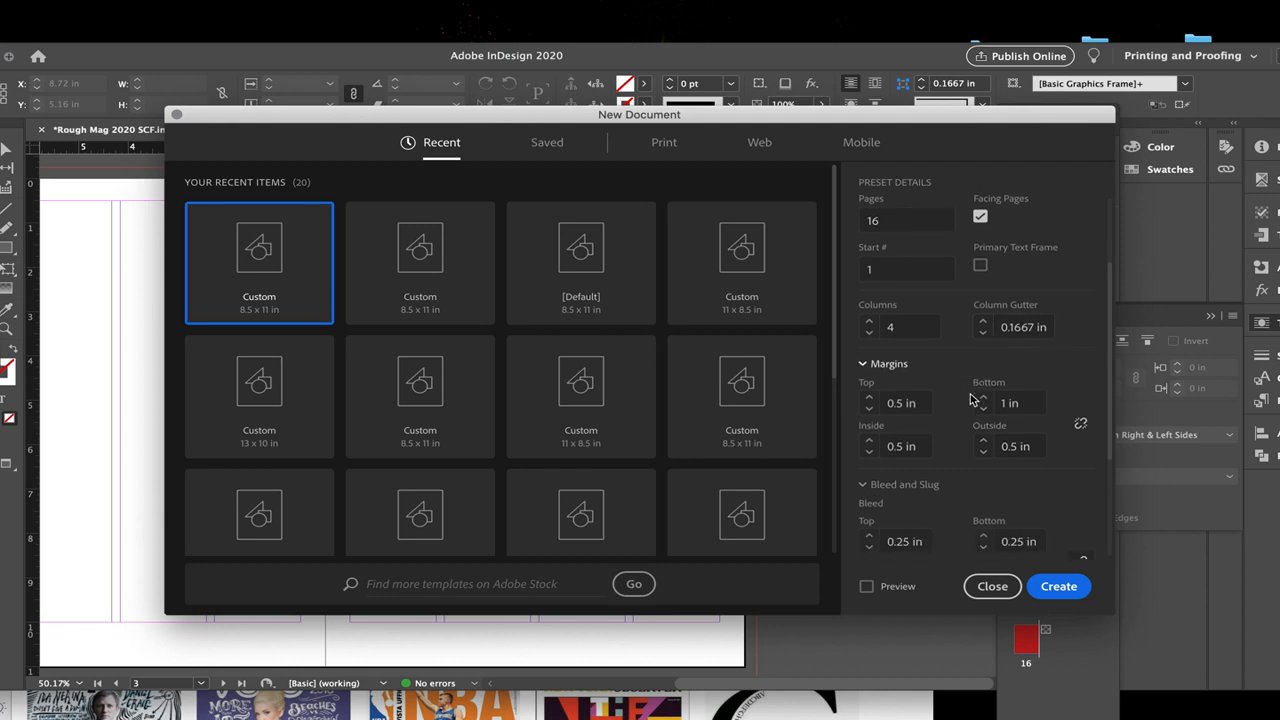
Step: Create the document with unlinked margins of 0.5 in top, inside and outside, 1 in bottom, and a 0.25 in bleed all round
{"action": "left_click", "coordinate": [924, 374]}
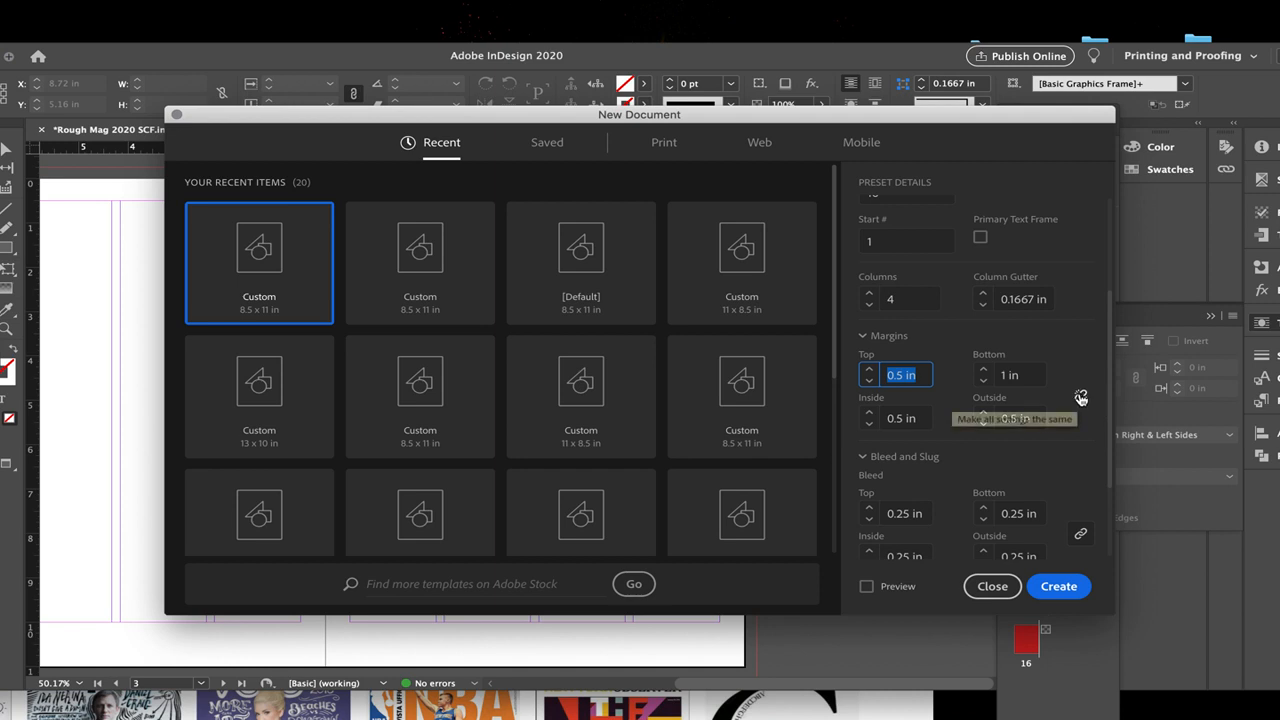
{"action": "left_click", "coordinate": [1029, 374]}
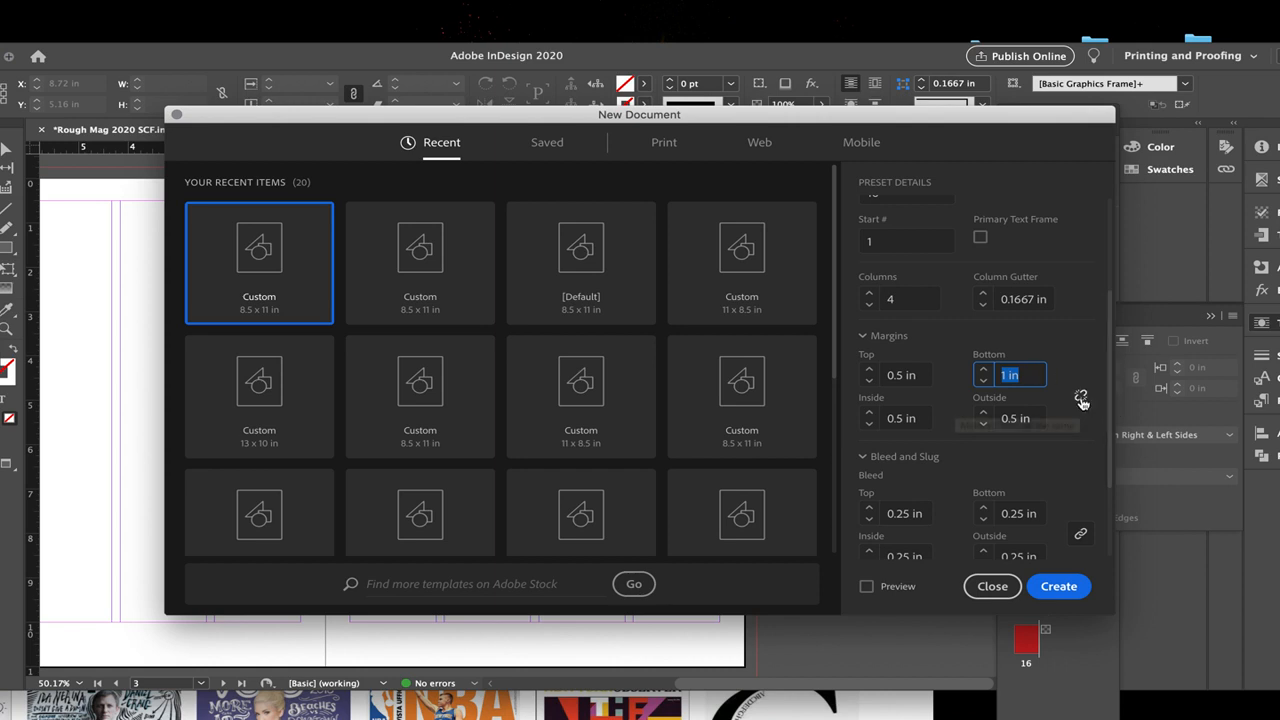
{"action": "left_click", "coordinate": [1027, 375]}
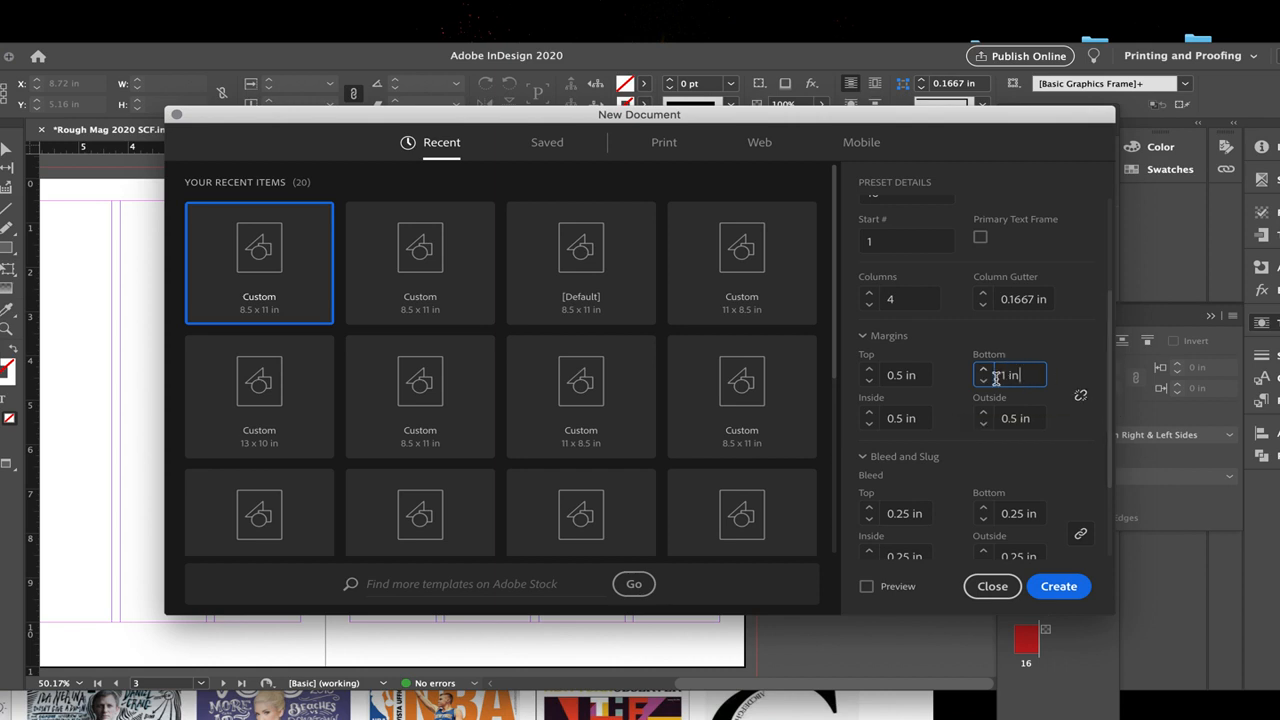
{"action": "scroll", "coordinate": [1057, 462], "scroll_direction": "down", "scroll_amount": 3}
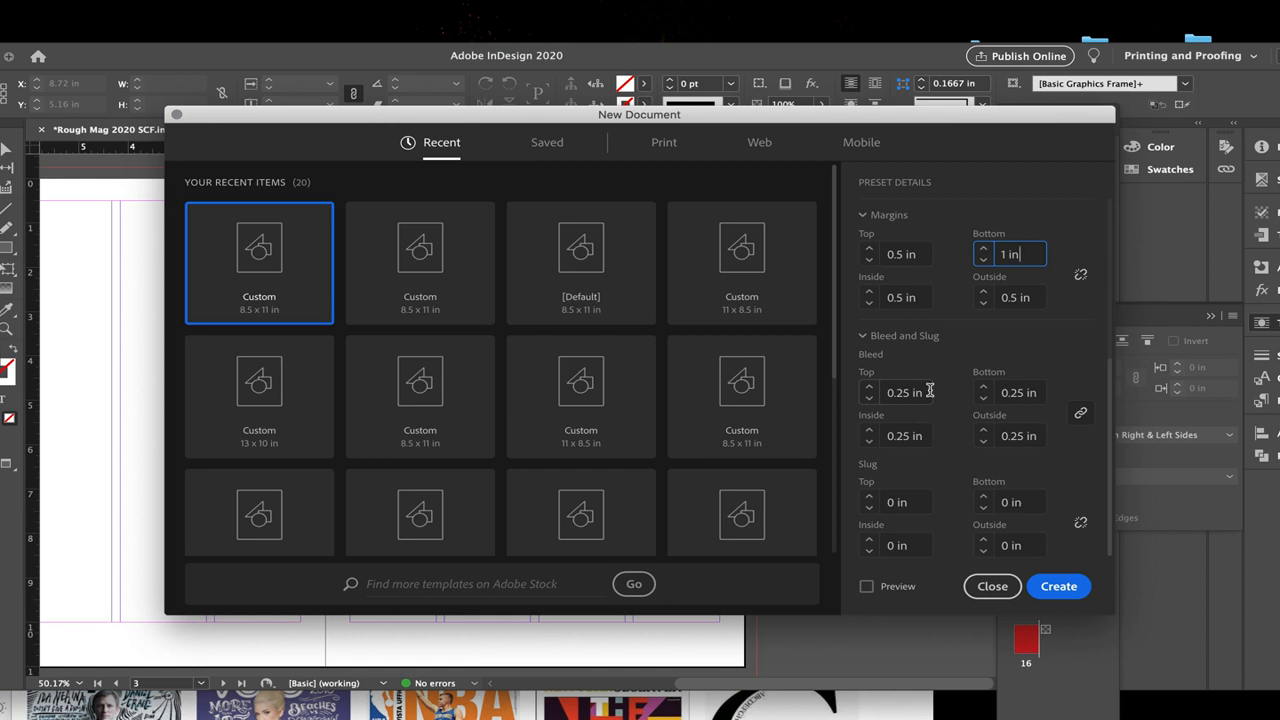
{"action": "left_click", "coordinate": [1058, 587]}
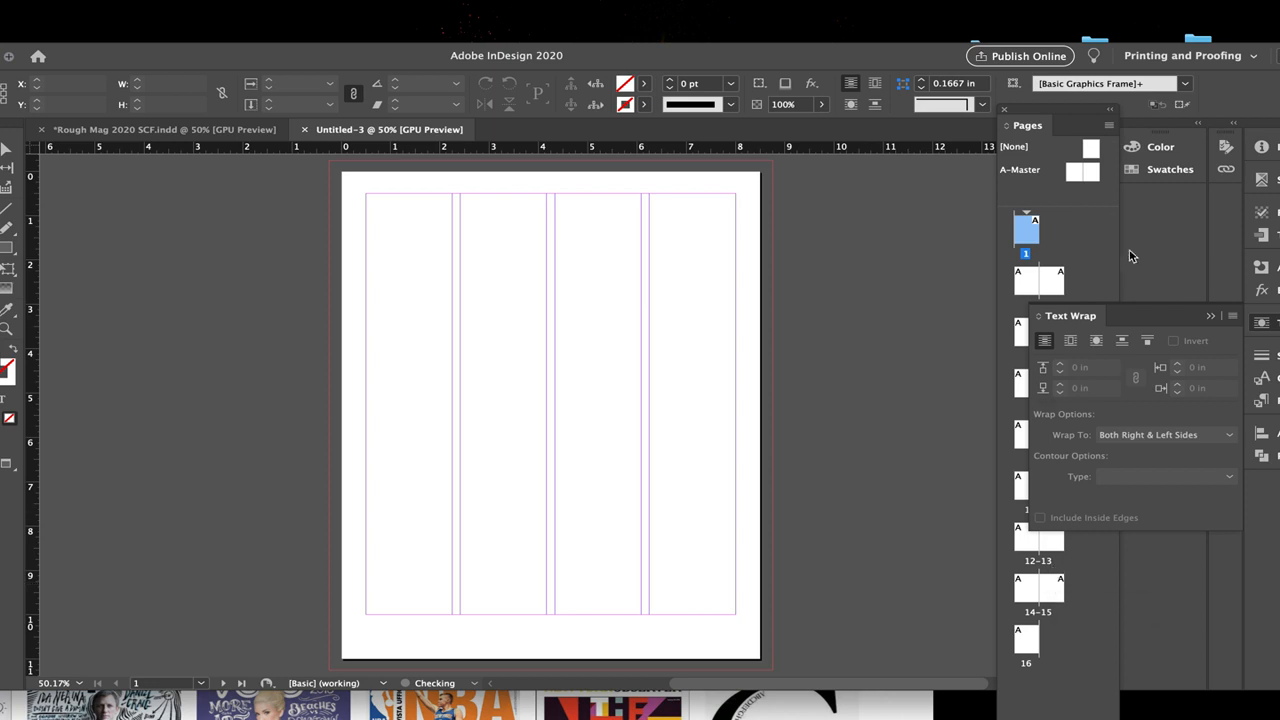
Step: Collapse the floating Text Wrap options and move the InDesign window aside to expose the desktop files
{"action": "left_click", "coordinate": [1211, 318]}
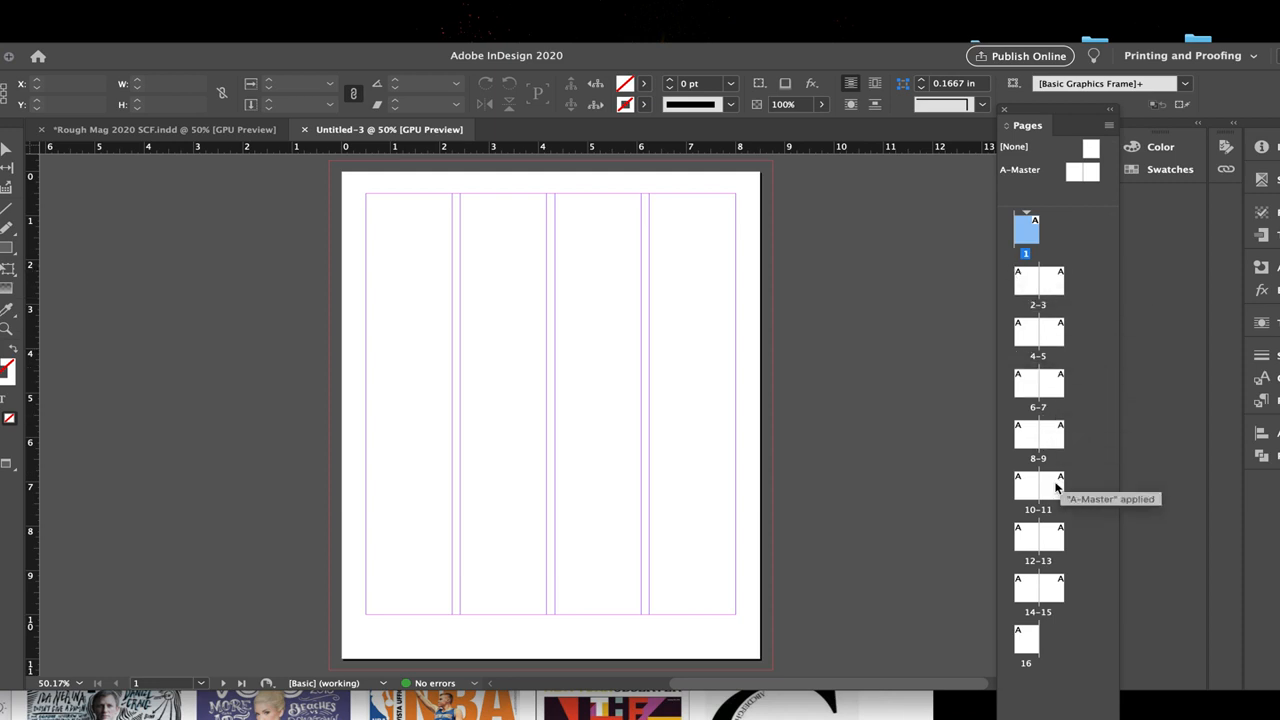
{"action": "left_click", "coordinate": [871, 57]}
{"action": "left_click_drag", "start_coordinate": [871, 57], "coordinate": [738, 242]}
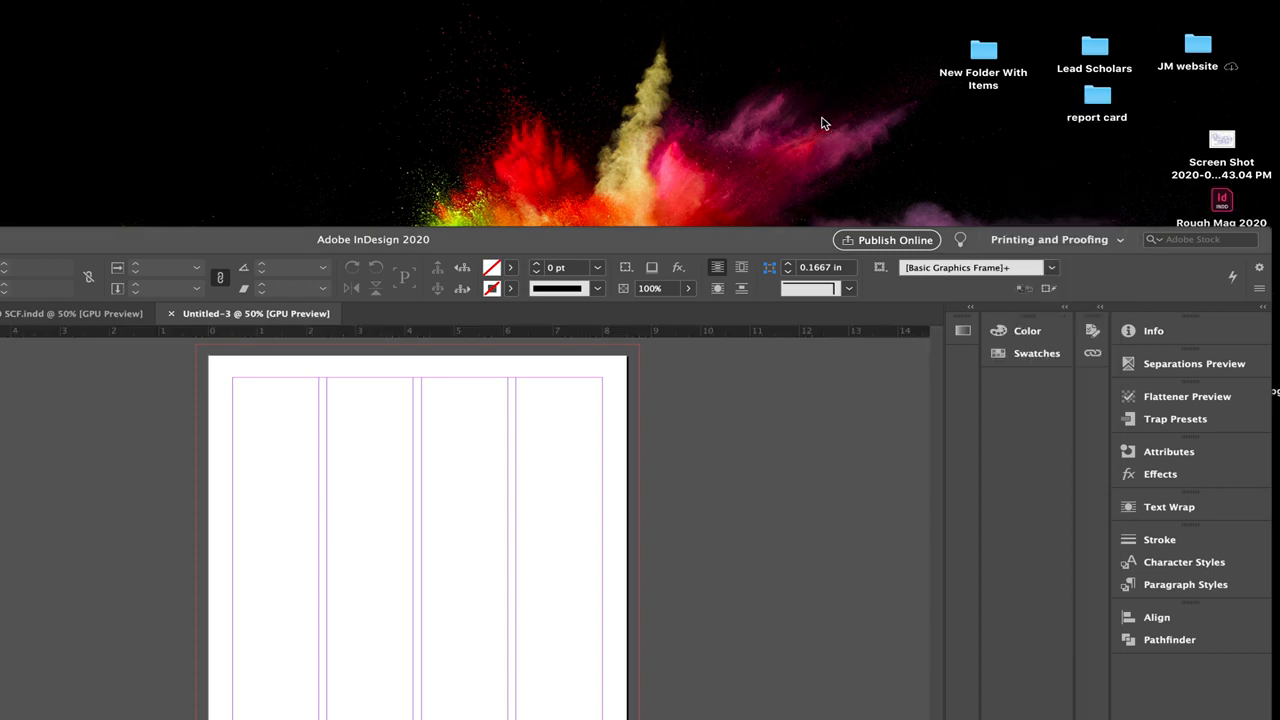
Step: Open the worksheet .indd file from Dropbox > SCF College > GRA1206C-typography > UNIT 5 FINAL _eBook and bring its window fully into view
{"action": "key", "text": "super+f"}
{"action": "left_click", "coordinate": [535, 129]}
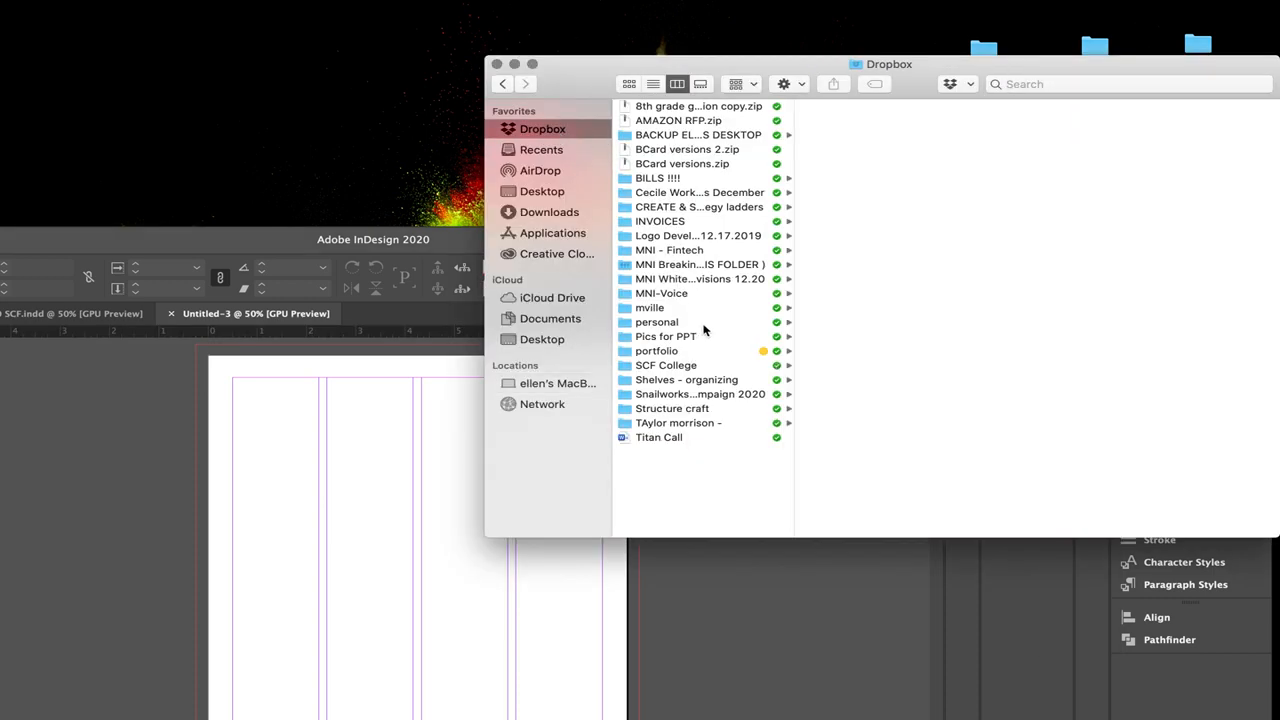
{"action": "left_click", "coordinate": [680, 367]}
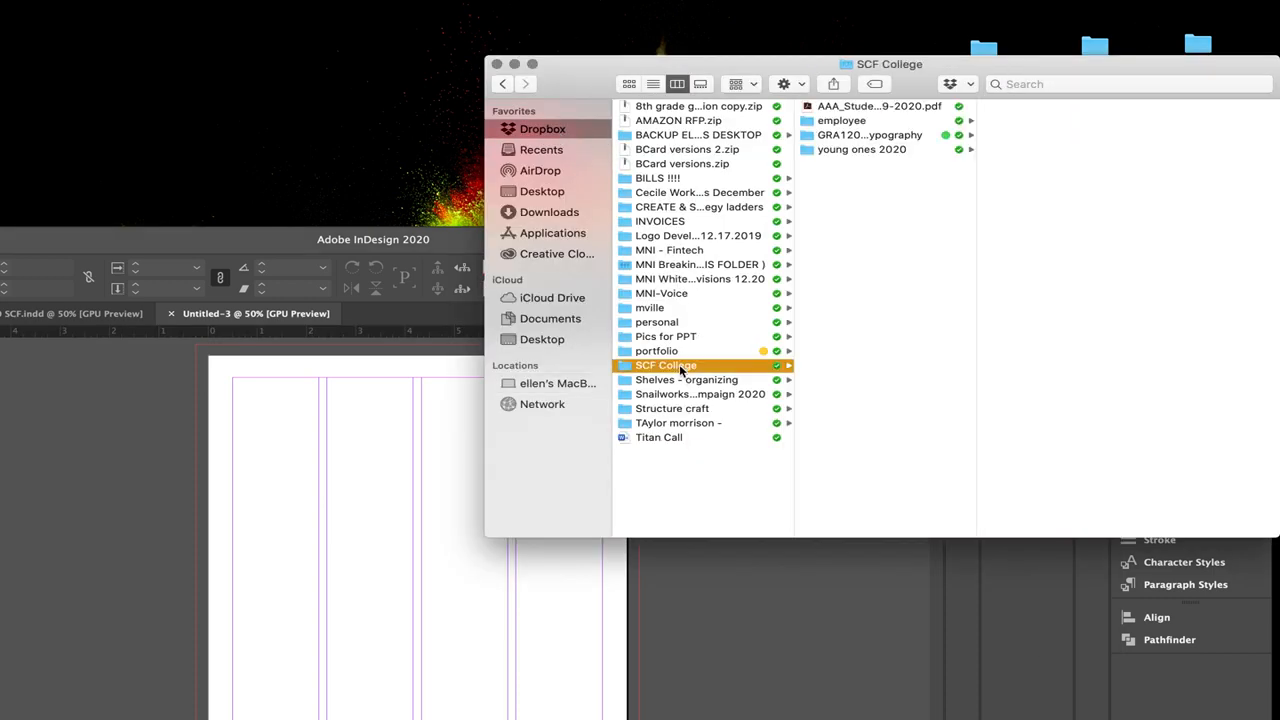
{"action": "left_click", "coordinate": [900, 134]}
{"action": "left_click_drag", "start_coordinate": [990, 70], "coordinate": [678, 68]}
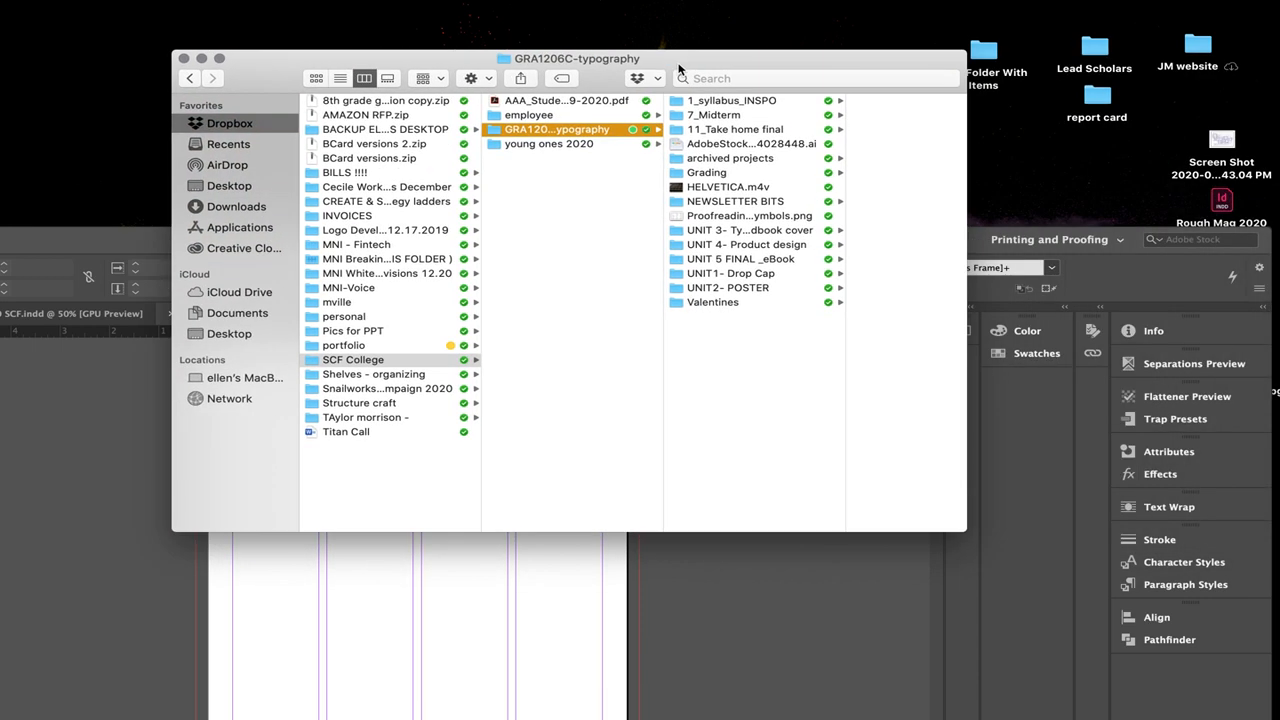
{"action": "left_click", "coordinate": [769, 234]}
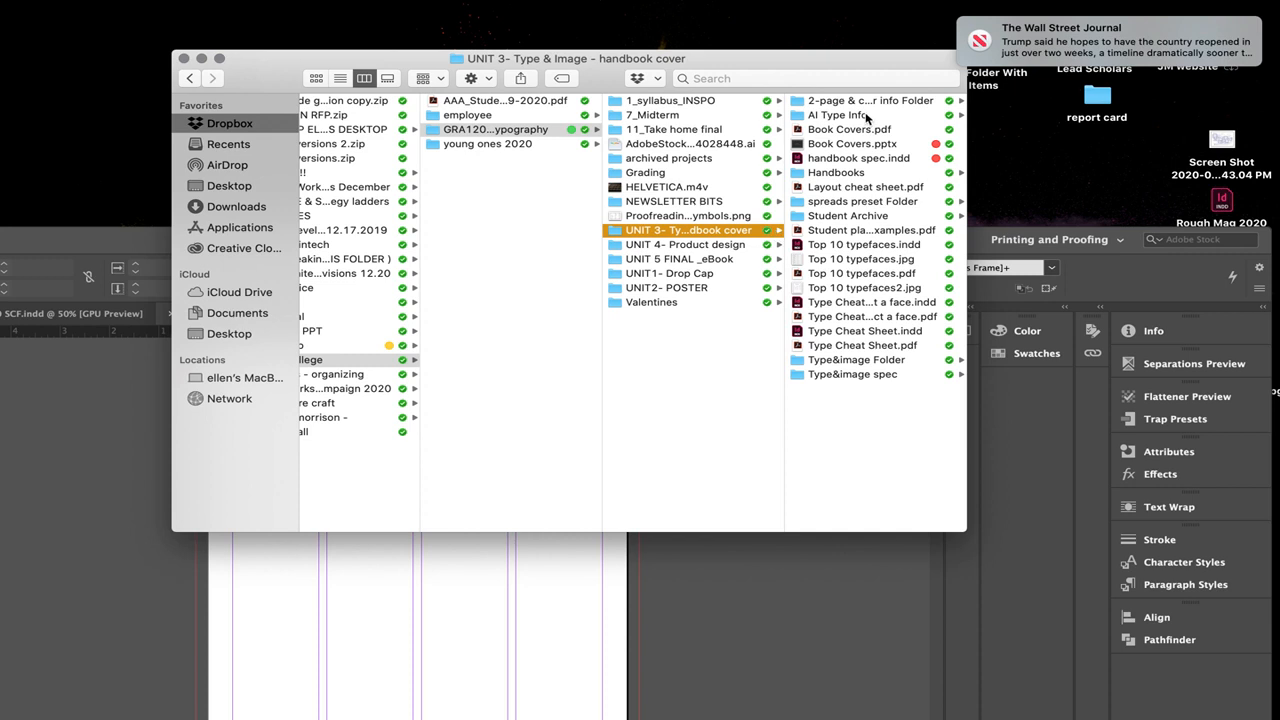
{"action": "left_click", "coordinate": [703, 262]}
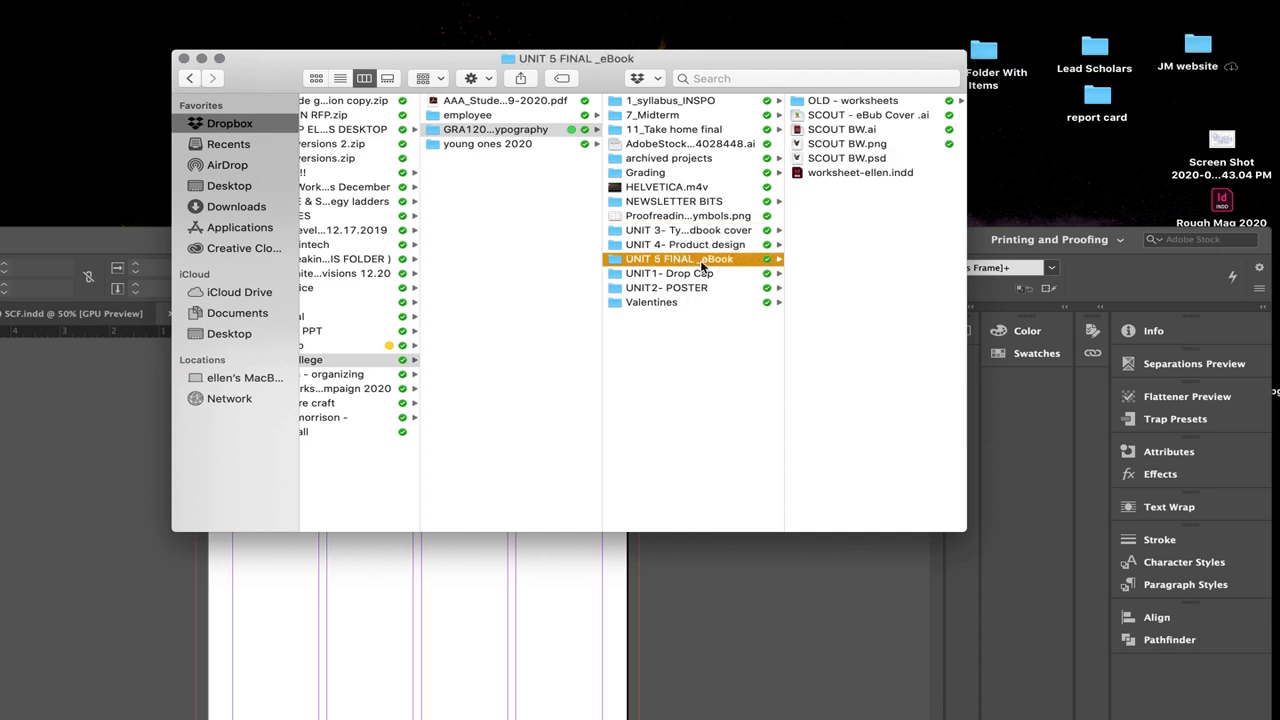
{"action": "left_click", "coordinate": [860, 174]}
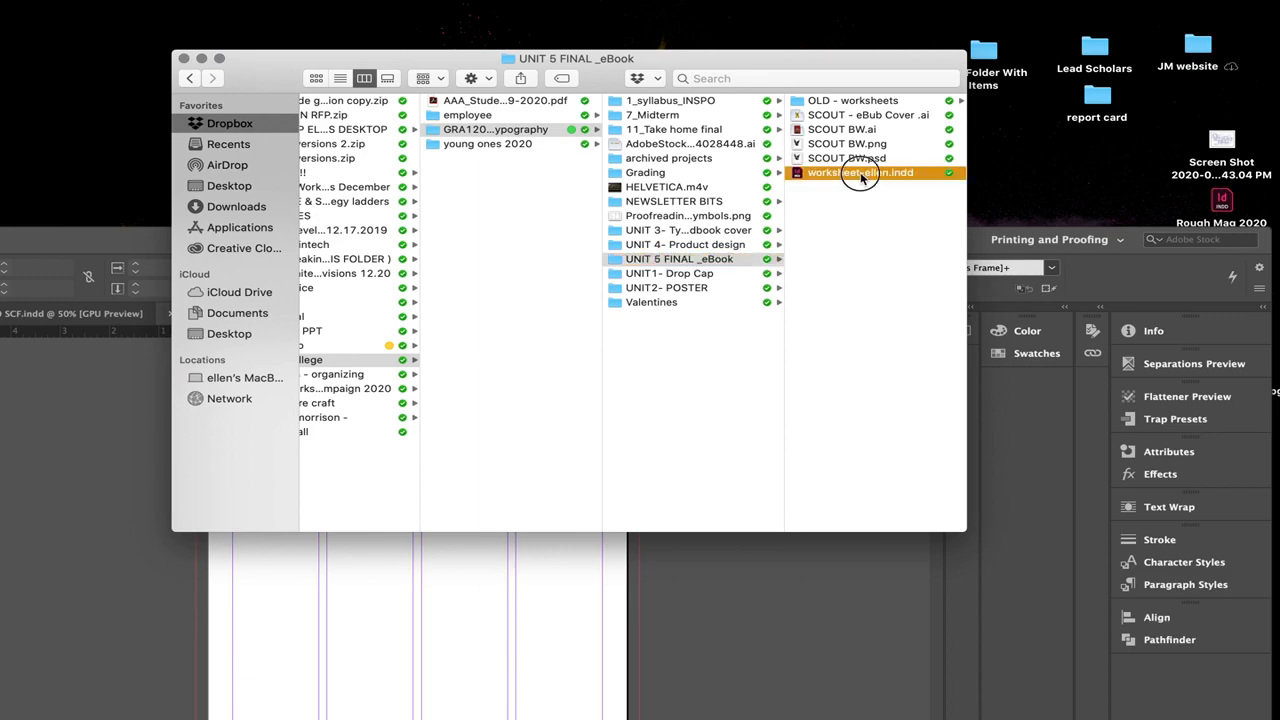
{"action": "double_click", "coordinate": [860, 174]}
{"action": "left_click_drag", "start_coordinate": [670, 243], "coordinate": [878, 36]}
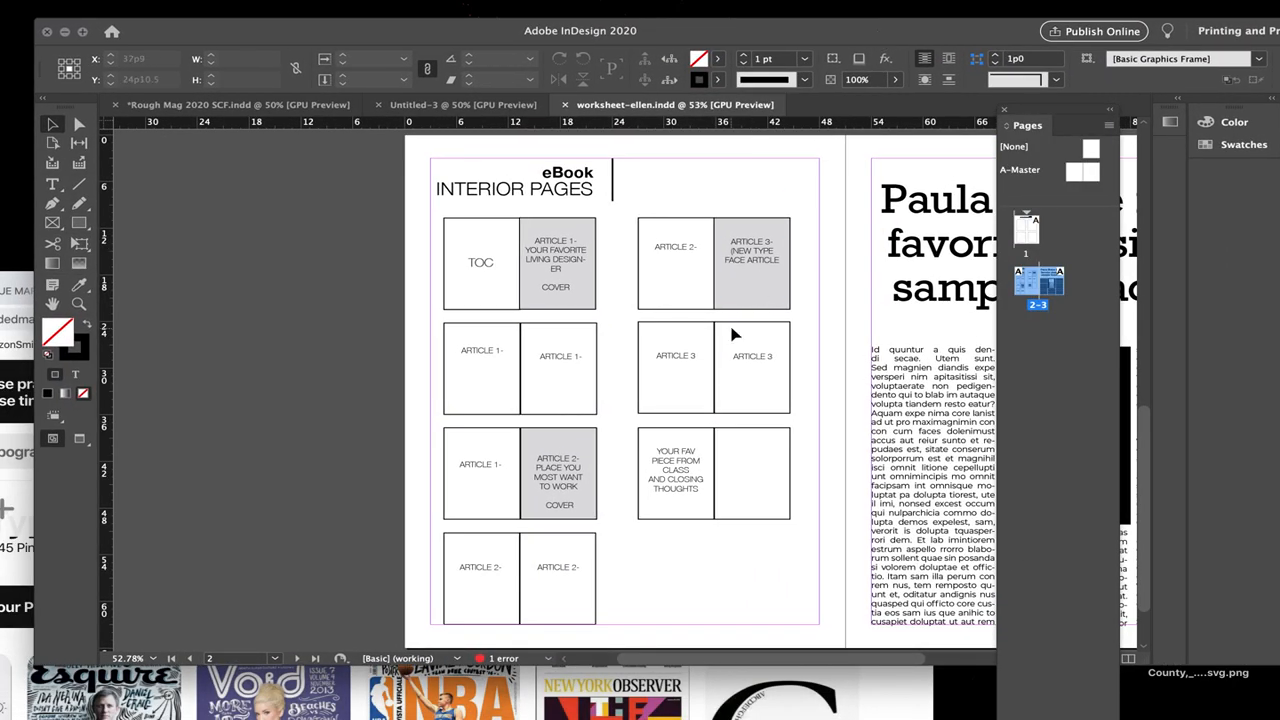
Step: Examine the eBook interior pages plan for the TOC, Article 1 and Article 2 spreads
{"action": "scroll", "coordinate": [732, 335], "scroll_direction": "left", "scroll_amount": 5}
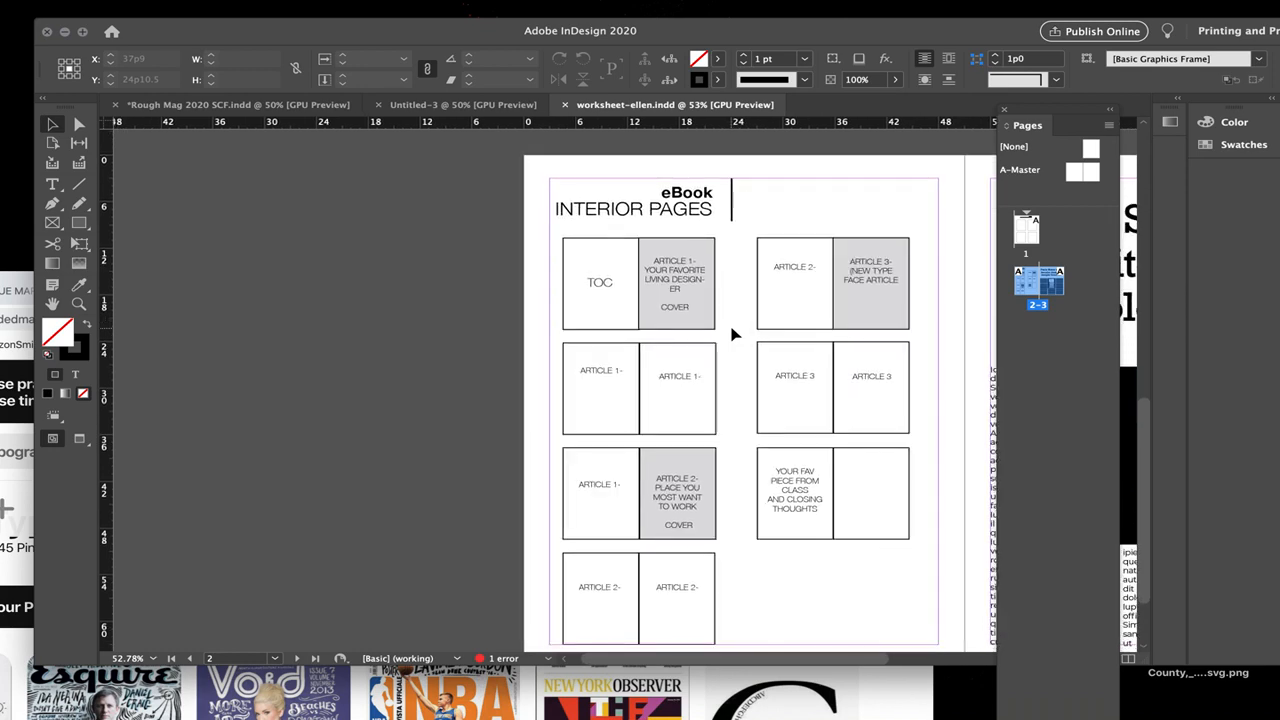
{"action": "left_click", "coordinate": [599, 296]}
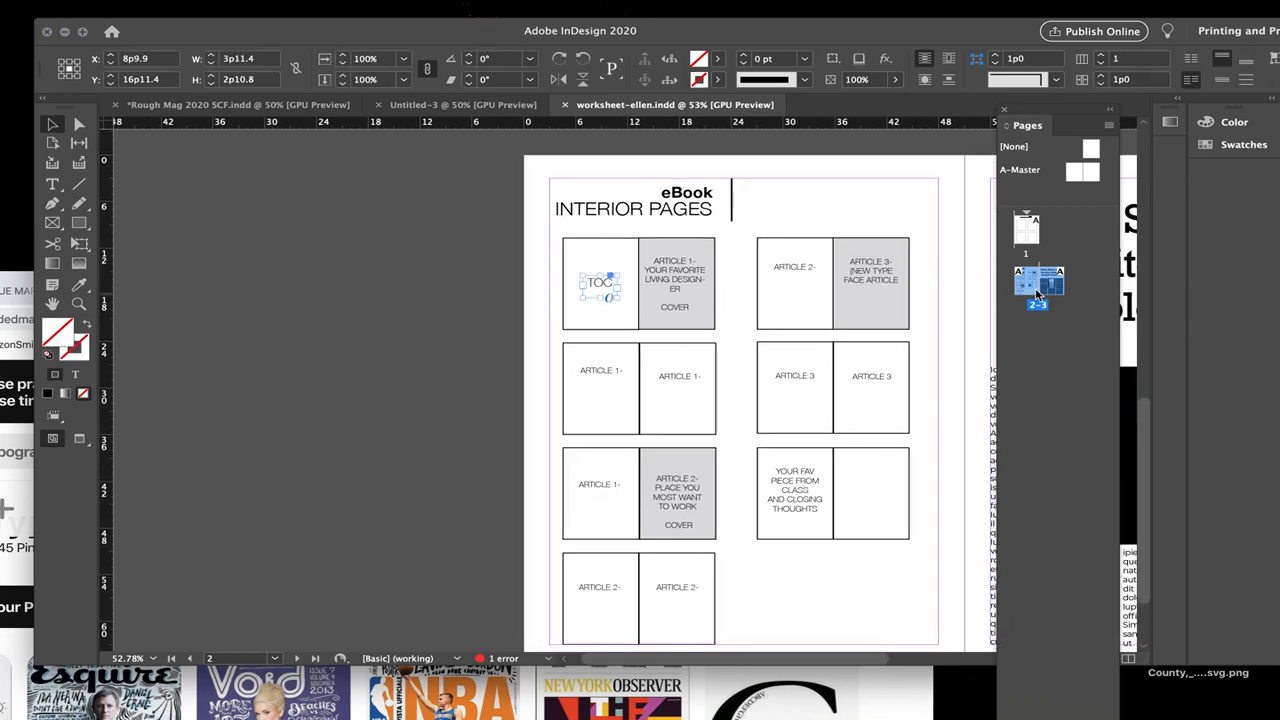
{"action": "left_click", "coordinate": [693, 265]}
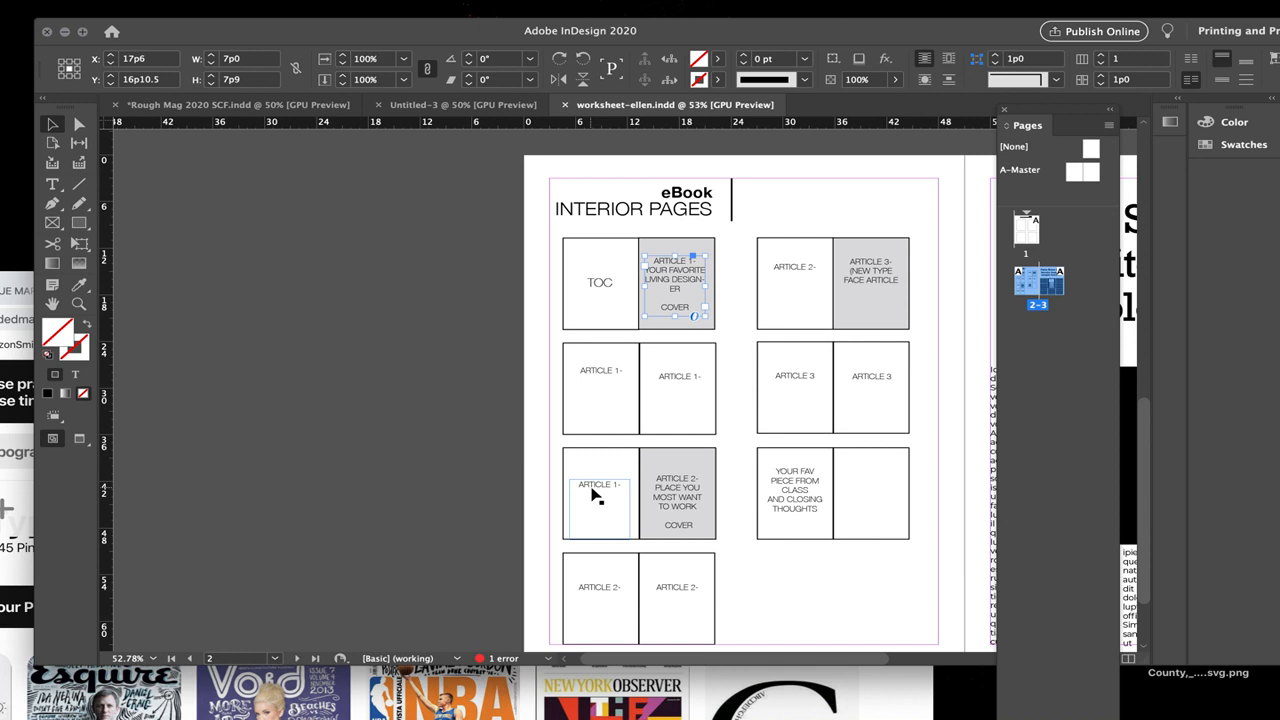
{"action": "scroll", "coordinate": [595, 495], "scroll_direction": "down", "scroll_amount": 3}
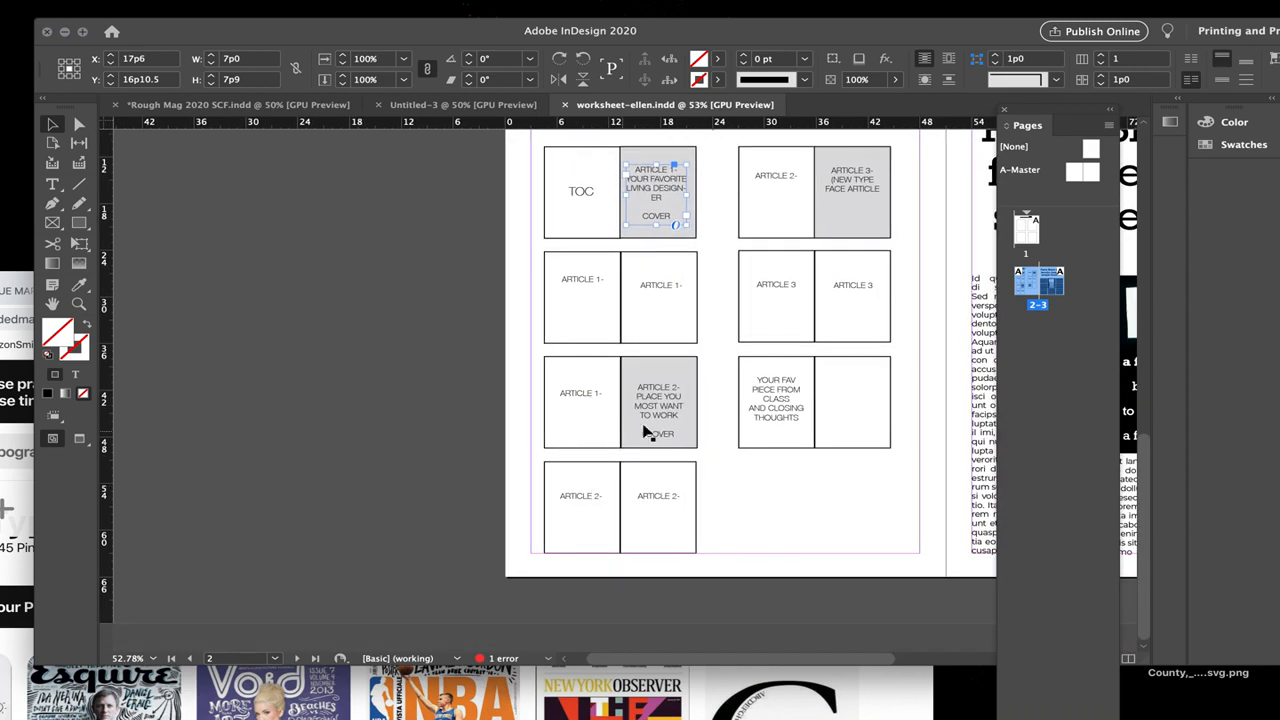
{"action": "left_click", "coordinate": [663, 425]}
{"action": "left_click", "coordinate": [735, 483]}
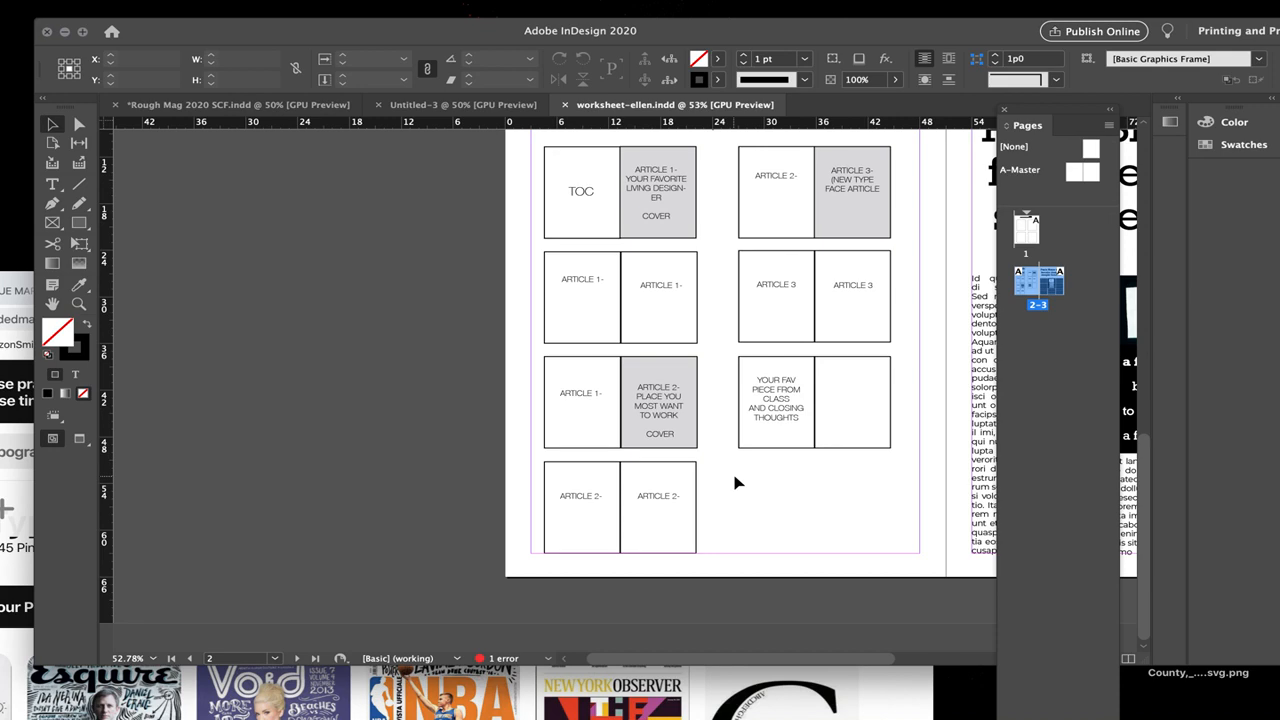
Step: Examine the eBook plan's Article 3 spreads and the favorite-piece and closing-thoughts page
{"action": "scroll", "coordinate": [743, 517], "scroll_direction": "up", "scroll_amount": 1}
{"action": "scroll", "coordinate": [743, 517], "scroll_direction": "right", "scroll_amount": 1}
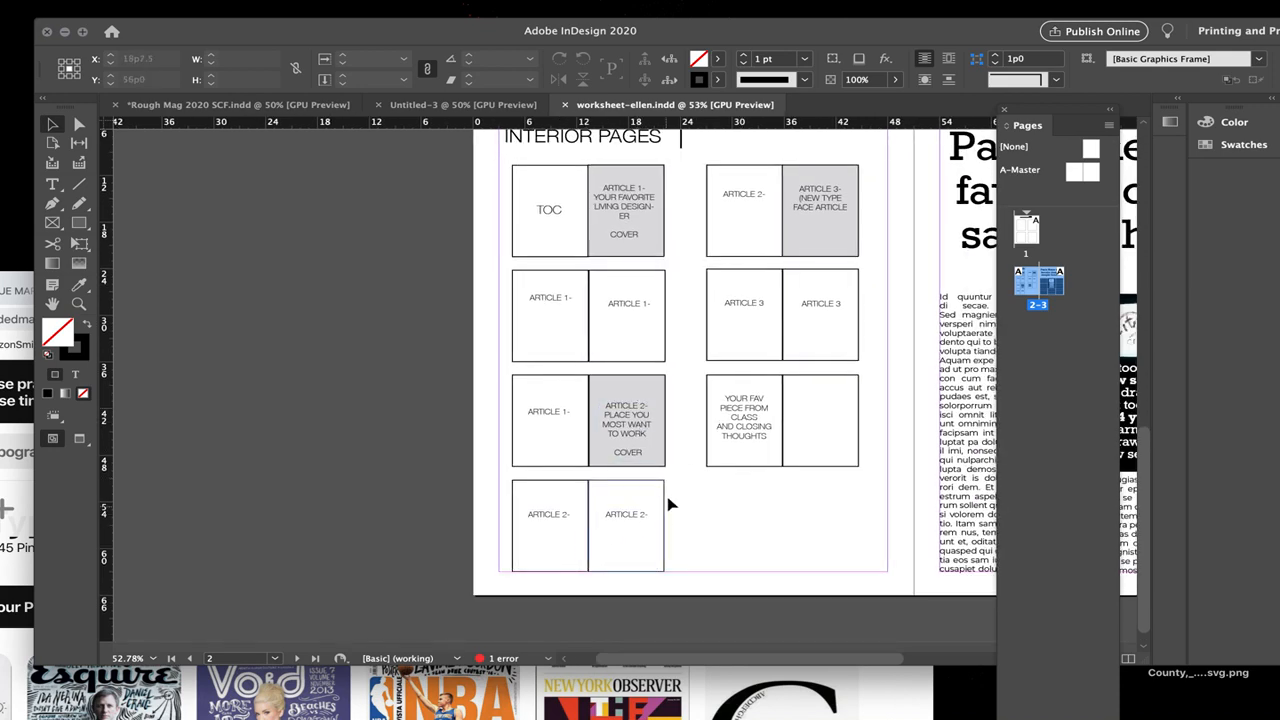
{"action": "scroll", "coordinate": [748, 258], "scroll_direction": "up", "scroll_amount": 1}
{"action": "scroll", "coordinate": [748, 258], "scroll_direction": "right", "scroll_amount": 1}
{"action": "scroll", "coordinate": [748, 258], "scroll_direction": "up", "scroll_amount": 2}
{"action": "scroll", "coordinate": [748, 258], "scroll_direction": "right", "scroll_amount": 3}
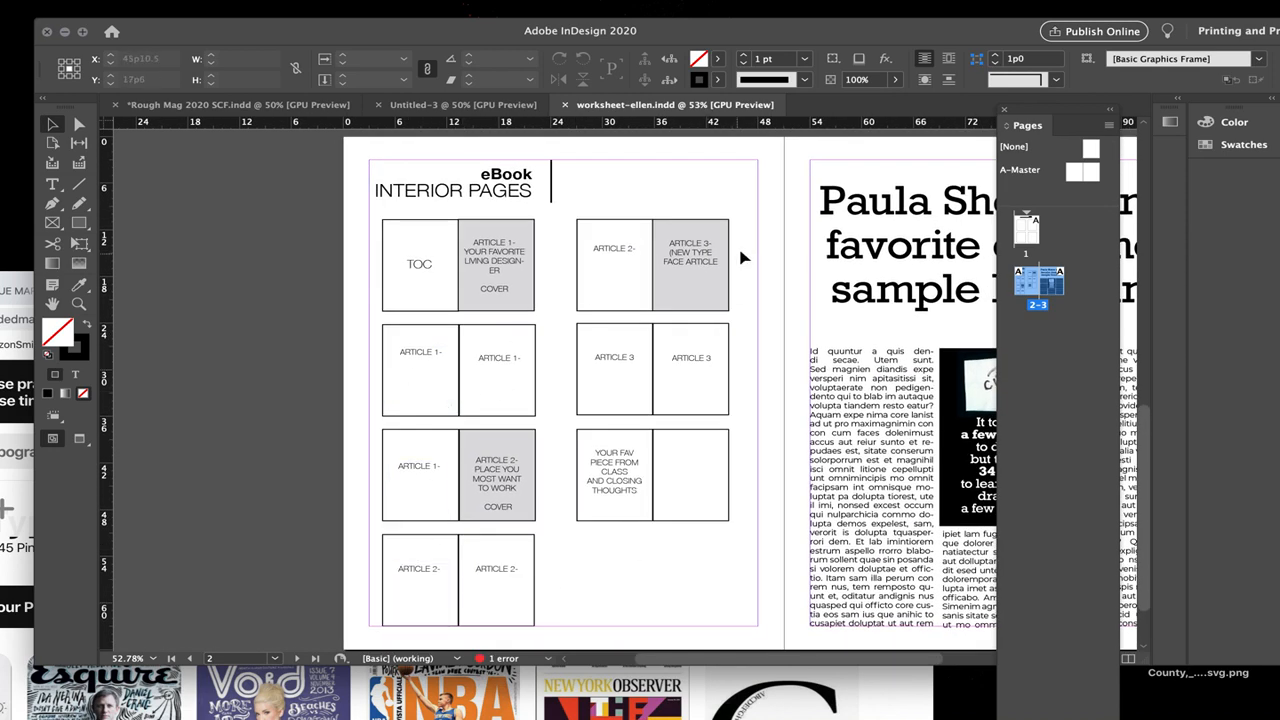
{"action": "left_click", "coordinate": [705, 281]}
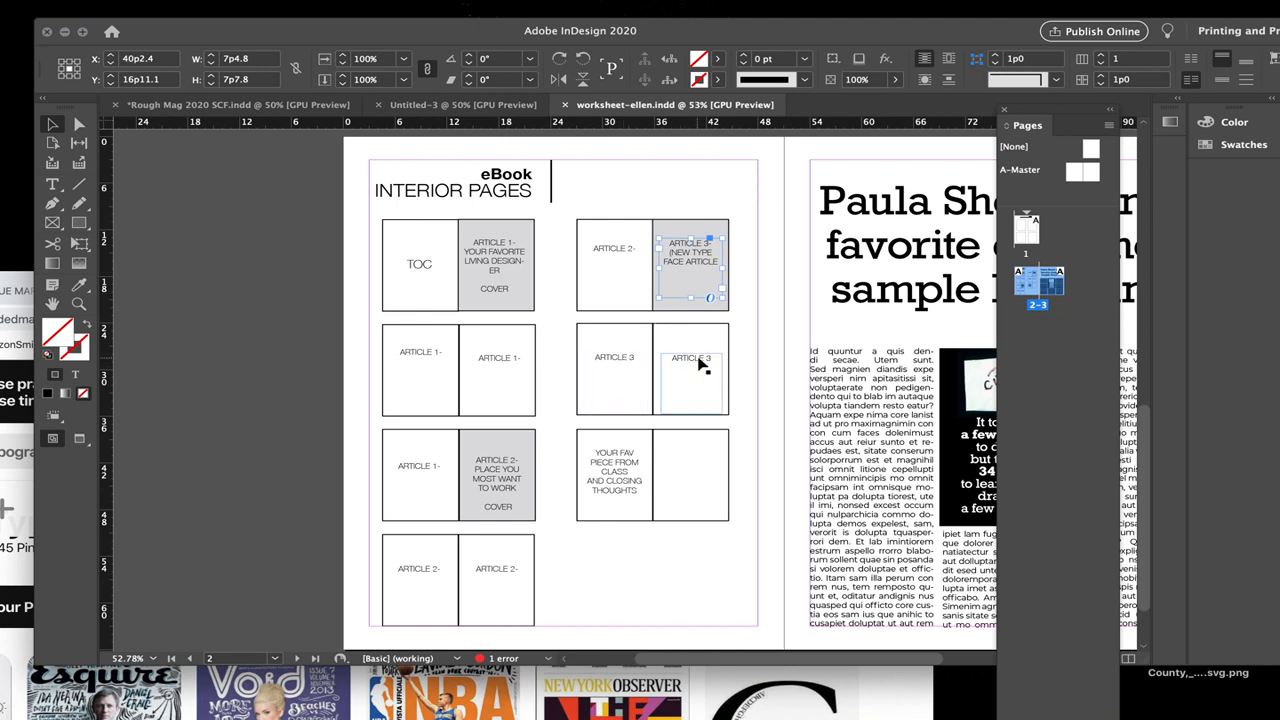
{"action": "left_click", "coordinate": [626, 504]}
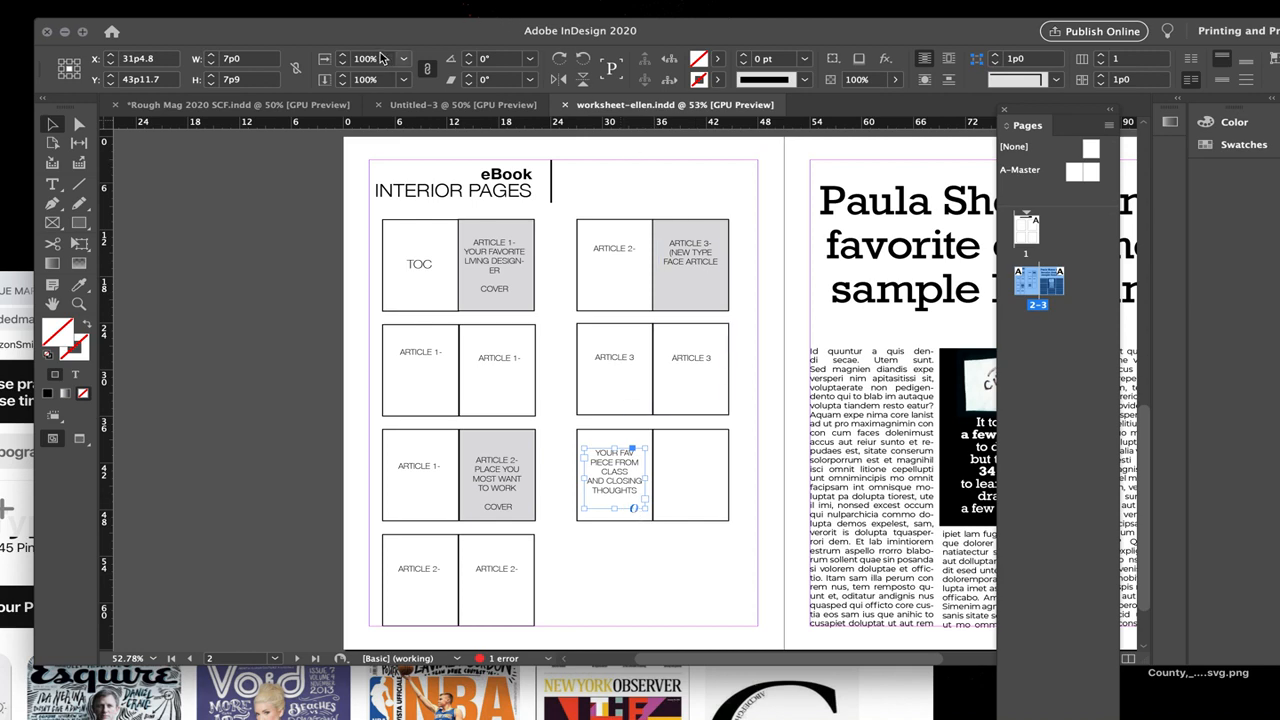
Step: Return to the untitled 16-page document and add a text frame about 8 × 2.2 in across the top of page 1 reading "Ascenders"
{"action": "left_click_drag", "start_coordinate": [364, 38], "coordinate": [251, 44]}
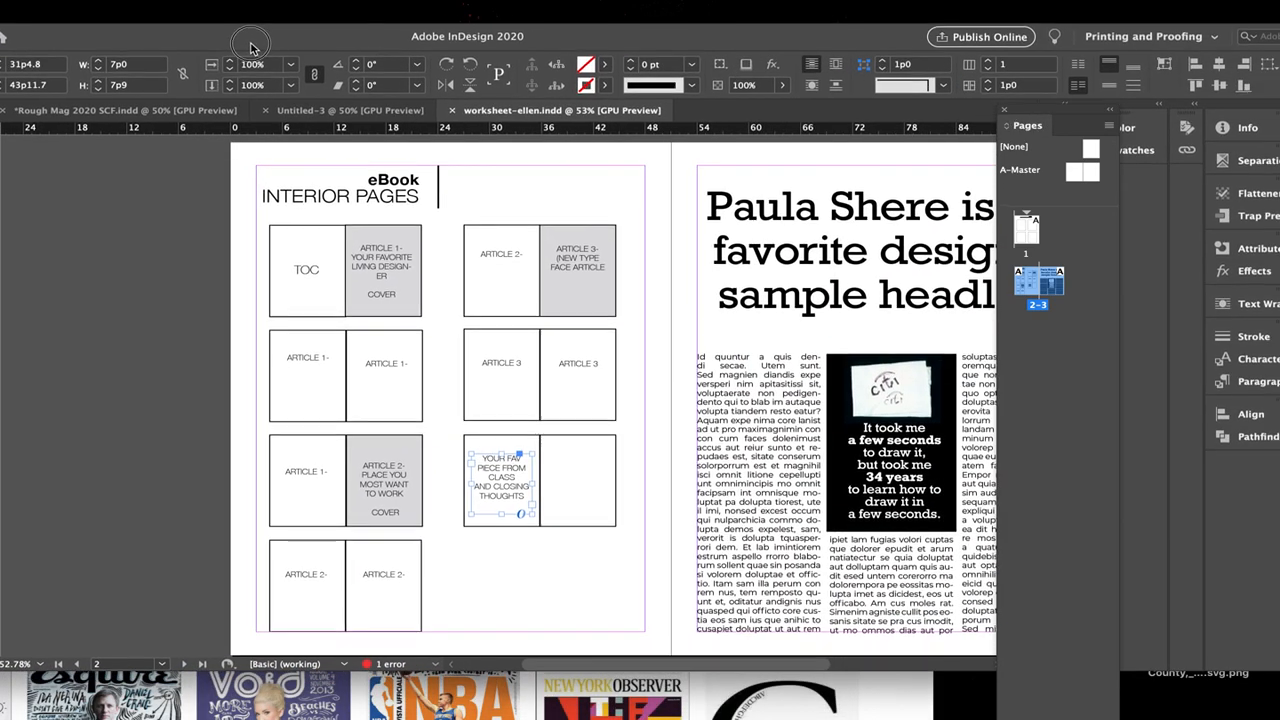
{"action": "left_click", "coordinate": [340, 111]}
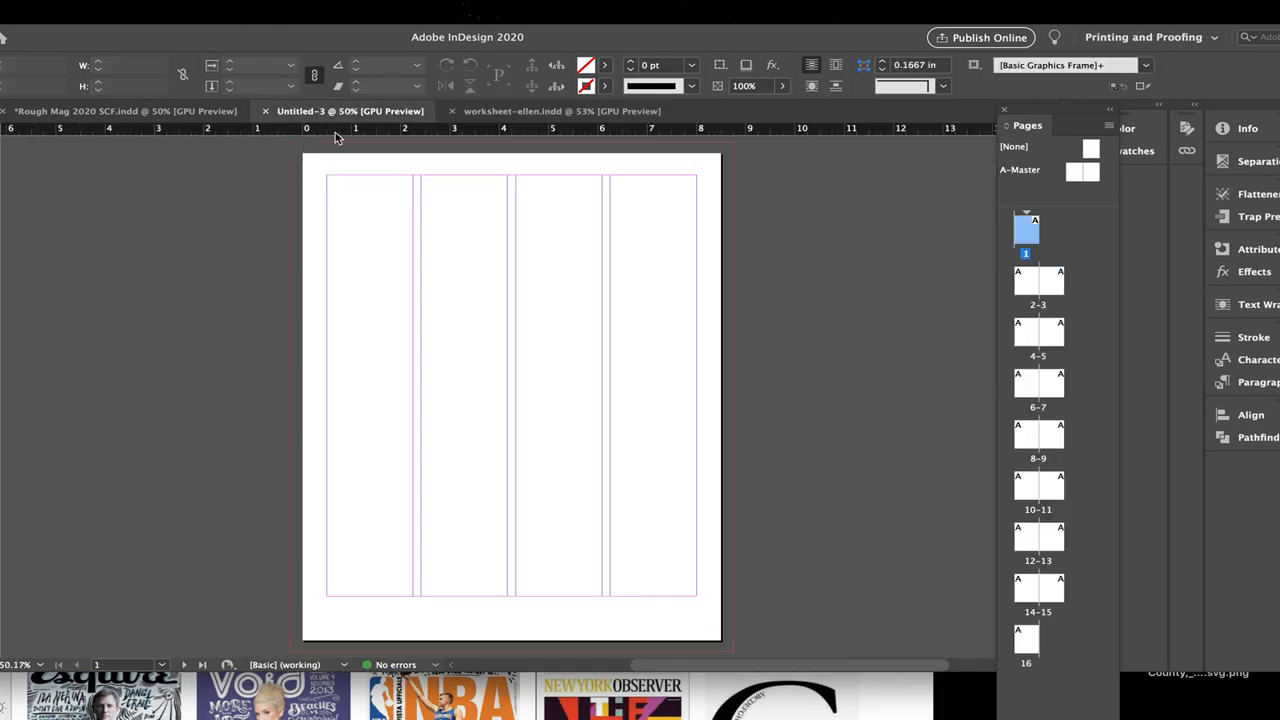
{"action": "left_click_drag", "start_coordinate": [322, 31], "coordinate": [425, 38]}
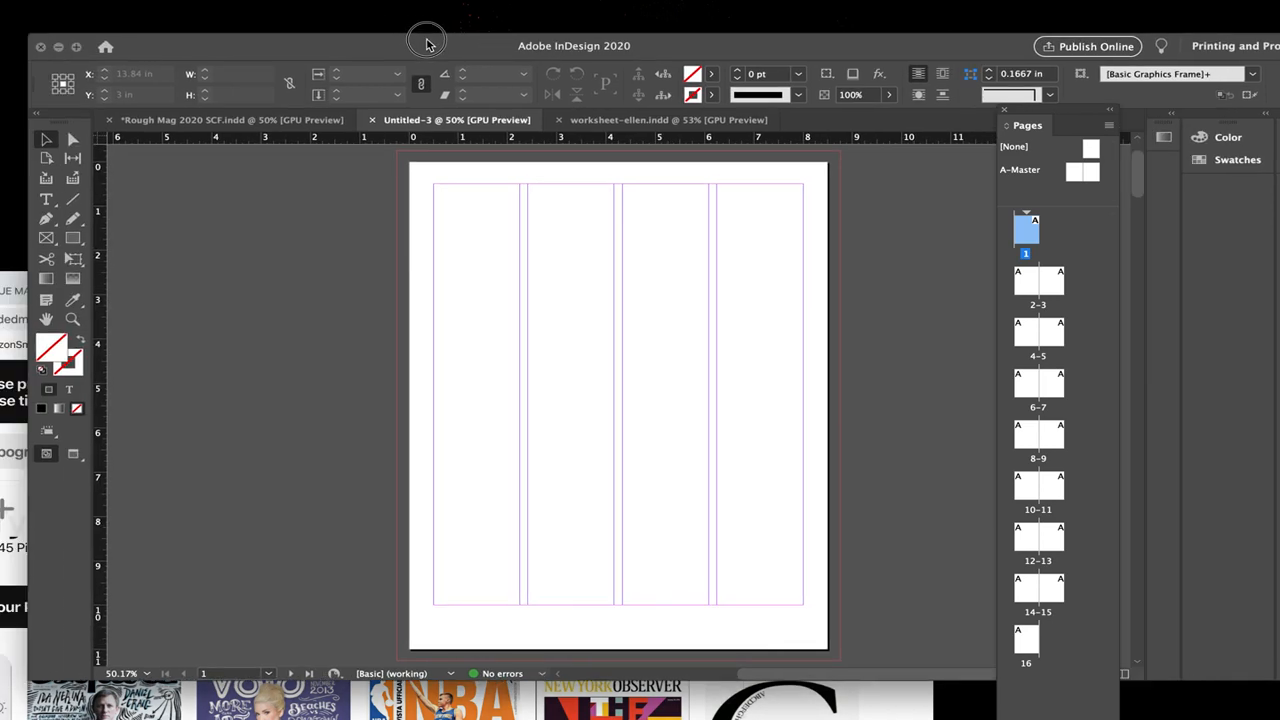
{"action": "left_click", "coordinate": [46, 199]}
{"action": "mouse_move", "coordinate": [430, 184]}
{"action": "left_mouse_down"}
{"action": "mouse_move", "coordinate": [809, 323]}
{"action": "mouse_move", "coordinate": [818, 277]}
{"action": "left_mouse_up"}
{"action": "type", "text": "Ascenders"}
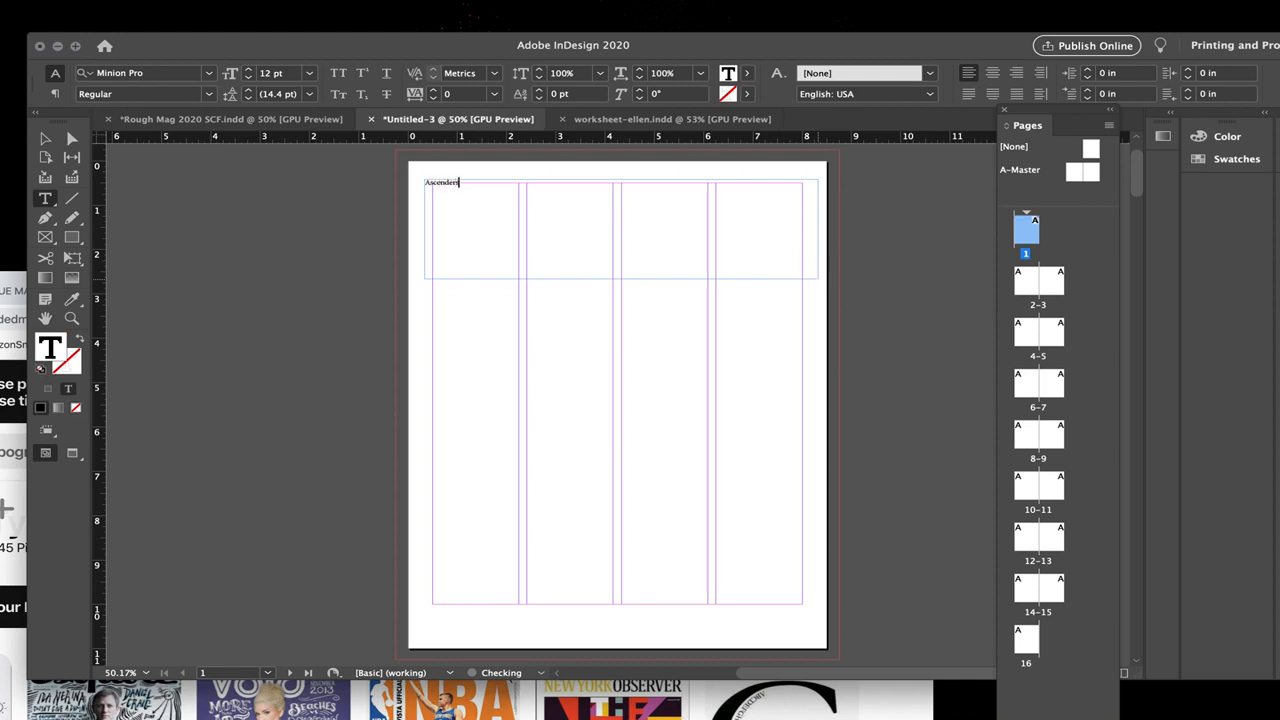
Step: Set the whole "Ascenders" title in Rockwell Bold at 72 pt
{"action": "key", "text": "super+a"}
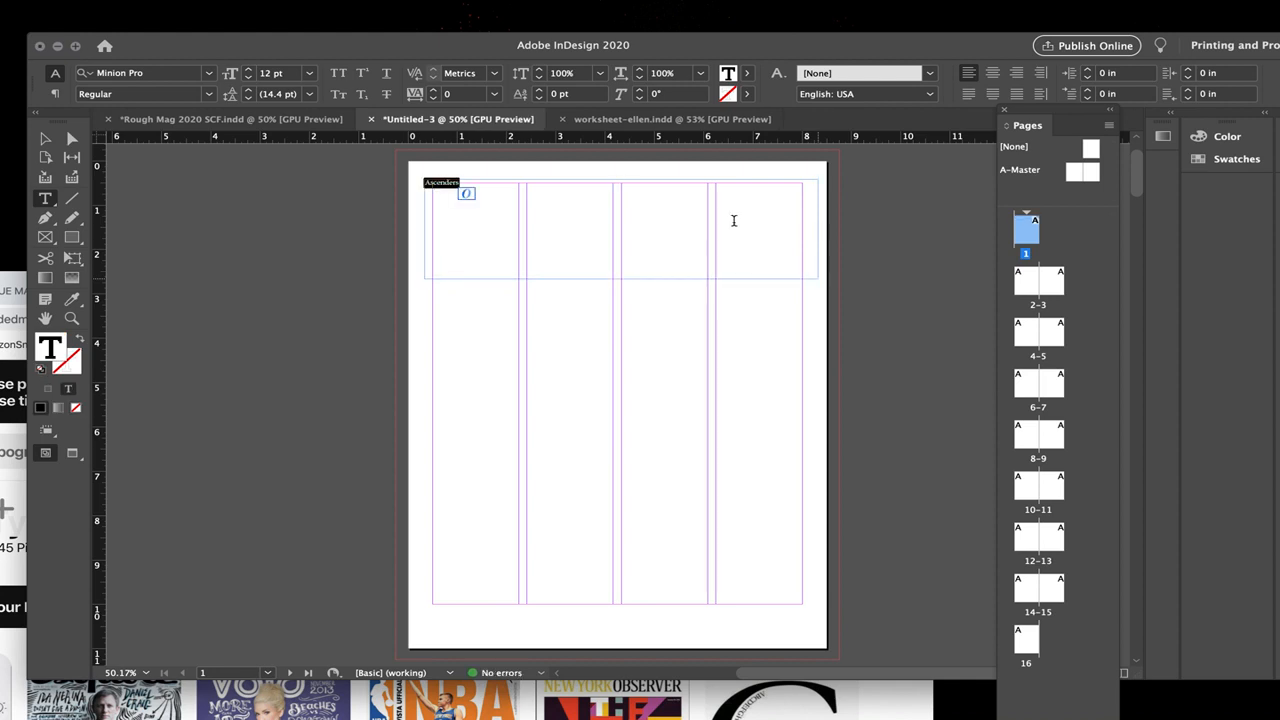
{"action": "left_click", "coordinate": [210, 73]}
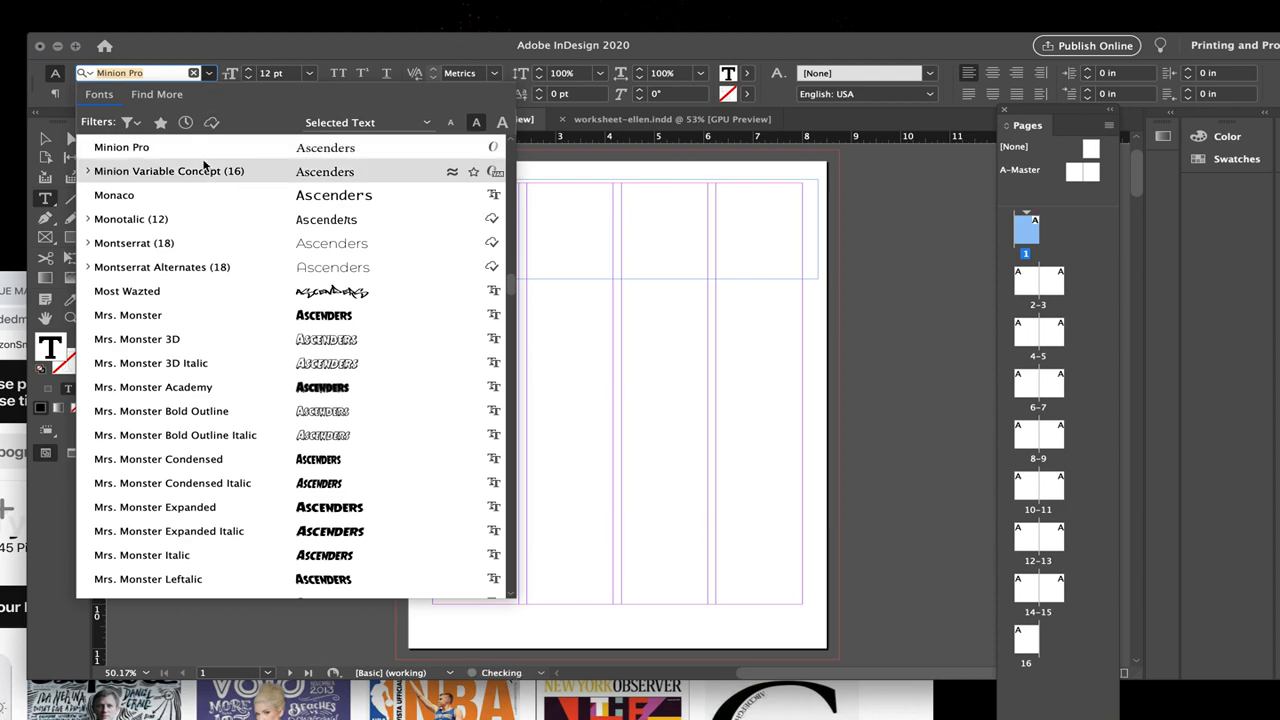
{"action": "scroll", "coordinate": [206, 163], "scroll_direction": "up", "scroll_amount": 10}
{"action": "type", "text": "rock"}
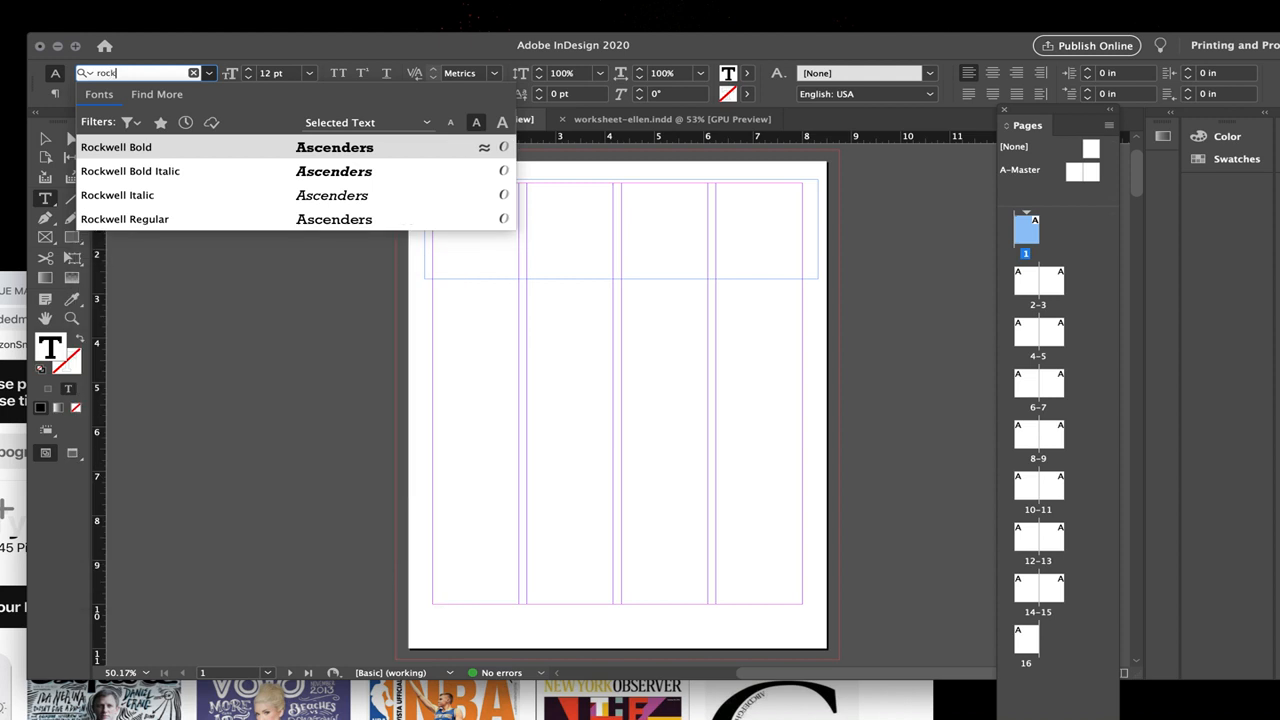
{"action": "left_click", "coordinate": [148, 150]}
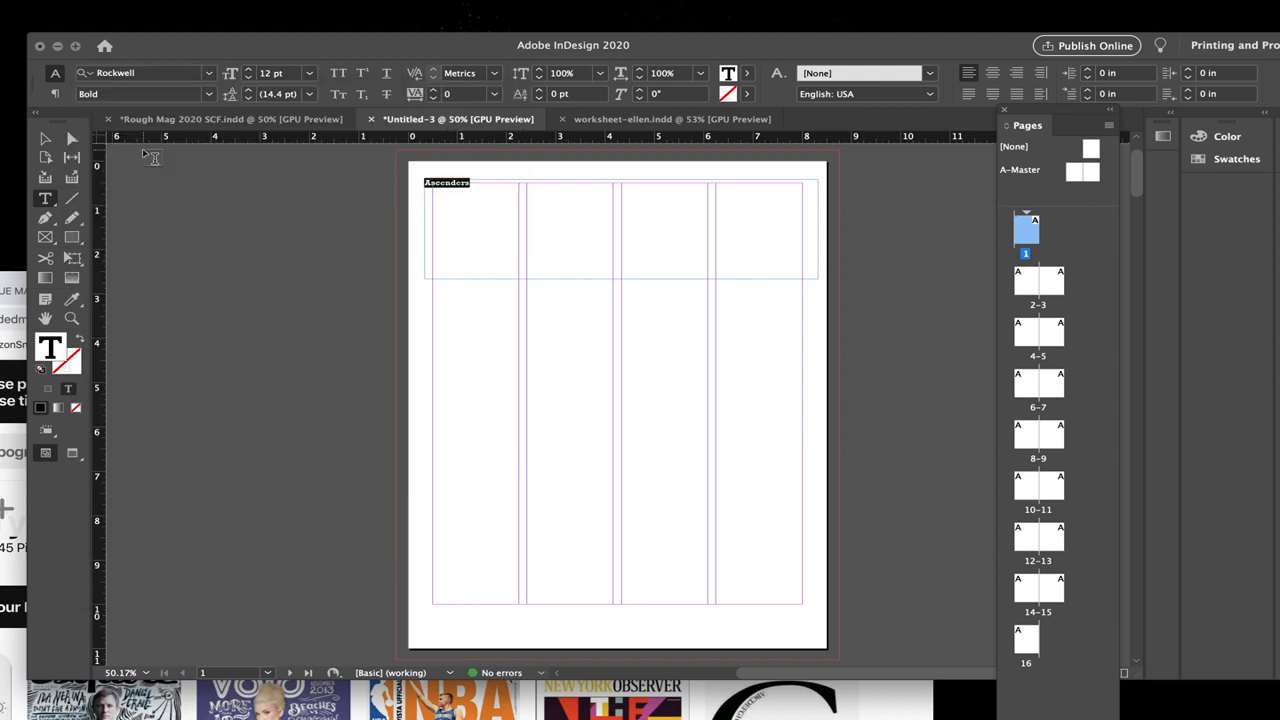
{"action": "left_click", "coordinate": [309, 73]}
{"action": "left_click", "coordinate": [289, 329]}
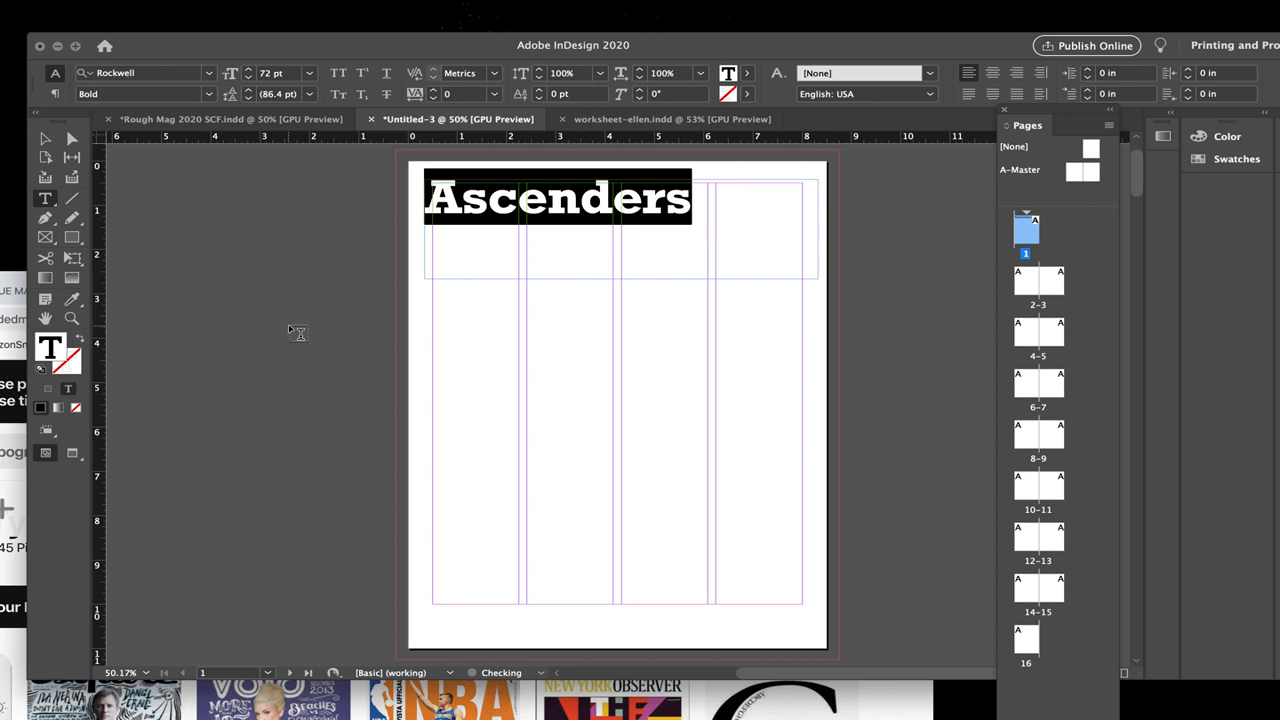
Step: Set the title's kerning to Optical and its tracking to -5
{"action": "left_click", "coordinate": [494, 75]}
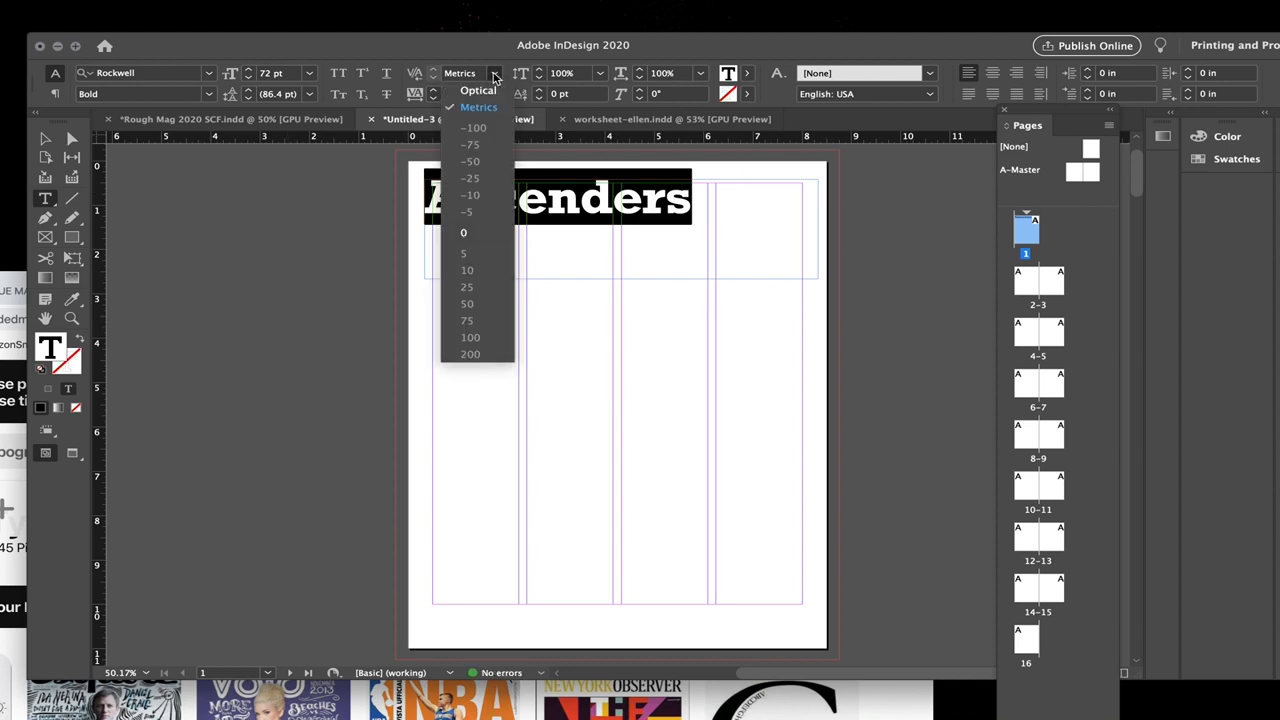
{"action": "left_click", "coordinate": [492, 91]}
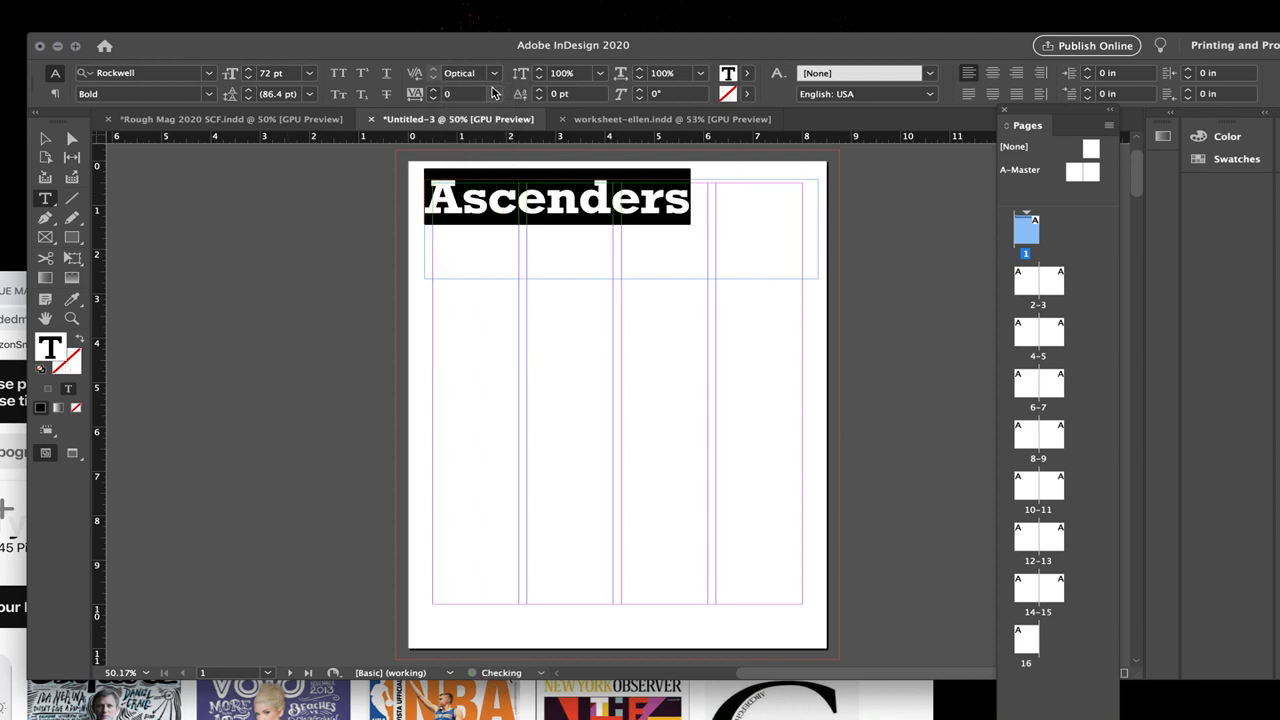
{"action": "left_click", "coordinate": [492, 93]}
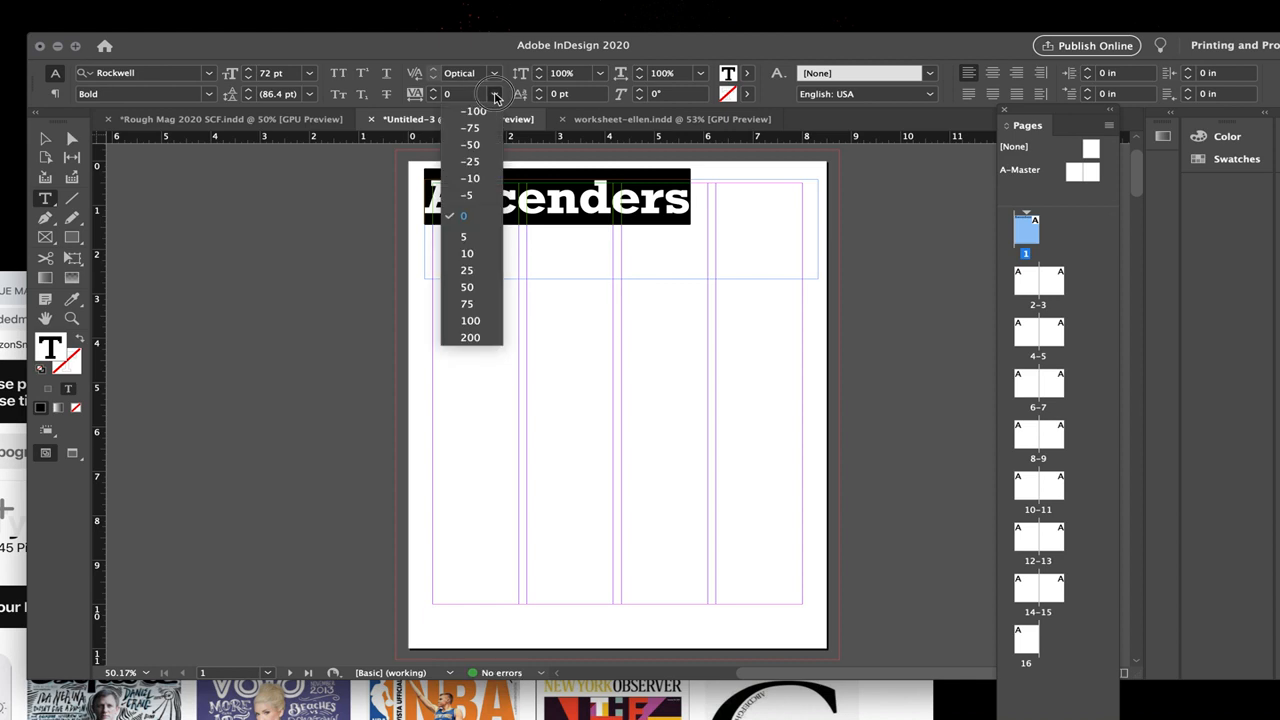
{"action": "left_click", "coordinate": [474, 196]}
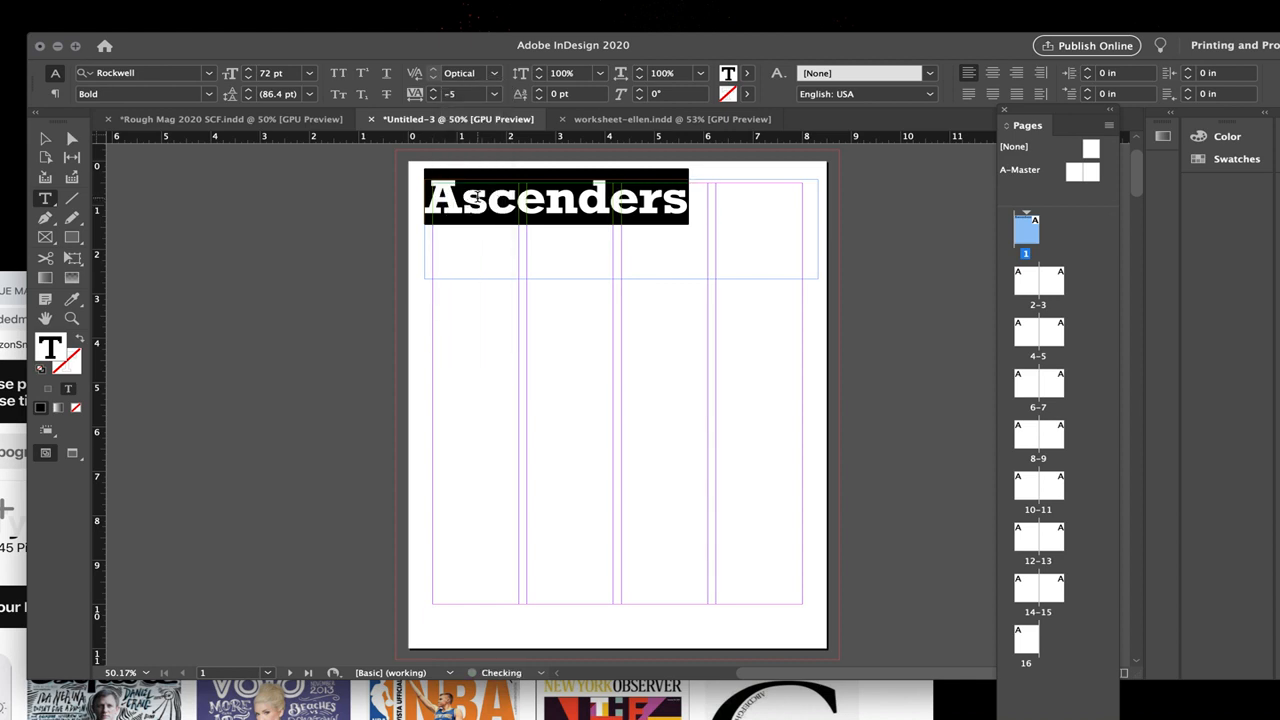
Step: Increase the title's font size in small increments until "Ascenders" spans the width between the page margins, then deselect it
{"action": "left_click", "coordinate": [250, 75]}
{"action": "left_click", "coordinate": [250, 75]}
{"action": "left_click", "coordinate": [250, 75]}
{"action": "left_click", "coordinate": [250, 75]}
{"action": "left_click", "coordinate": [250, 75]}
{"action": "left_click", "coordinate": [250, 75]}
{"action": "left_click", "coordinate": [250, 75]}
{"action": "left_click", "coordinate": [250, 75]}
{"action": "left_click", "coordinate": [250, 75]}
{"action": "left_click", "coordinate": [45, 138]}
{"action": "left_click", "coordinate": [326, 314]}
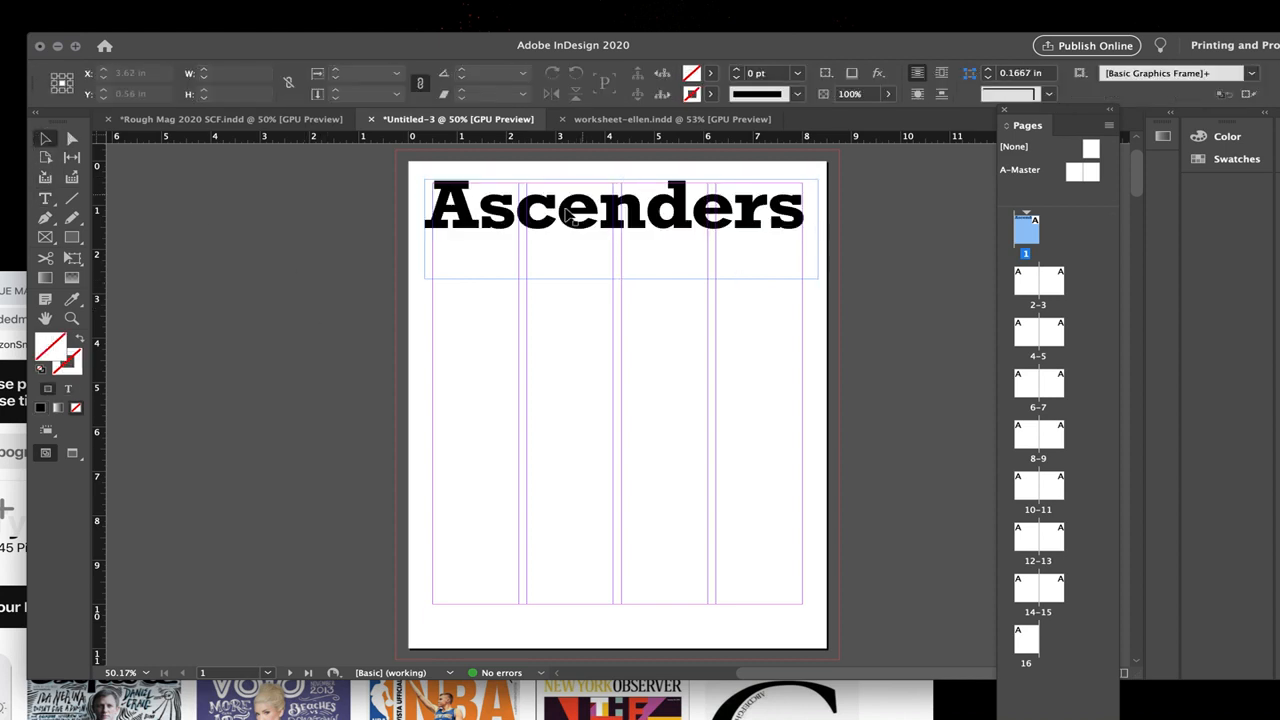
Step: Nudge the title frame slightly to the right and shorten its height to just below the lettering
{"action": "left_click", "coordinate": [452, 227]}
{"action": "key", "text": "Right"}
{"action": "key", "text": "Right"}
{"action": "key", "text": "Right"}
{"action": "key", "text": "Right"}
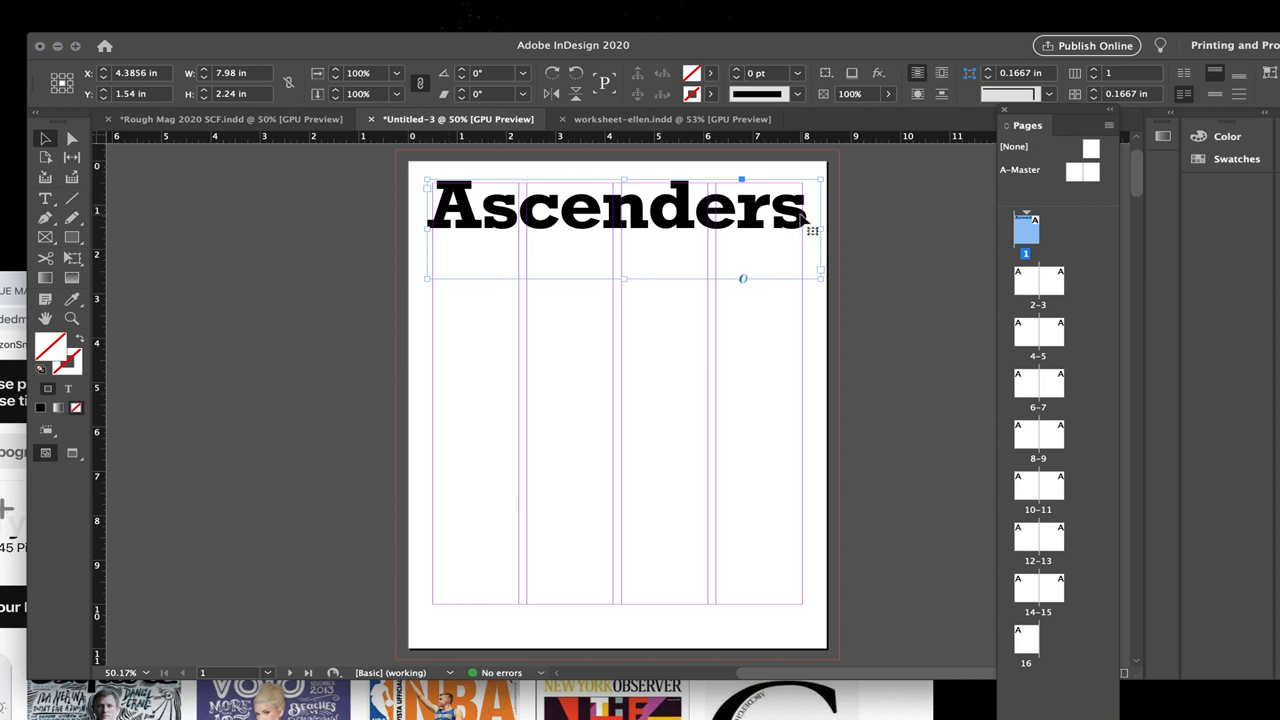
{"action": "left_click_drag", "start_coordinate": [627, 278], "coordinate": [626, 237]}
{"action": "left_click", "coordinate": [540, 306]}
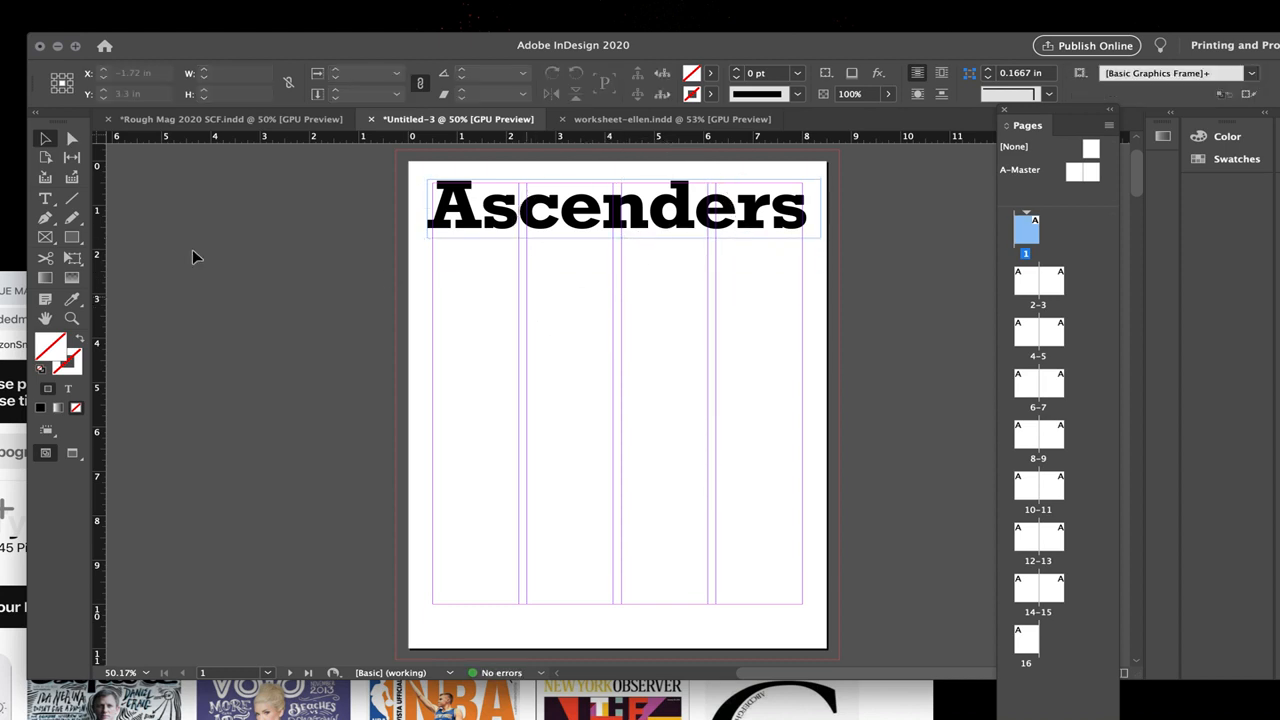
Step: Add a narrow text frame below the title on page 1 containing the author's full name and, on a second line, "April 22 2020"
{"action": "left_click", "coordinate": [45, 198]}
{"action": "left_click_drag", "start_coordinate": [458, 318], "coordinate": [611, 327]}
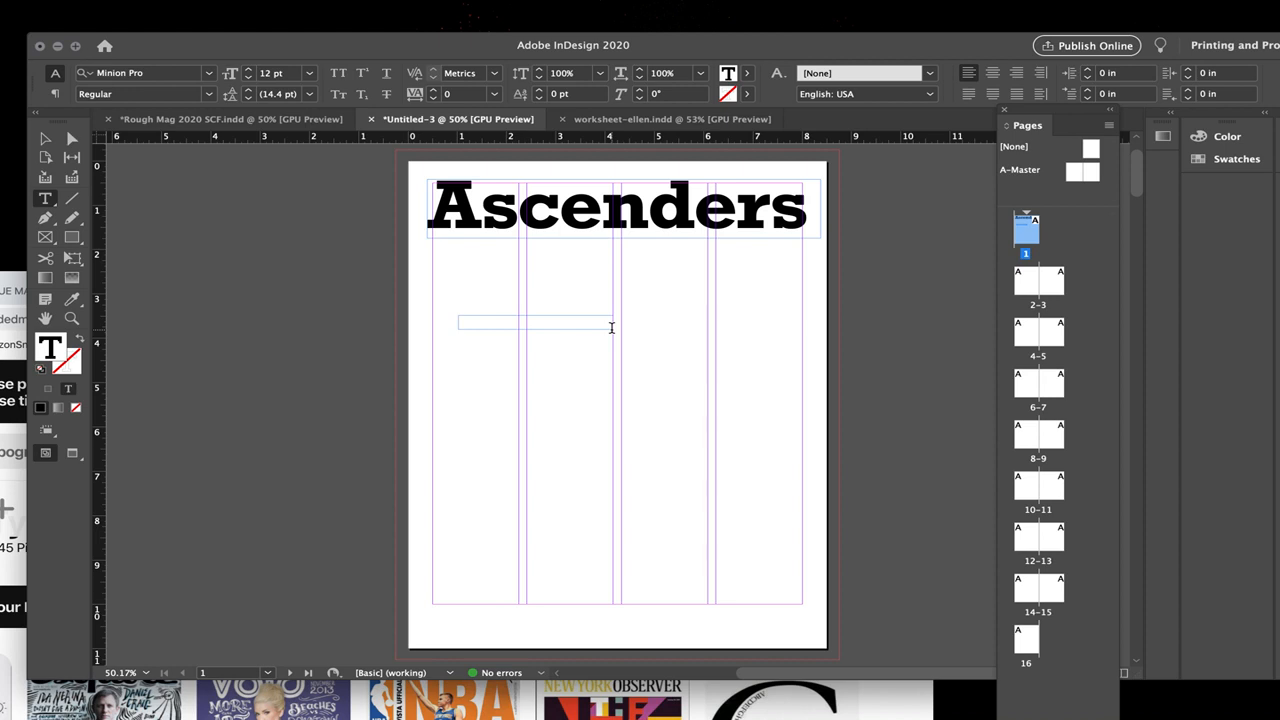
{"action": "type", "text": "elle"}
{"action": "left_click", "coordinate": [463, 318]}
{"action": "key", "text": "BackSpace"}
{"action": "type", "text": "Ellen Millar"}
{"action": "left_click", "coordinate": [505, 321]}
{"action": "key", "text": "Return"}
Step: Enlarge the name-and-date text frame to about 3.3 × 1.7 in so both lines fit
{"action": "key", "text": "super+a"}
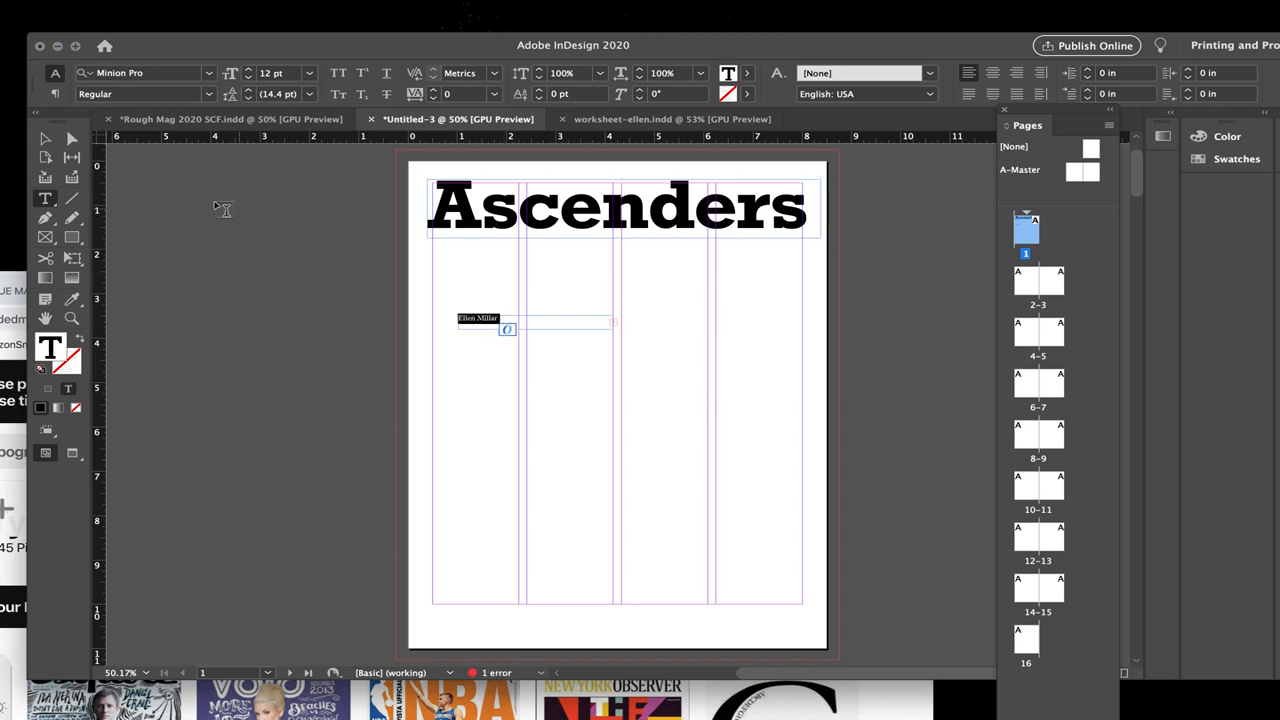
{"action": "left_click", "coordinate": [46, 139]}
{"action": "left_click_drag", "start_coordinate": [614, 330], "coordinate": [622, 390]}
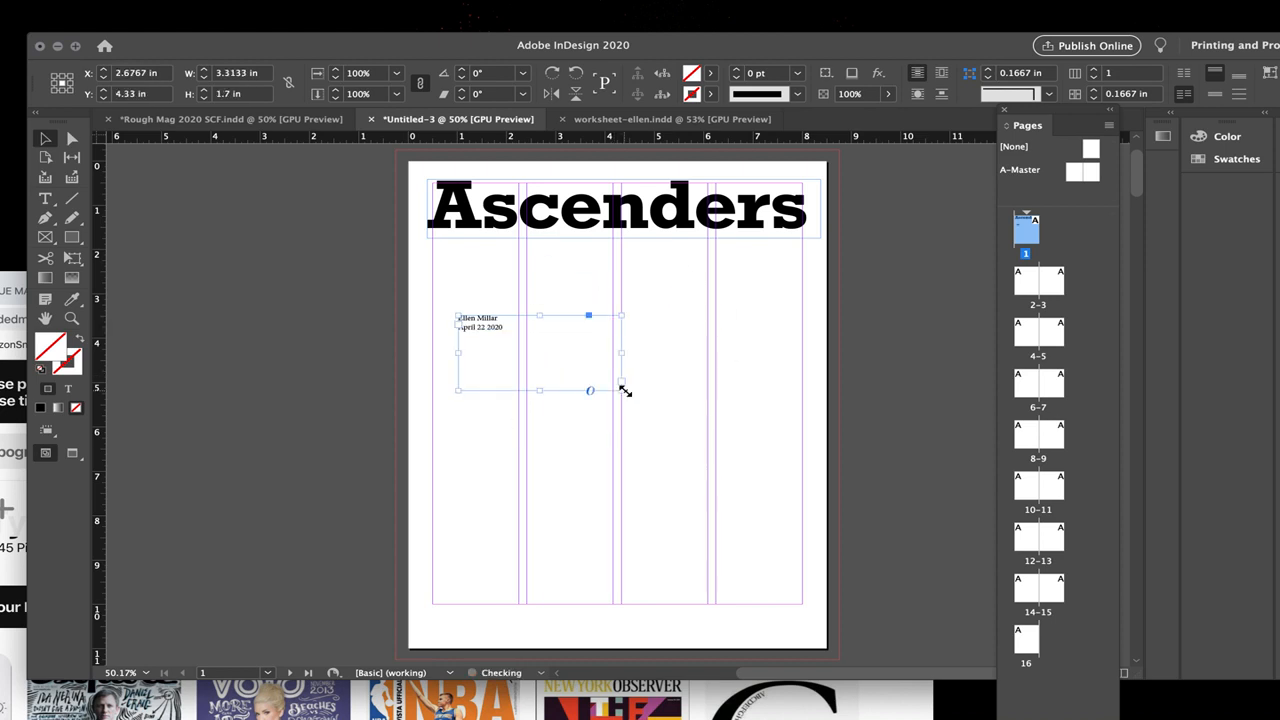
Step: Set the name-and-date text in Rockwell Regular at 11 pt and move its frame over the upper right end of the "Ascenders" title
{"action": "left_click", "coordinate": [45, 199]}
{"action": "left_click", "coordinate": [470, 322]}
{"action": "key", "text": "super+a"}
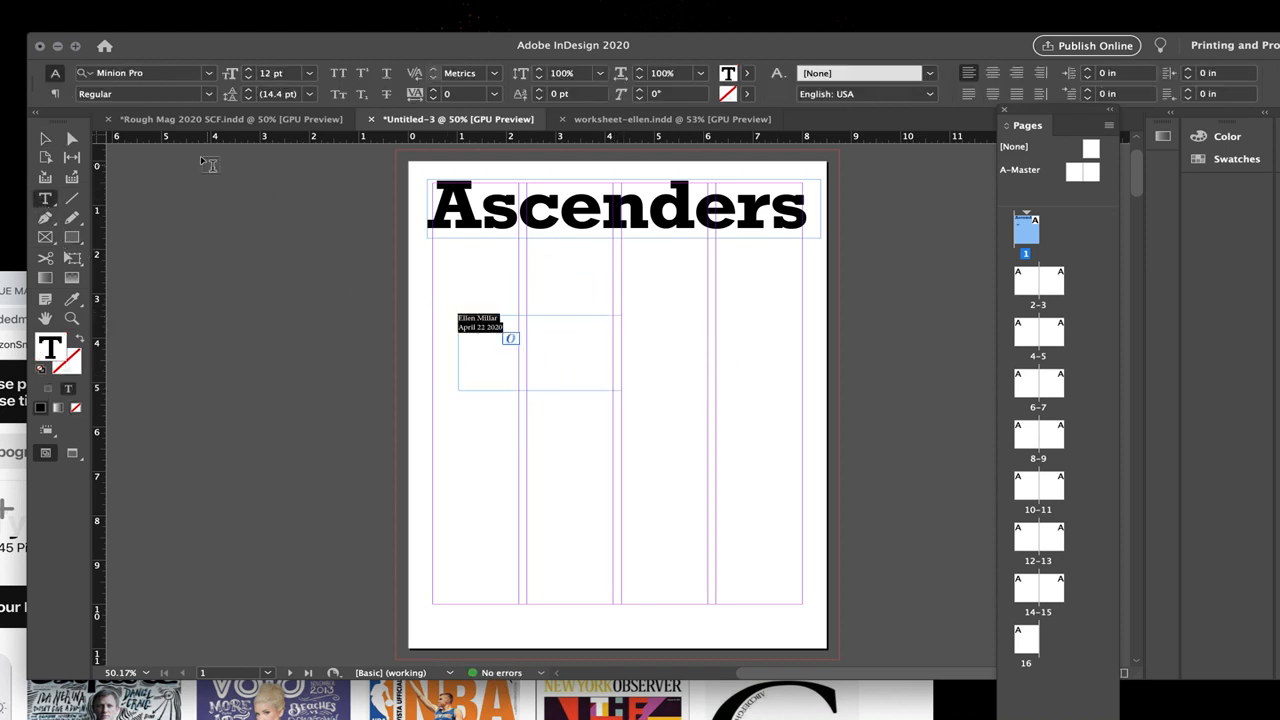
{"action": "left_click", "coordinate": [80, 76]}
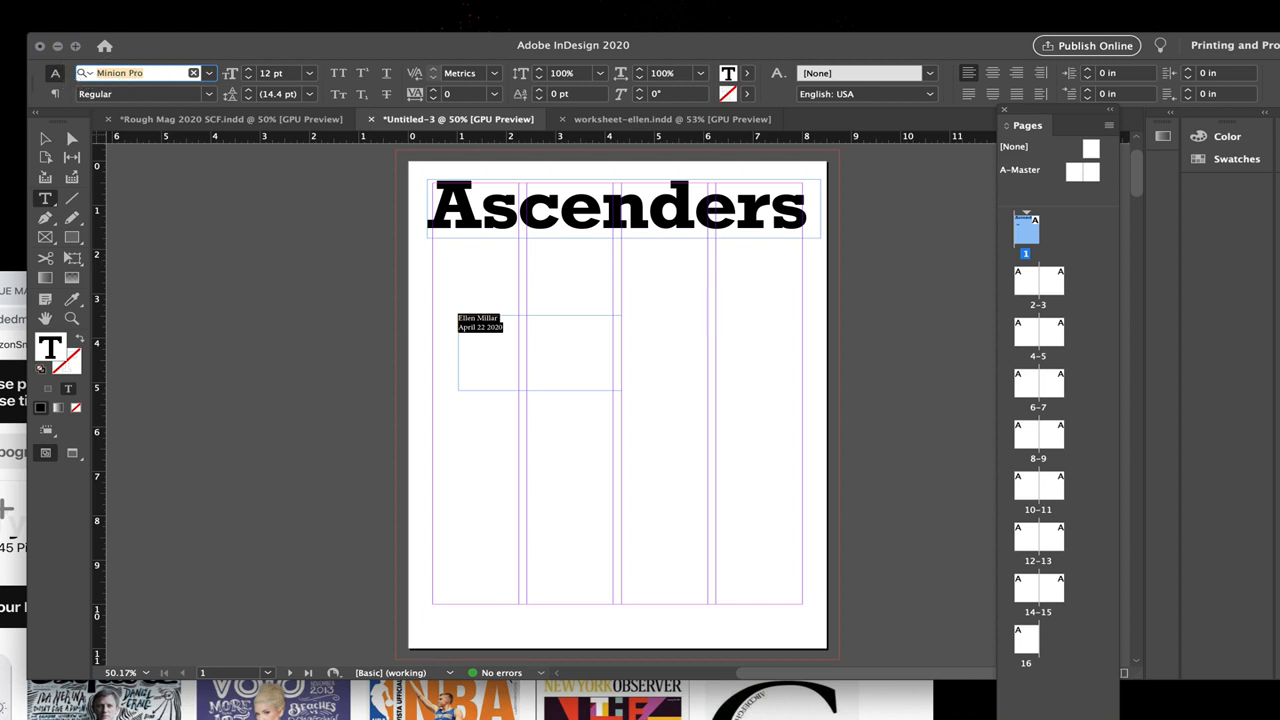
{"action": "type", "text": "rock"}
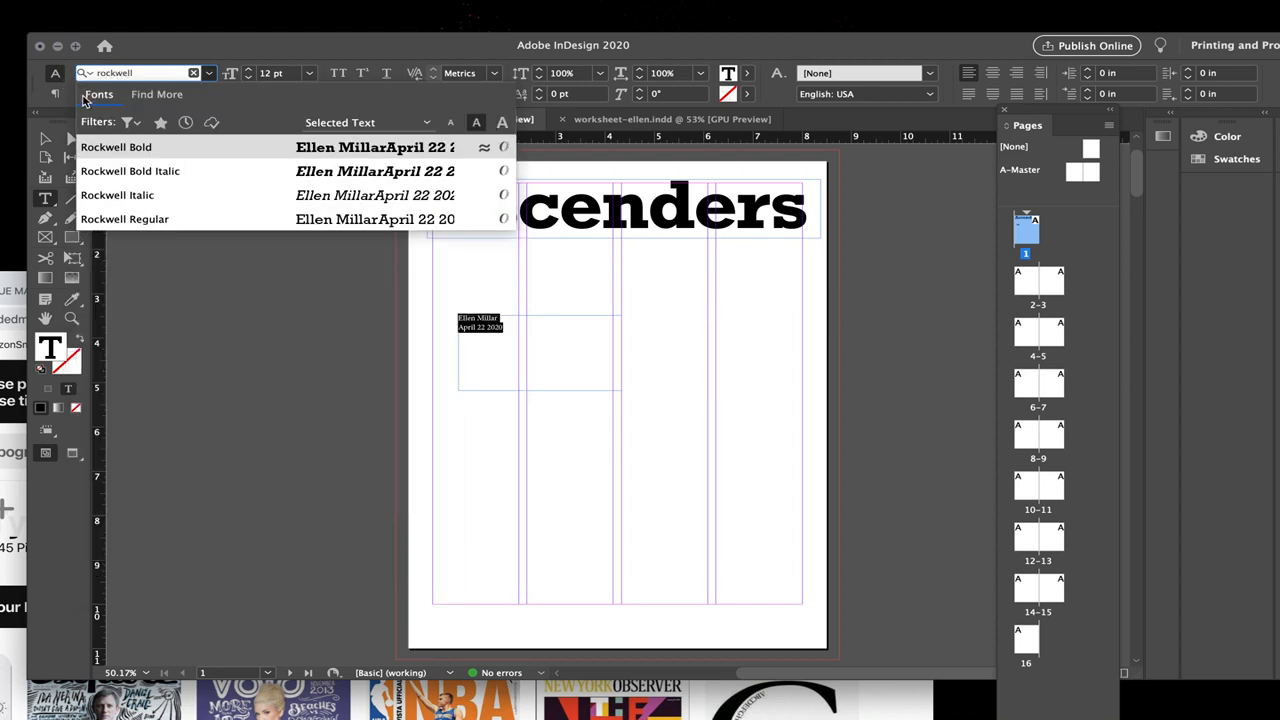
{"action": "type", "text": "well"}
{"action": "left_click", "coordinate": [140, 219]}
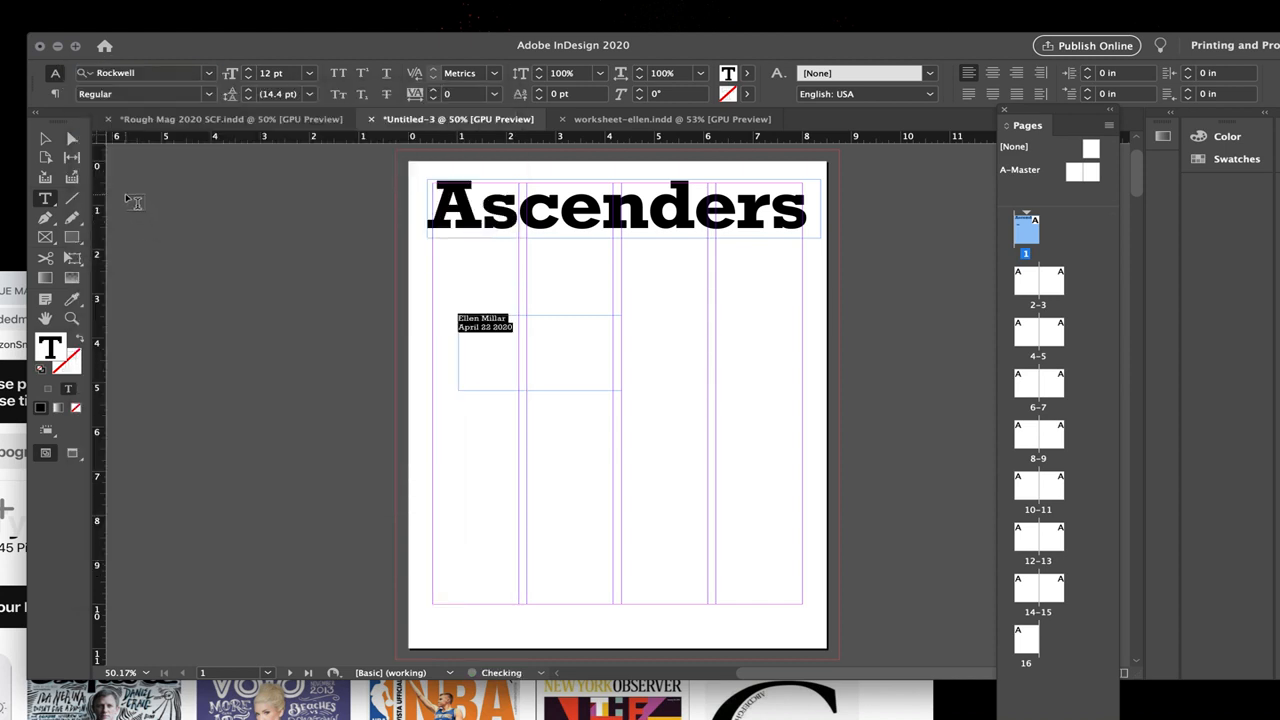
{"action": "left_click", "coordinate": [45, 139]}
{"action": "left_click_drag", "start_coordinate": [507, 327], "coordinate": [745, 195]}
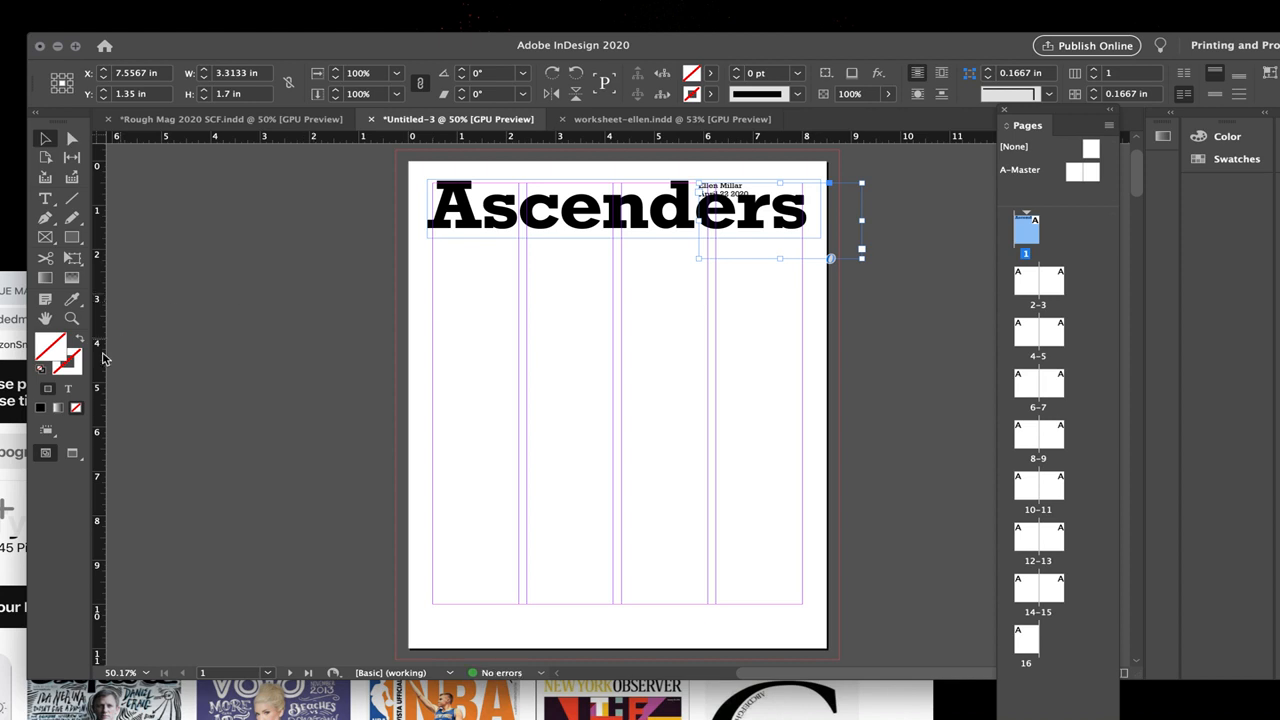
Step: Join the date onto the same line as the author's name in the byline
{"action": "left_click", "coordinate": [71, 318]}
{"action": "left_click", "coordinate": [750, 173]}
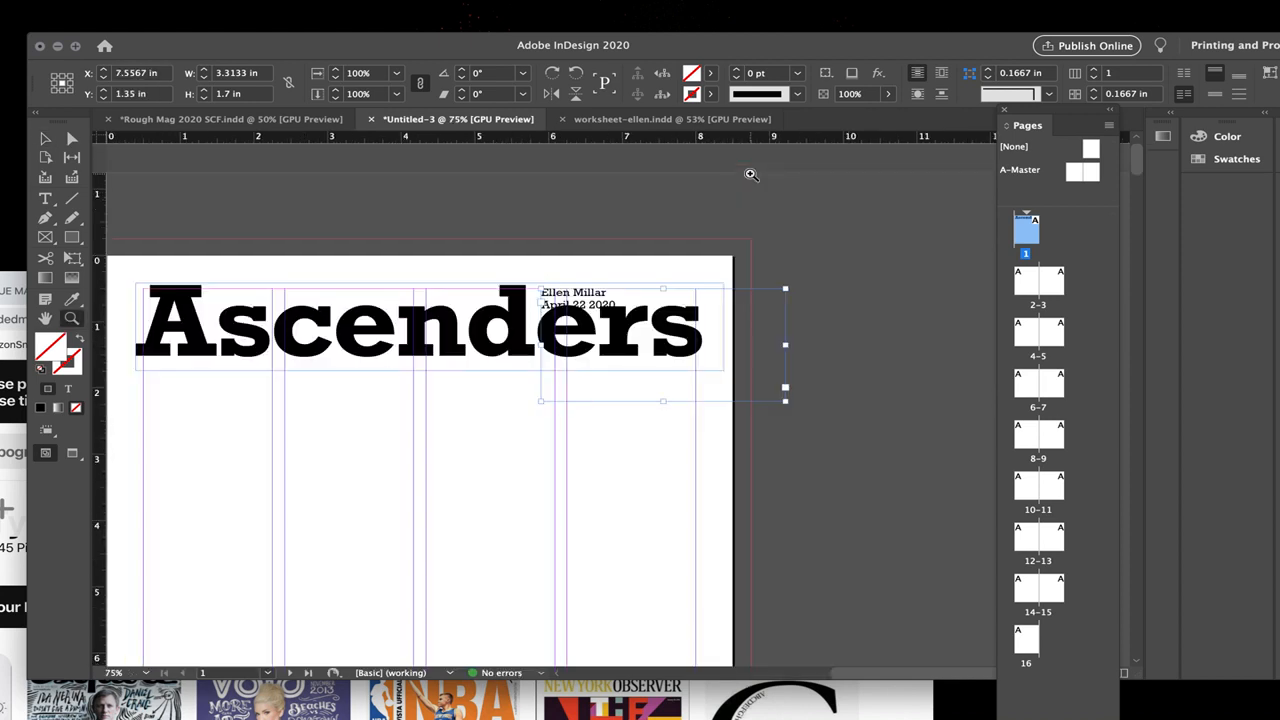
{"action": "left_click", "coordinate": [645, 360]}
{"action": "left_click", "coordinate": [648, 362]}
{"action": "left_click", "coordinate": [45, 198]}
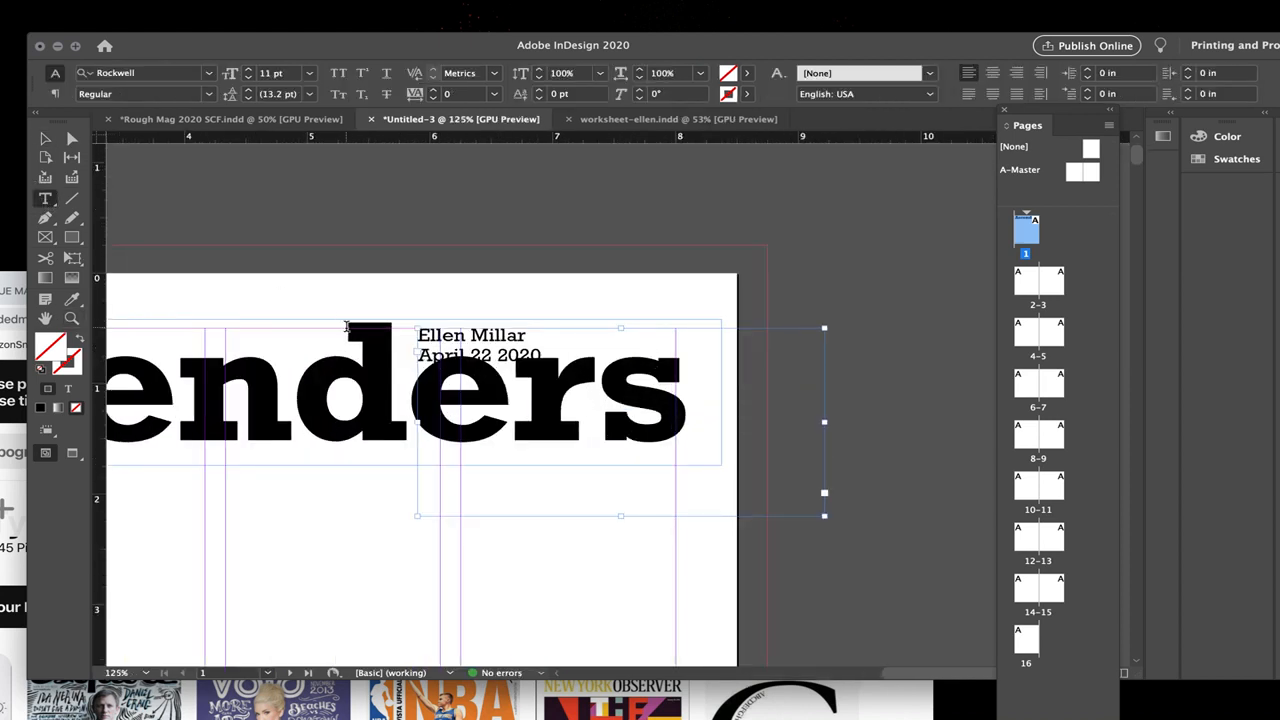
{"action": "left_click", "coordinate": [419, 355]}
{"action": "key", "text": "BackSpace"}
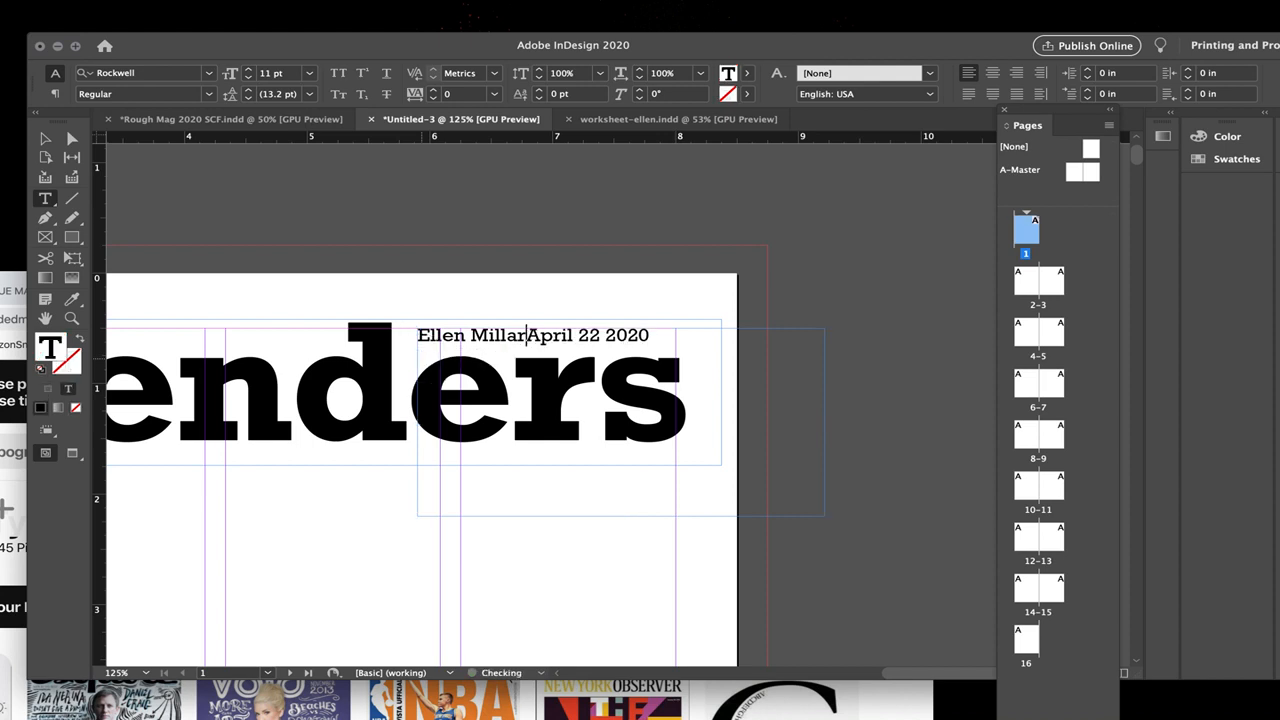
Step: Try an asterisk and a bullet as the separator between the name and the date
{"action": "type", "text": "*"}
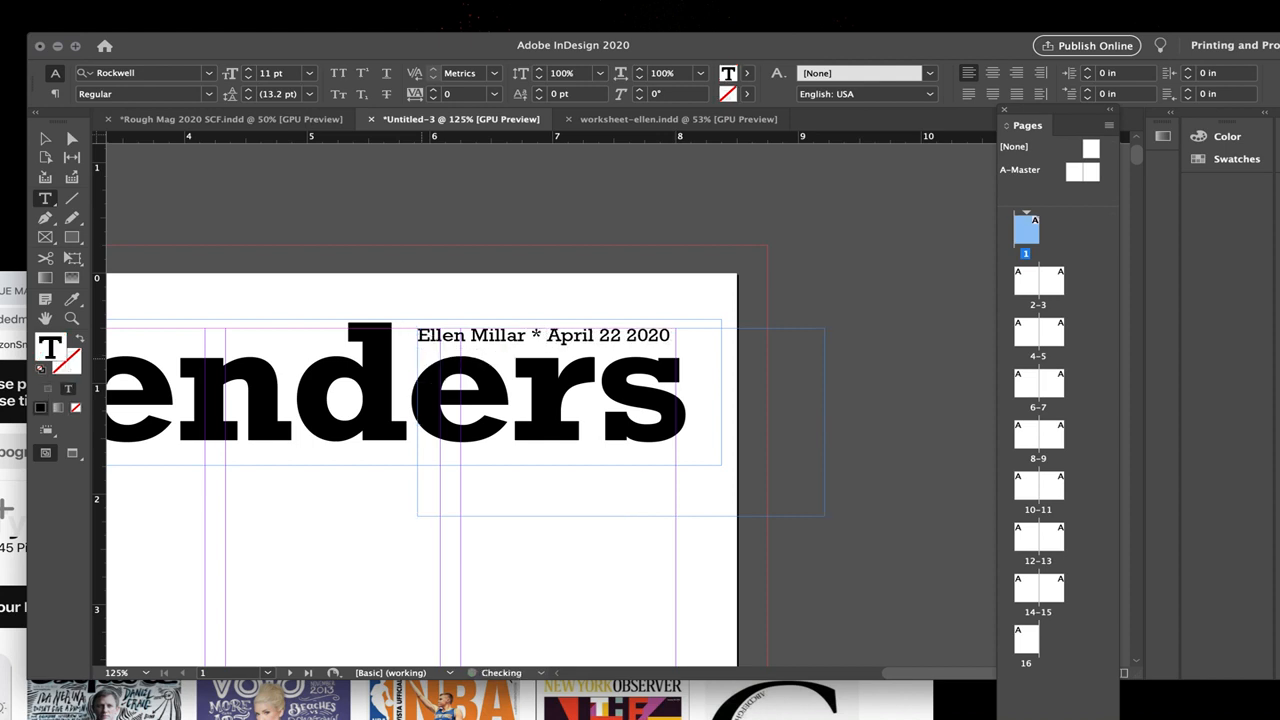
{"action": "key", "text": "BackSpace"}
{"action": "key", "text": "BackSpace"}
{"action": "type", "text": "•"}
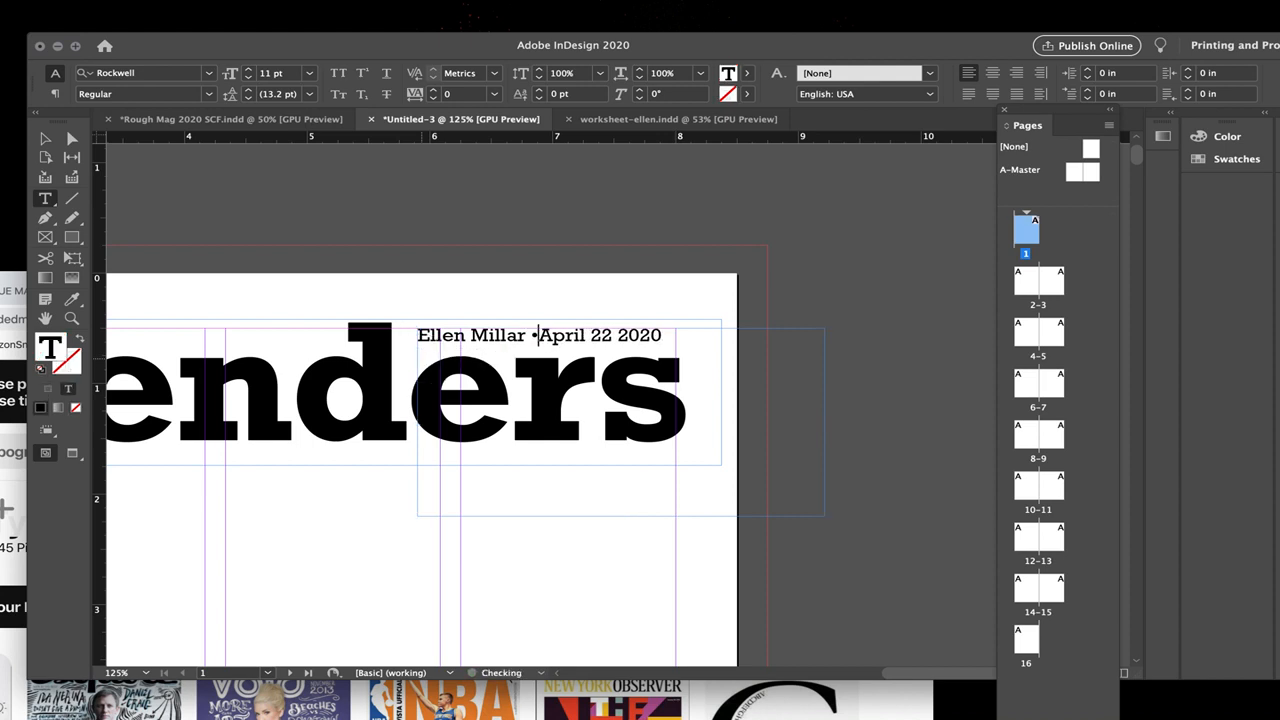
{"action": "key", "text": "BackSpace"}
{"action": "key", "text": "BackSpace"}
{"action": "key", "text": "BackSpace"}
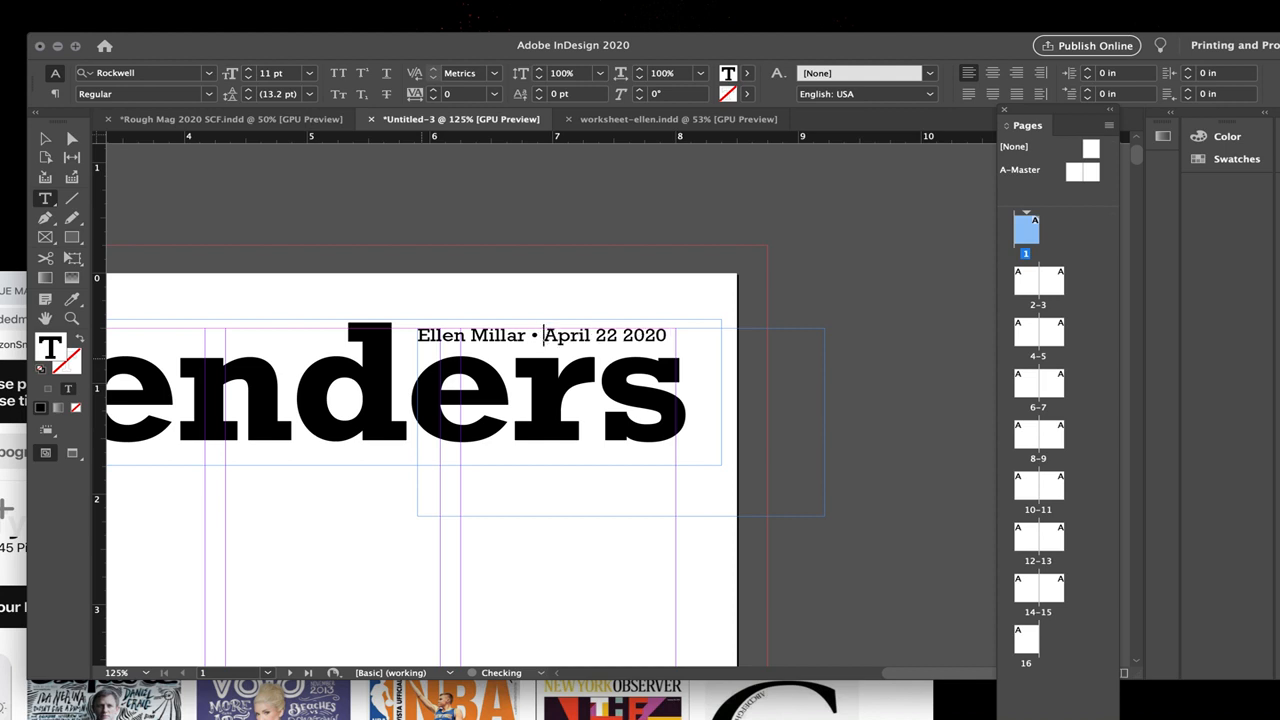
Step: Separate the name and the date in the byline with a vertical bar and spaces around it
{"action": "type", "text": "\\"}
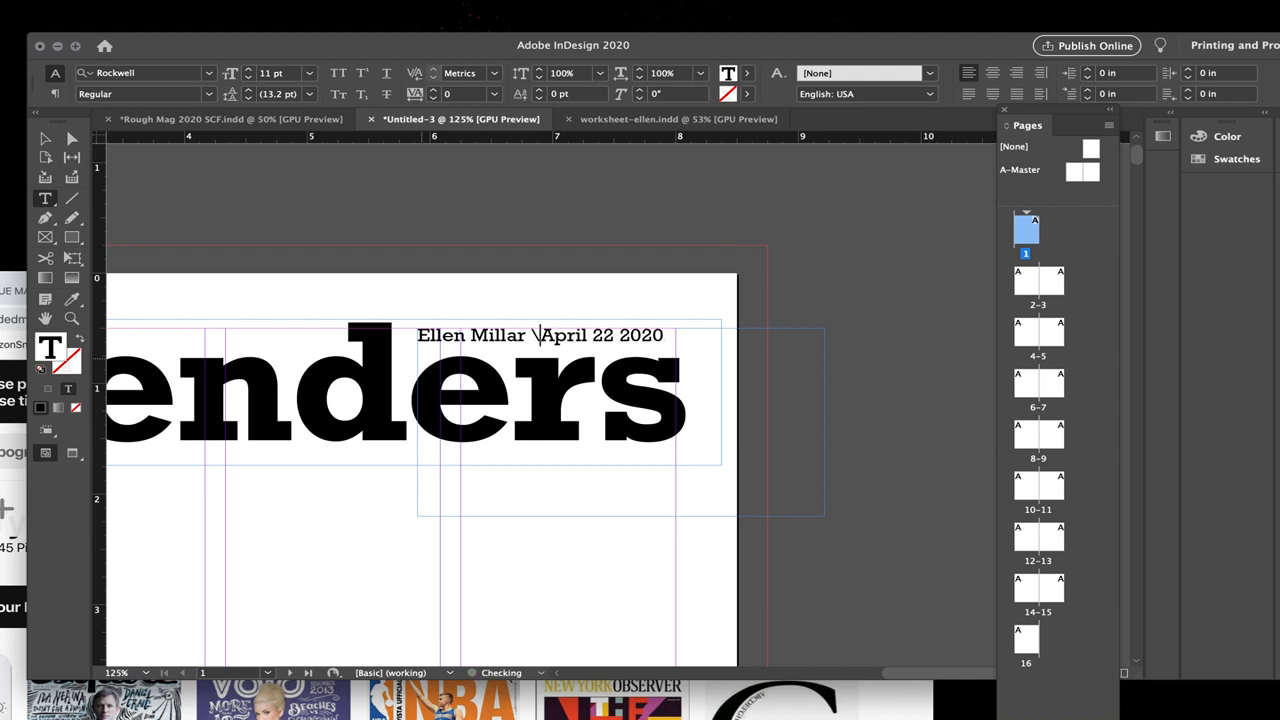
{"action": "key", "text": "BackSpace"}
{"action": "type", "text": "|"}
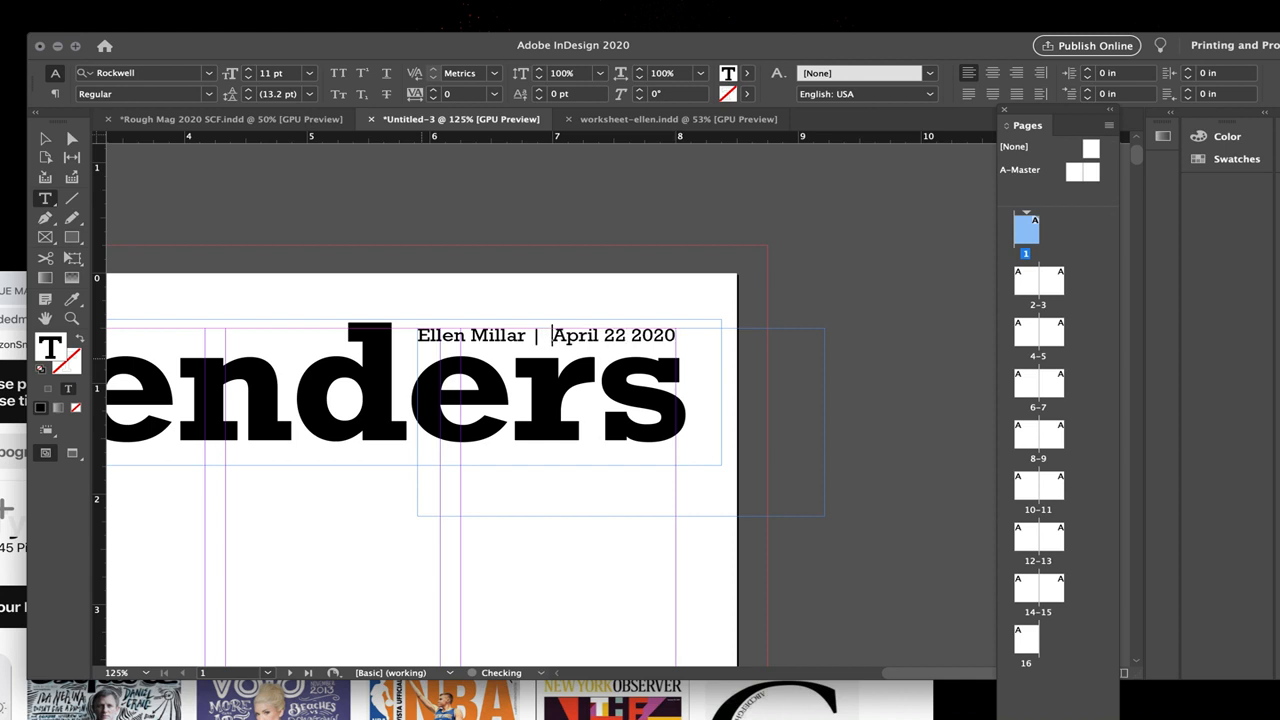
Step: Nudge the byline frame slightly up and right, shrink it to about 2.17 × 0.25 in around its text, and deselect it
{"action": "left_click", "coordinate": [45, 138]}
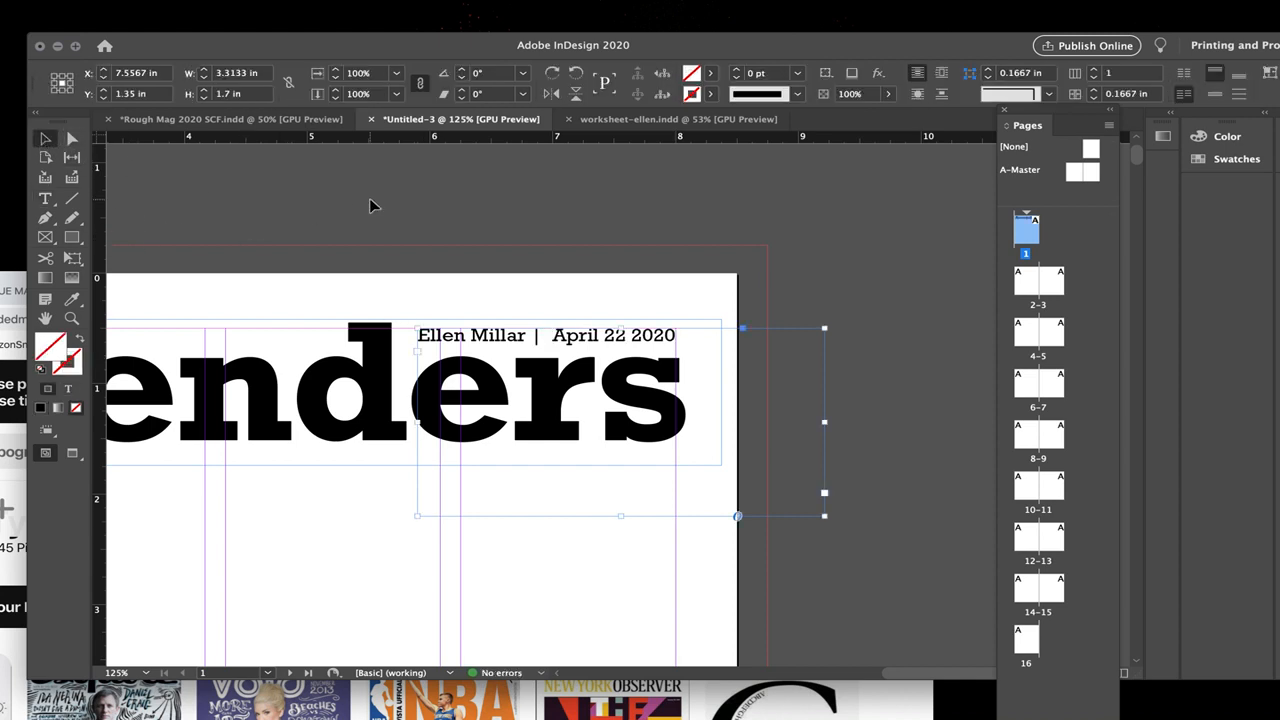
{"action": "key", "text": "Up"}
{"action": "key", "text": "Up"}
{"action": "key", "text": "Up"}
{"action": "key", "text": "Up"}
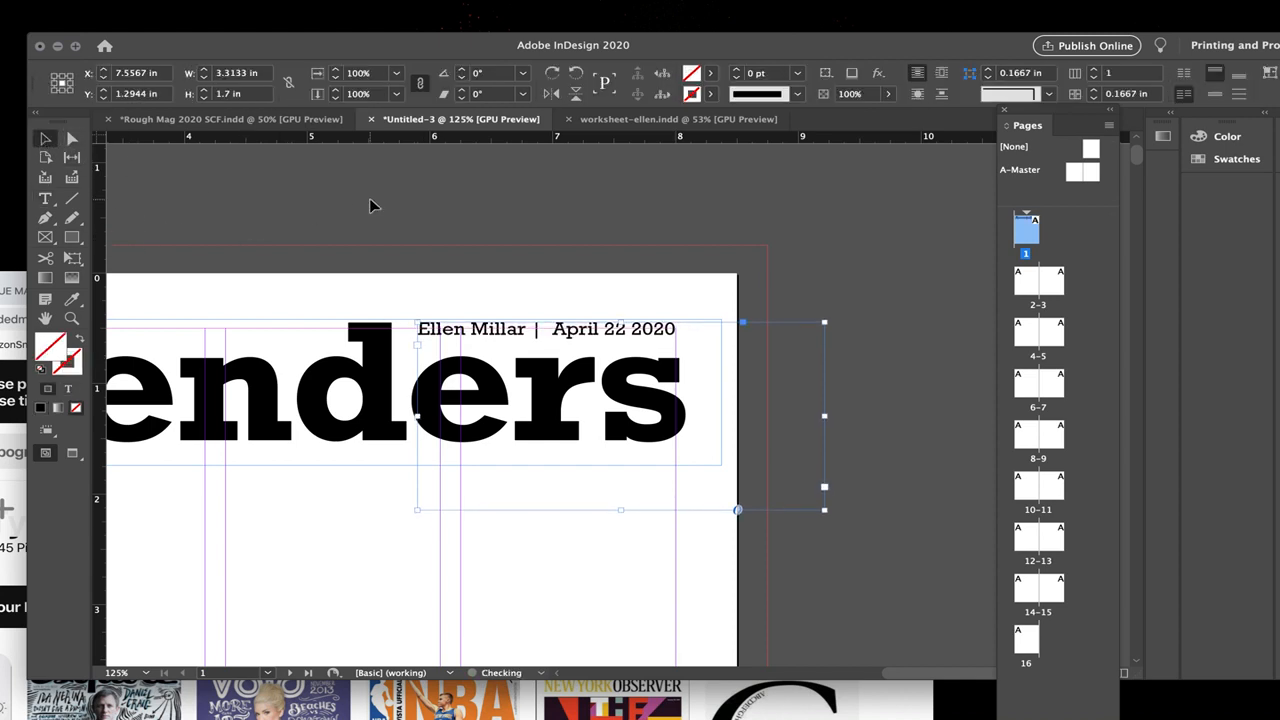
{"action": "key", "text": "Down"}
{"action": "key", "text": "Down"}
{"action": "key", "text": "Right"}
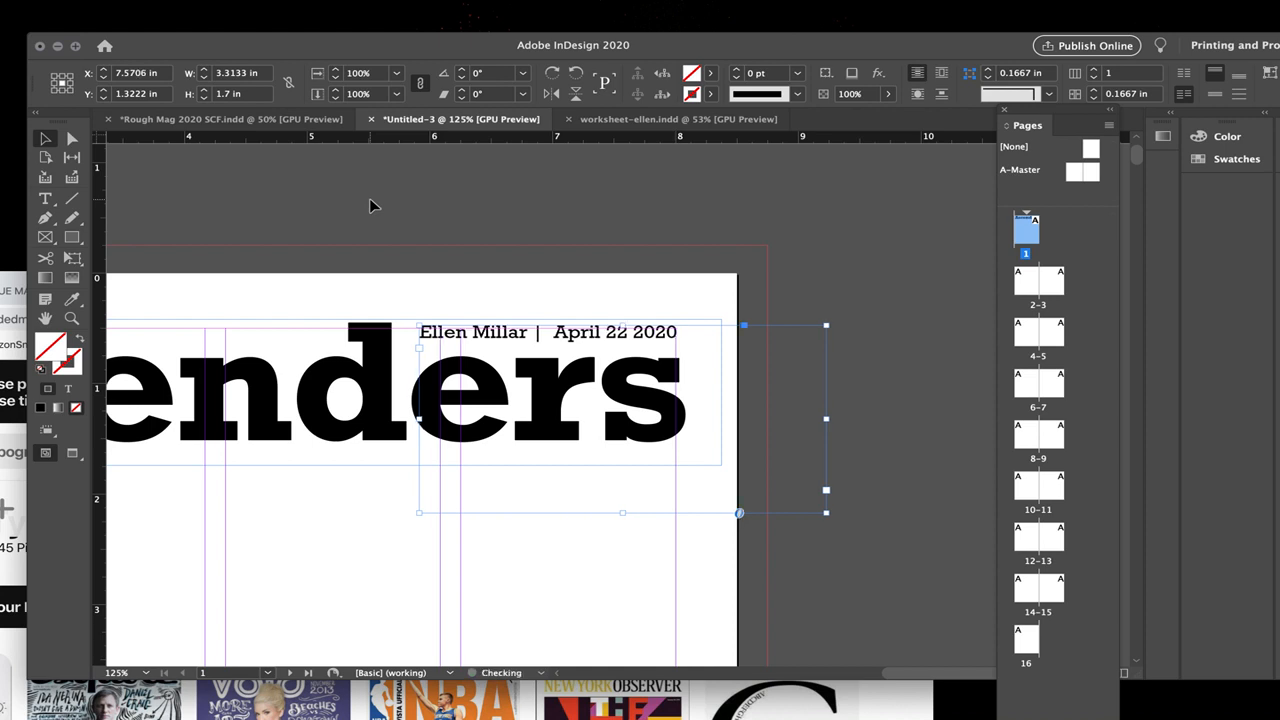
{"action": "left_click_drag", "start_coordinate": [826, 513], "coordinate": [686, 350]}
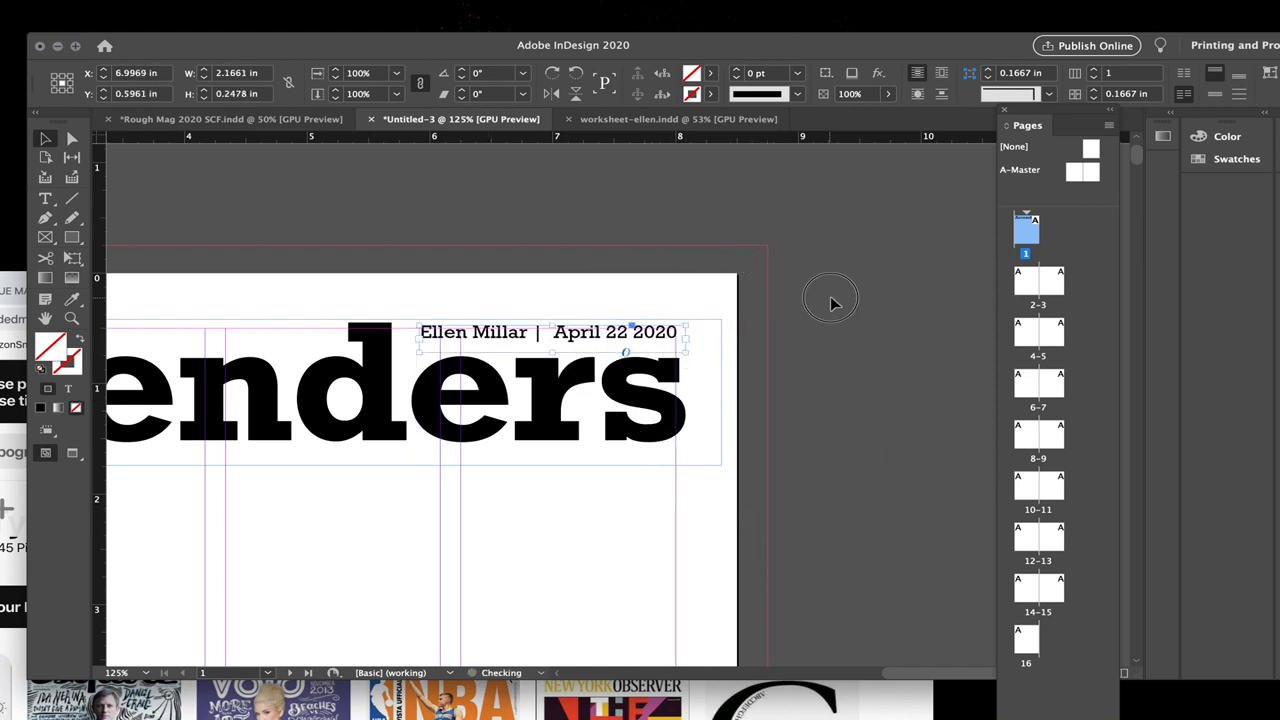
{"action": "left_click", "coordinate": [830, 296]}
Step: Draw an unfilled rectangle from below the title to the page bottom and extend its left edge to the bleed, about 8.75 × 9.26 in
{"action": "key", "text": "super+0"}
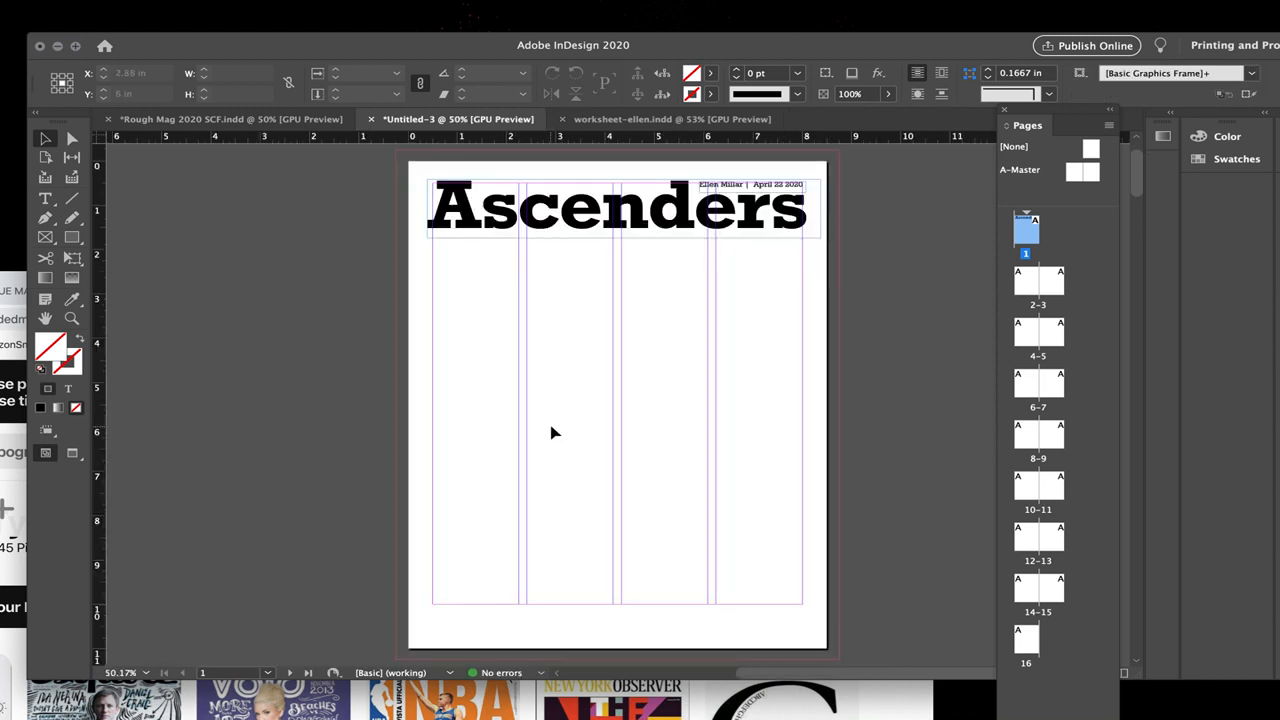
{"action": "scroll", "coordinate": [550, 432], "scroll_direction": "right", "scroll_amount": 3}
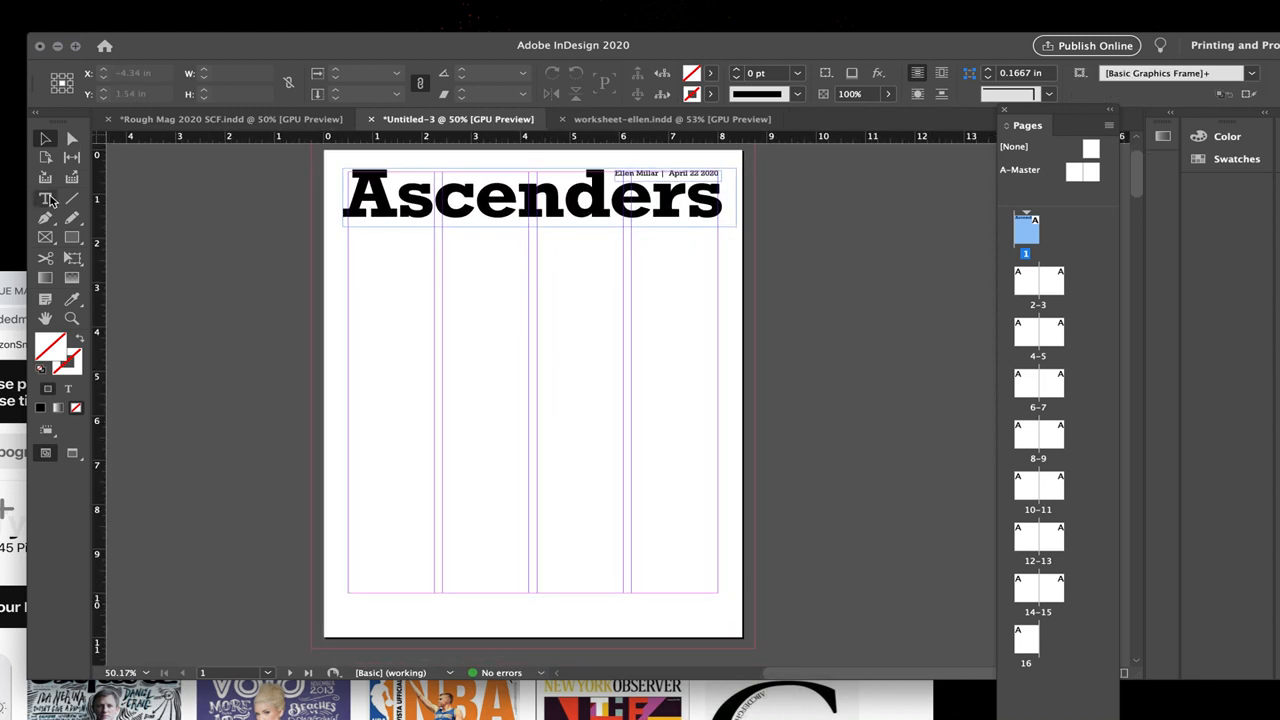
{"action": "left_click", "coordinate": [71, 240]}
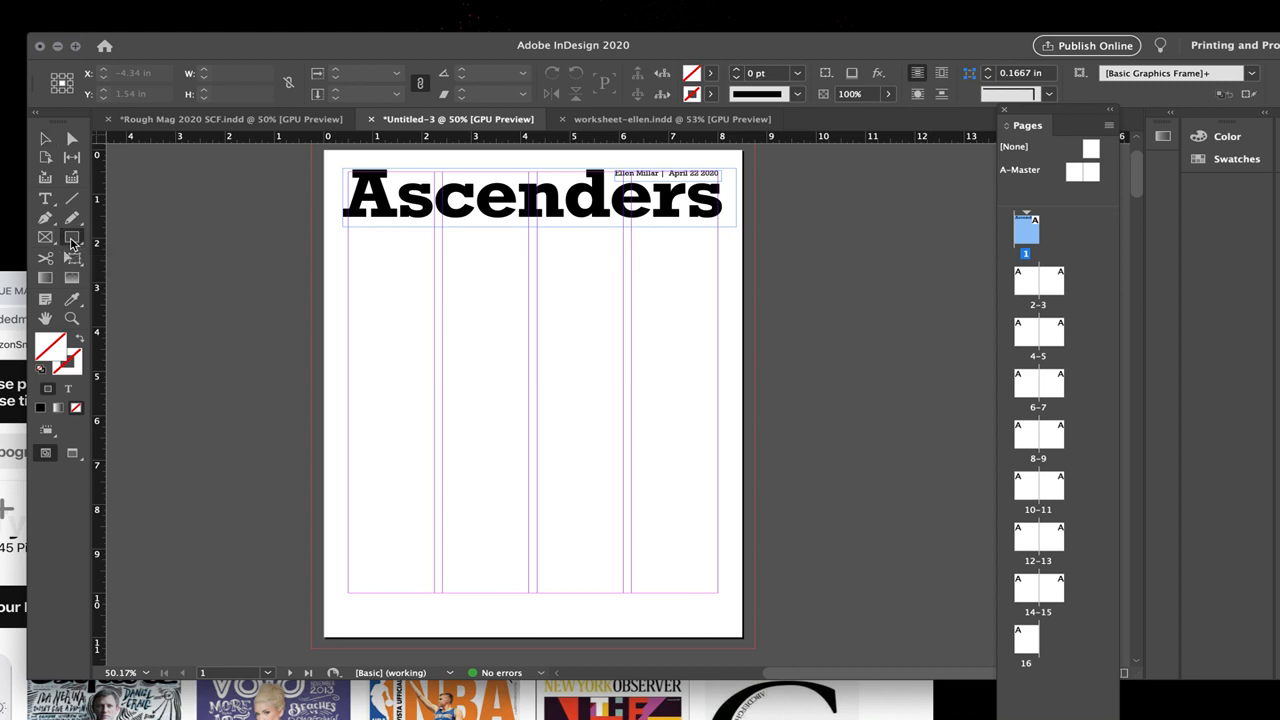
{"action": "left_click_drag", "start_coordinate": [350, 229], "coordinate": [748, 645]}
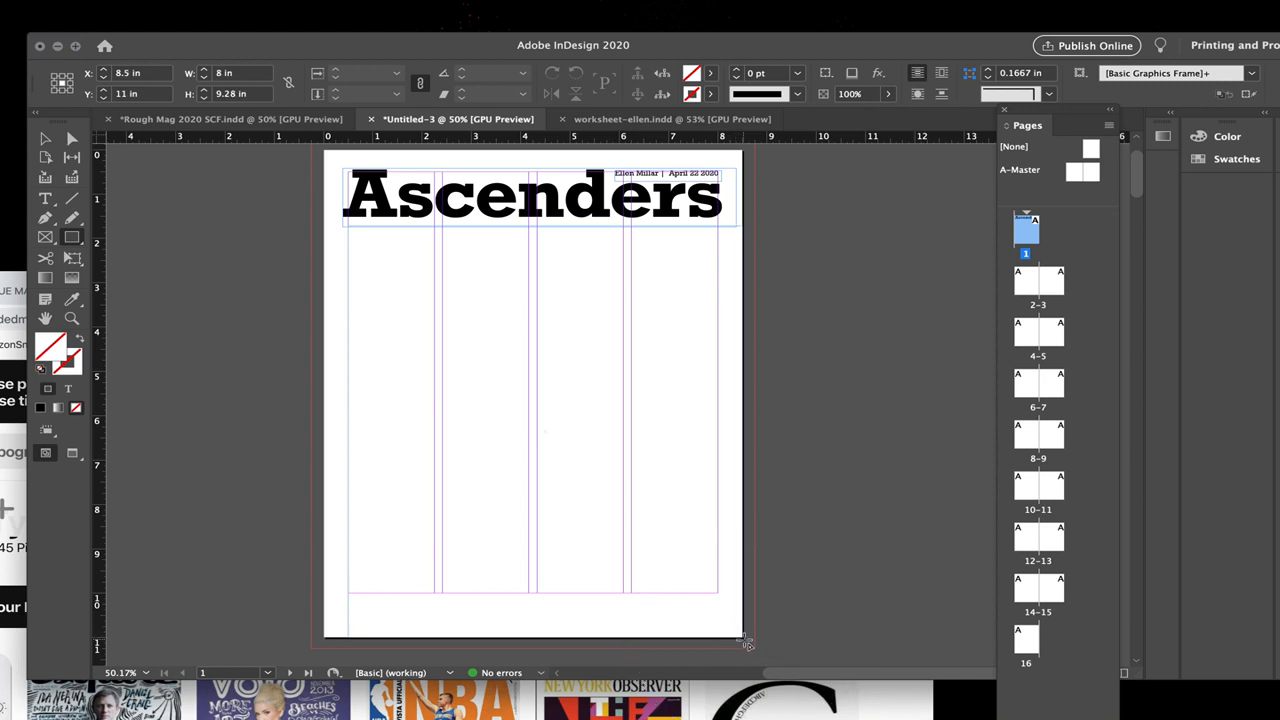
{"action": "left_click", "coordinate": [45, 138]}
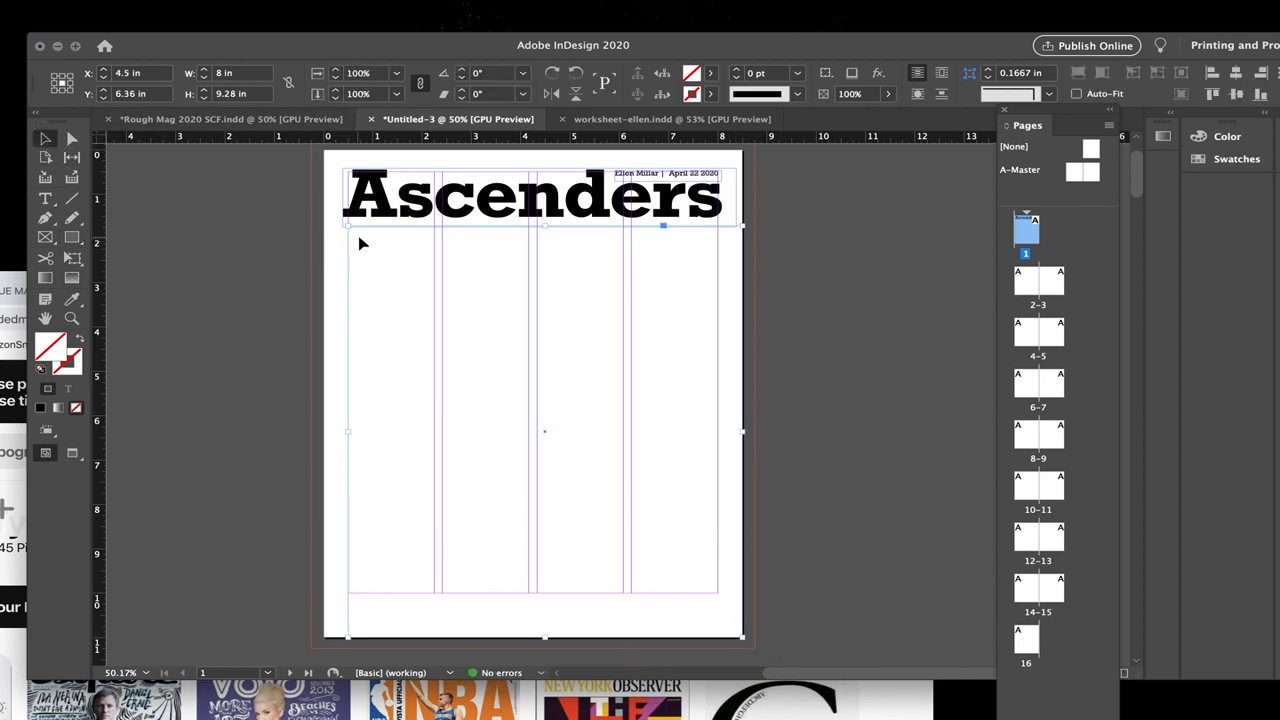
{"action": "left_click_drag", "start_coordinate": [347, 229], "coordinate": [311, 227]}
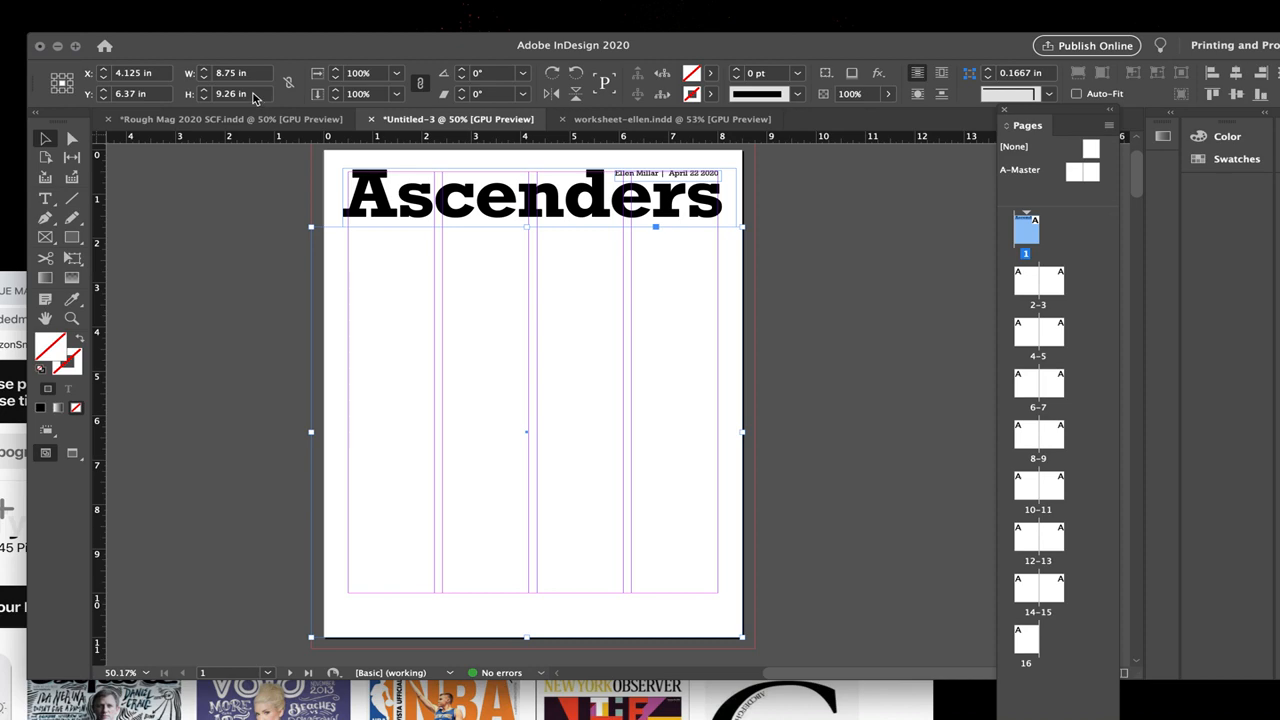
Step: Switch to Finder, place SCOUT BW.ai from the UNIT 5 FINAL _eBook folder into the rectangle on page 1, and return to InDesign
{"action": "left_click_drag", "start_coordinate": [899, 52], "coordinate": [808, 15]}
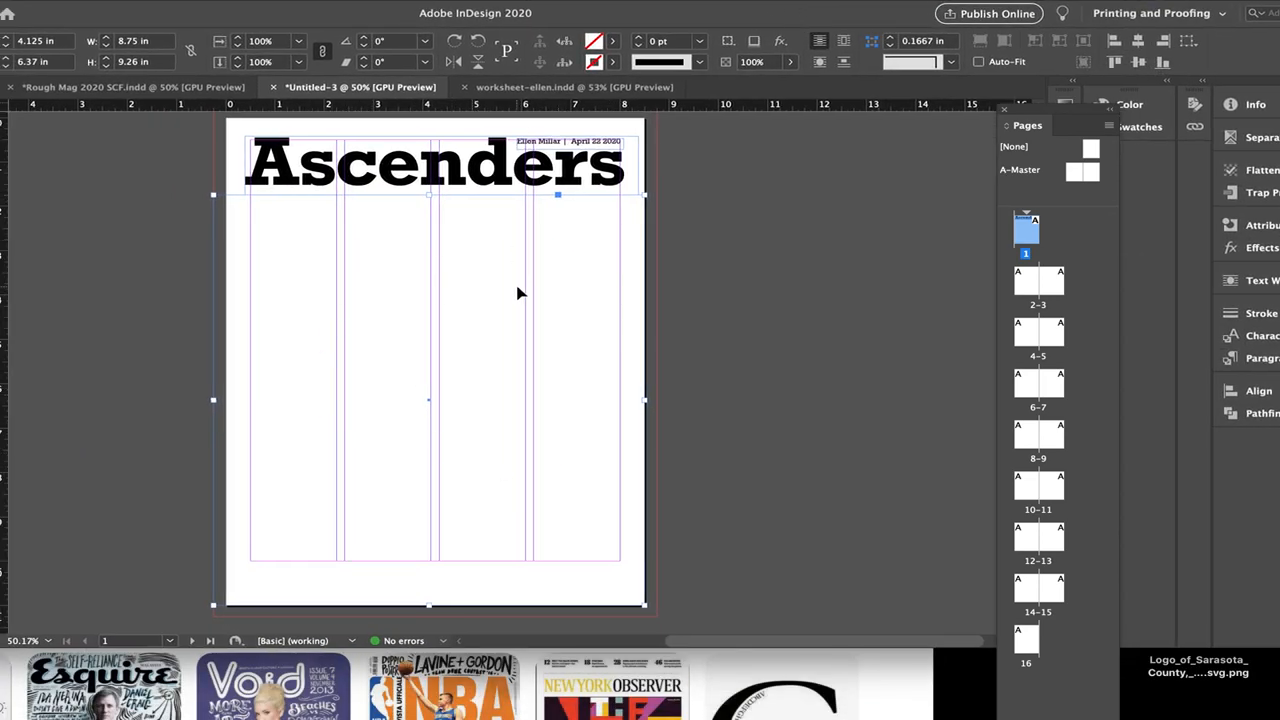
{"action": "left_click_drag", "start_coordinate": [882, 24], "coordinate": [790, 197]}
{"action": "left_click_drag", "start_coordinate": [748, 65], "coordinate": [1055, 30]}
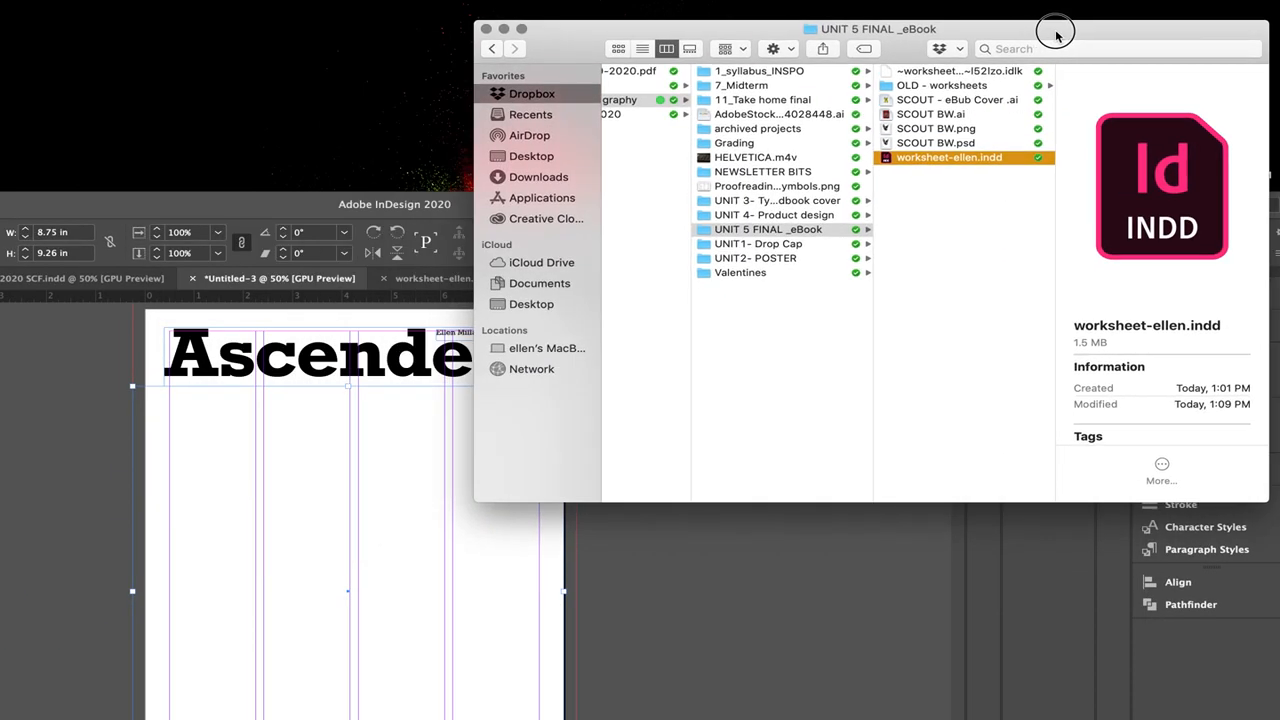
{"action": "left_click", "coordinate": [988, 115]}
{"action": "left_click_drag", "start_coordinate": [896, 116], "coordinate": [337, 562]}
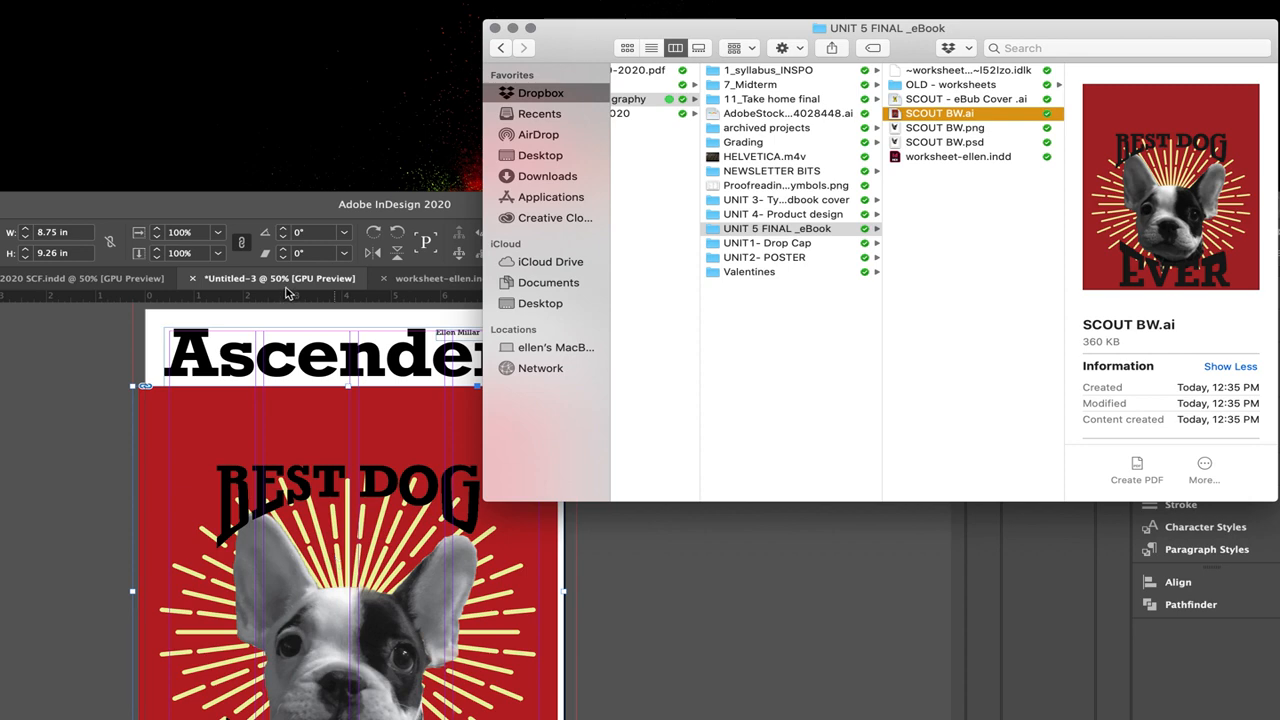
{"action": "left_click", "coordinate": [279, 204]}
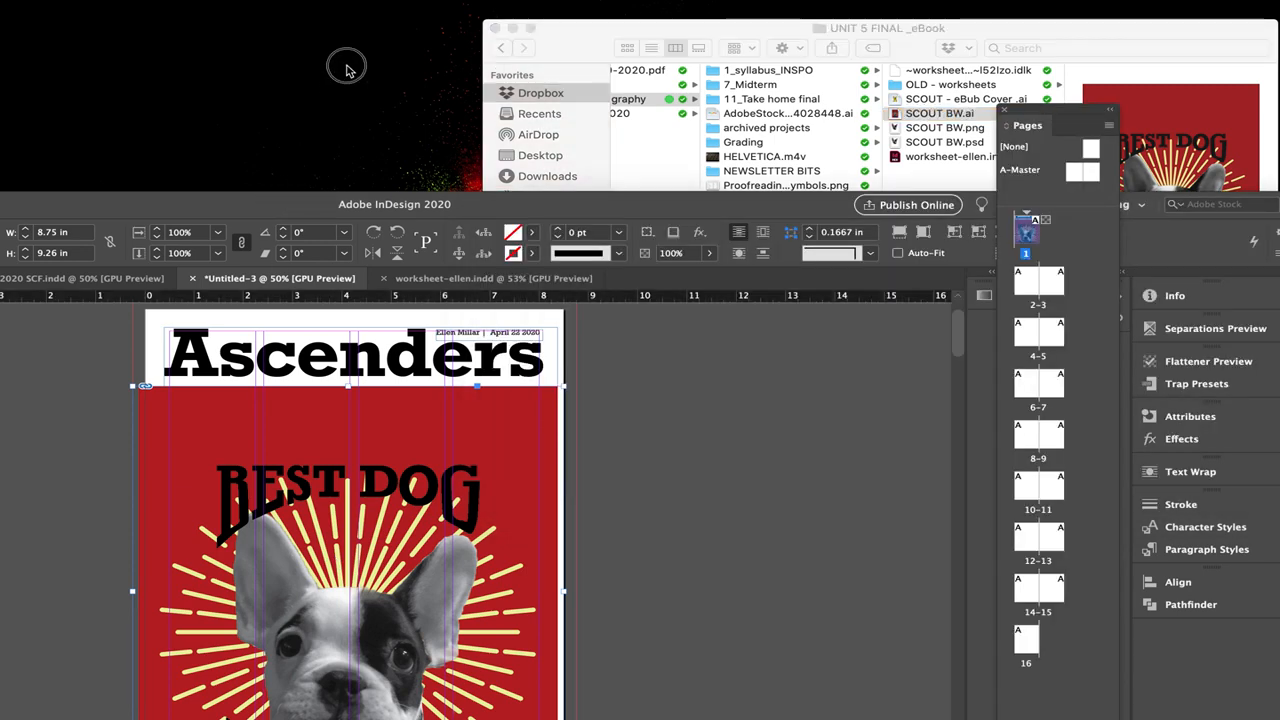
Step: Enlarge the dog image frame to cover the whole page with bleed, about 9 × 11.61 in, and fit the artwork proportionally to it
{"action": "double_click", "coordinate": [284, 200]}
{"action": "left_click_drag", "start_coordinate": [457, 198], "coordinate": [463, 168]}
{"action": "scroll", "coordinate": [755, 458], "scroll_direction": "down", "scroll_amount": 5}
{"action": "left_click_drag", "start_coordinate": [658, 526], "coordinate": [672, 541]}
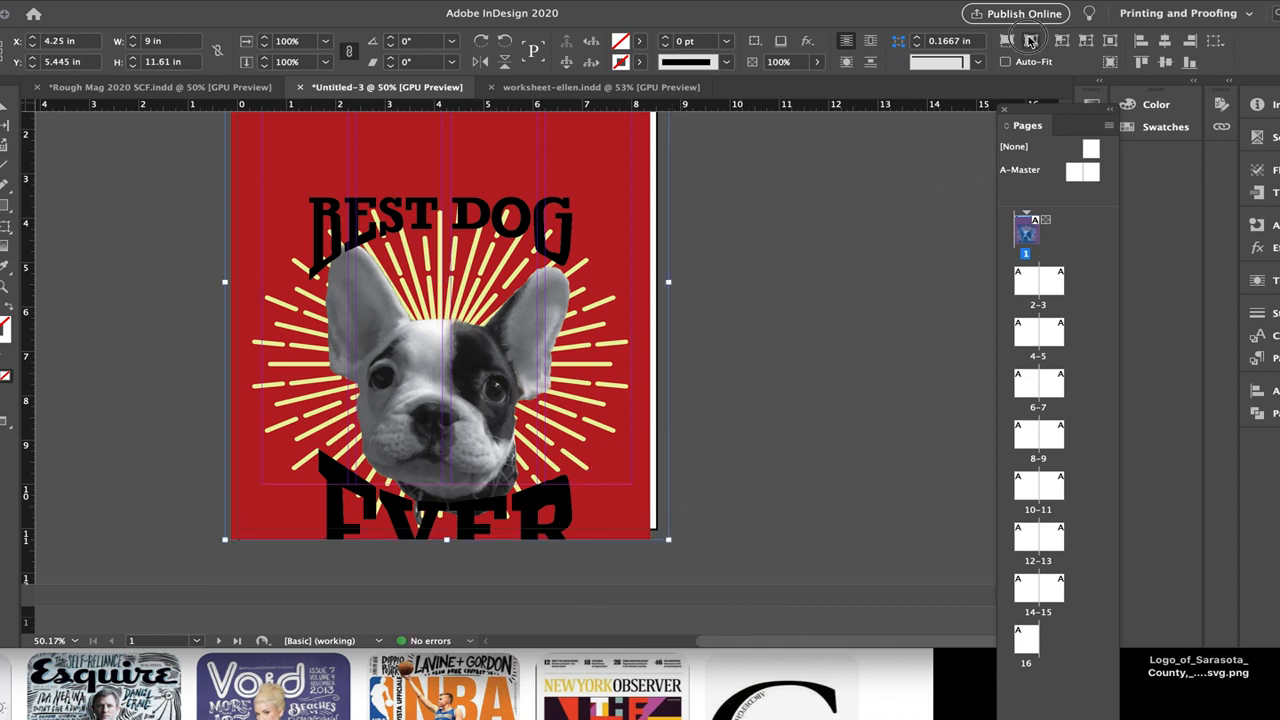
{"action": "left_click", "coordinate": [1030, 40]}
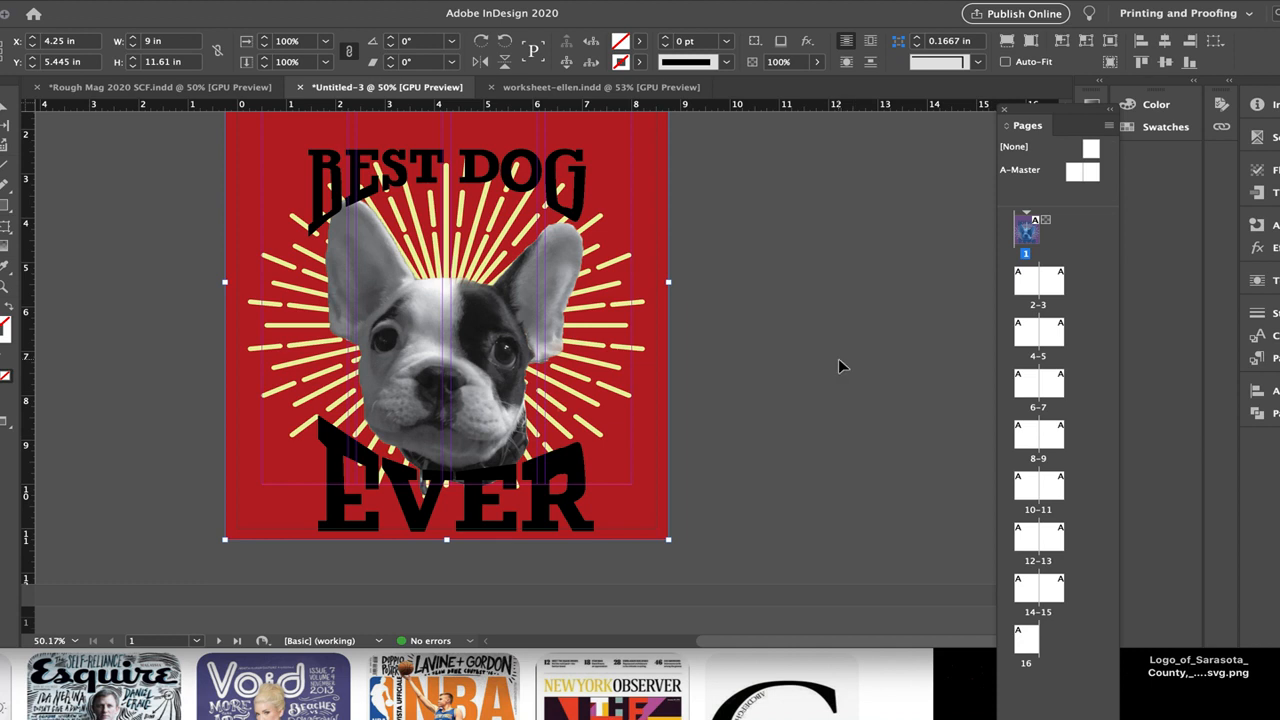
Step: Send the dog image frame to the back, behind the title and byline
{"action": "scroll", "coordinate": [840, 364], "scroll_direction": "up", "scroll_amount": 3}
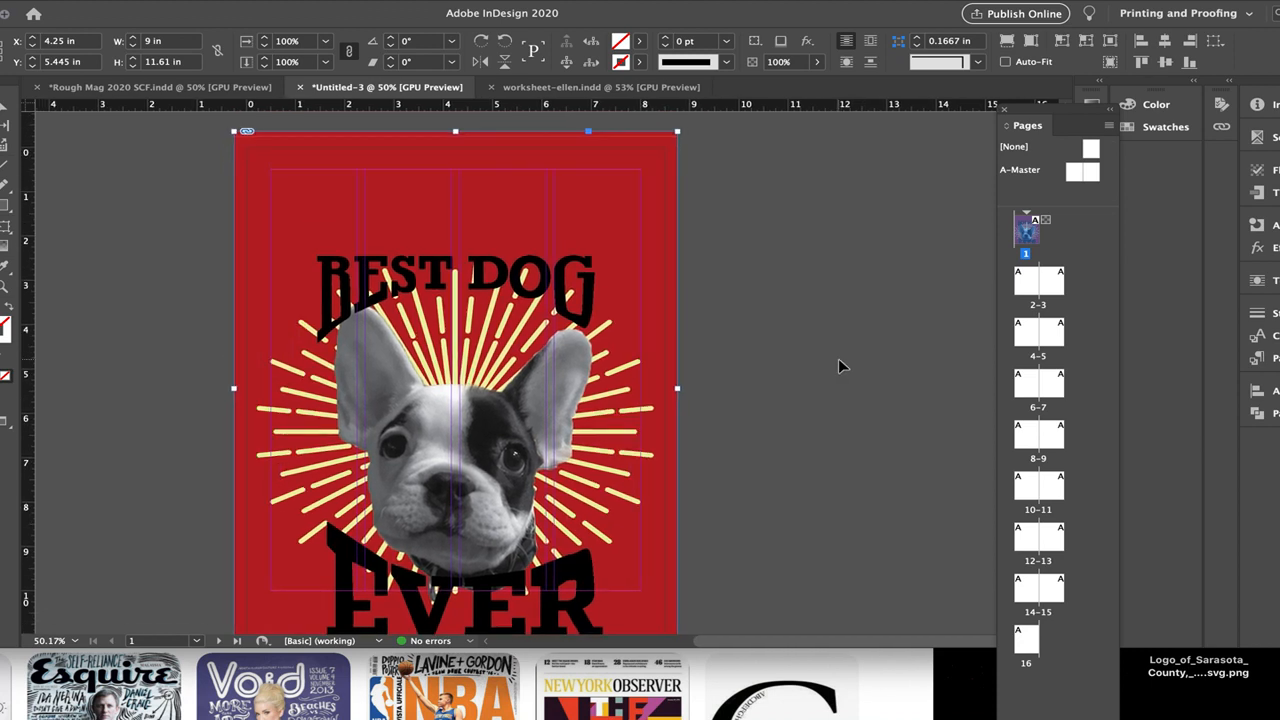
{"action": "key", "text": "shift+super+bracketleft"}
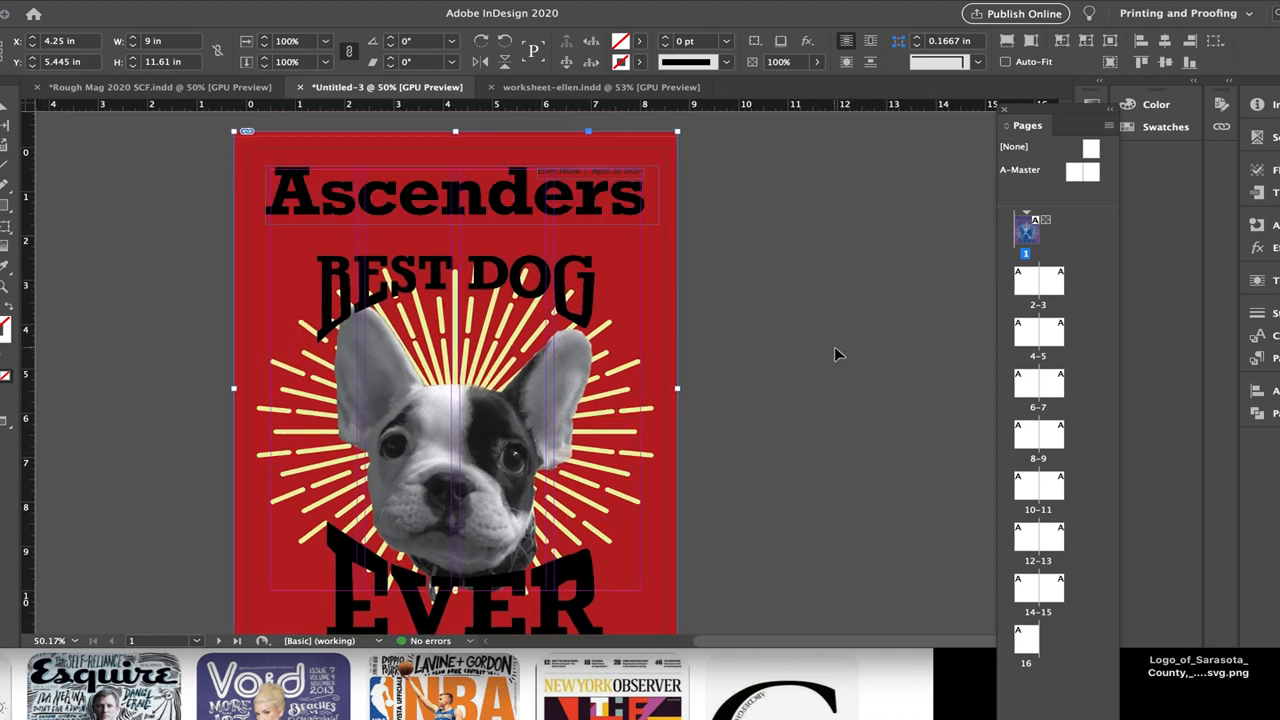
{"action": "scroll", "coordinate": [834, 348], "scroll_direction": "down", "scroll_amount": 1}
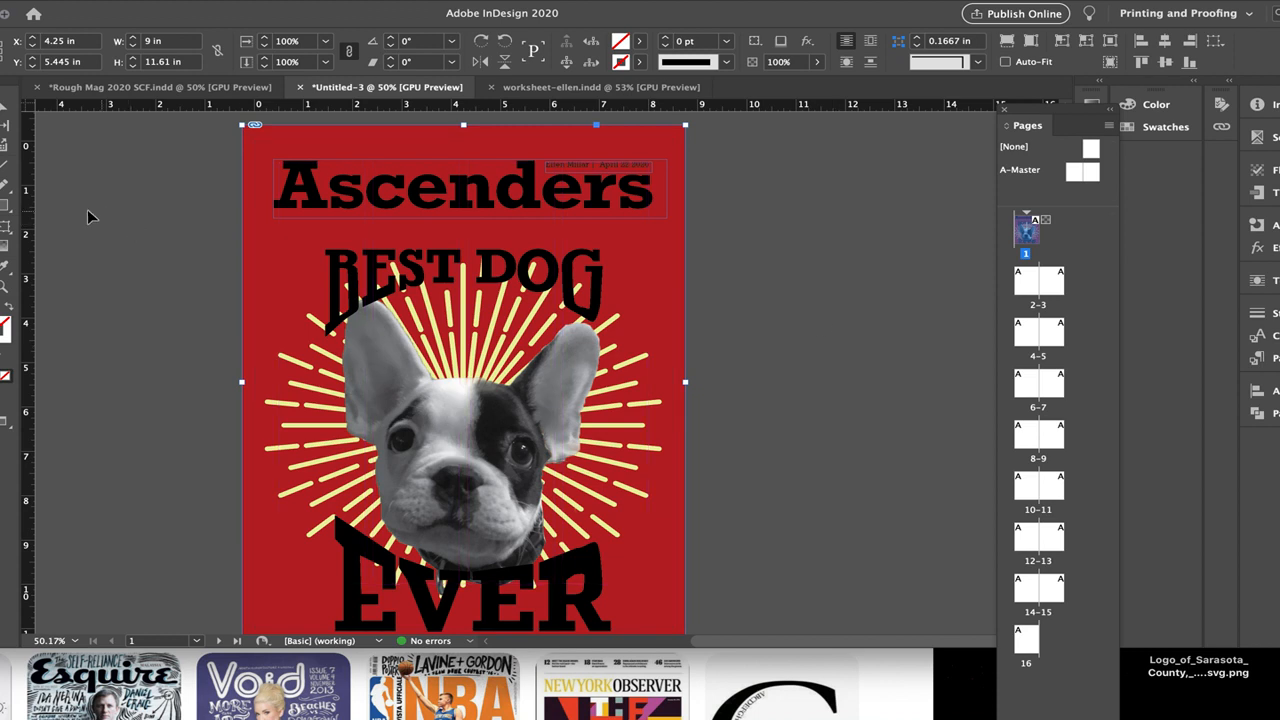
Step: Change the fill of the "Ascenders" title text on the cover to [Paper]
{"action": "left_click_drag", "start_coordinate": [222, 14], "coordinate": [302, 14]}
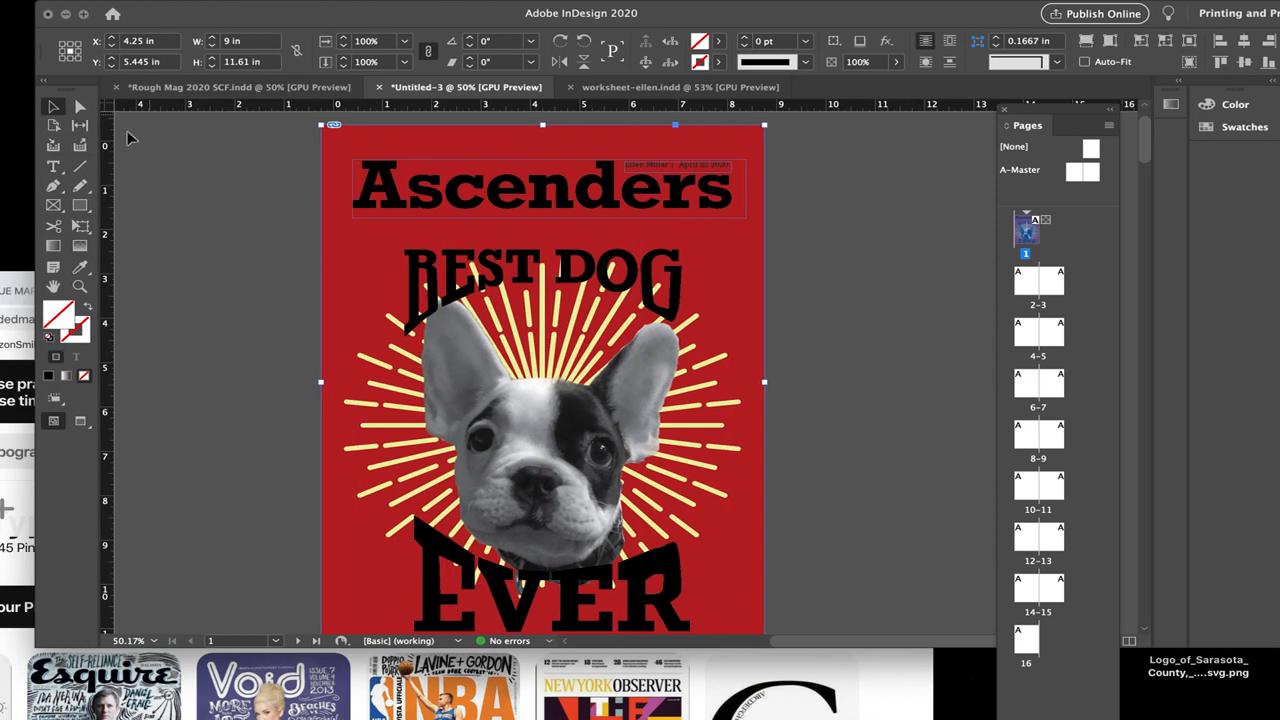
{"action": "left_click", "coordinate": [478, 184]}
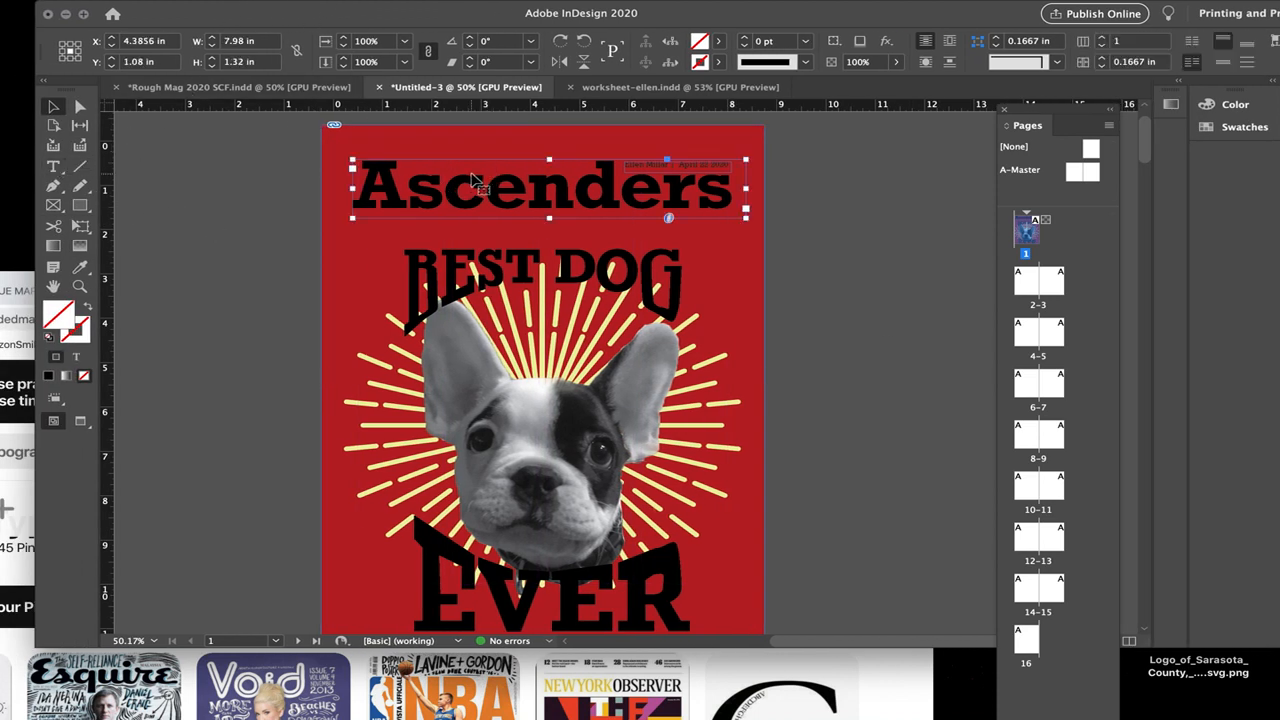
{"action": "left_click", "coordinate": [55, 166]}
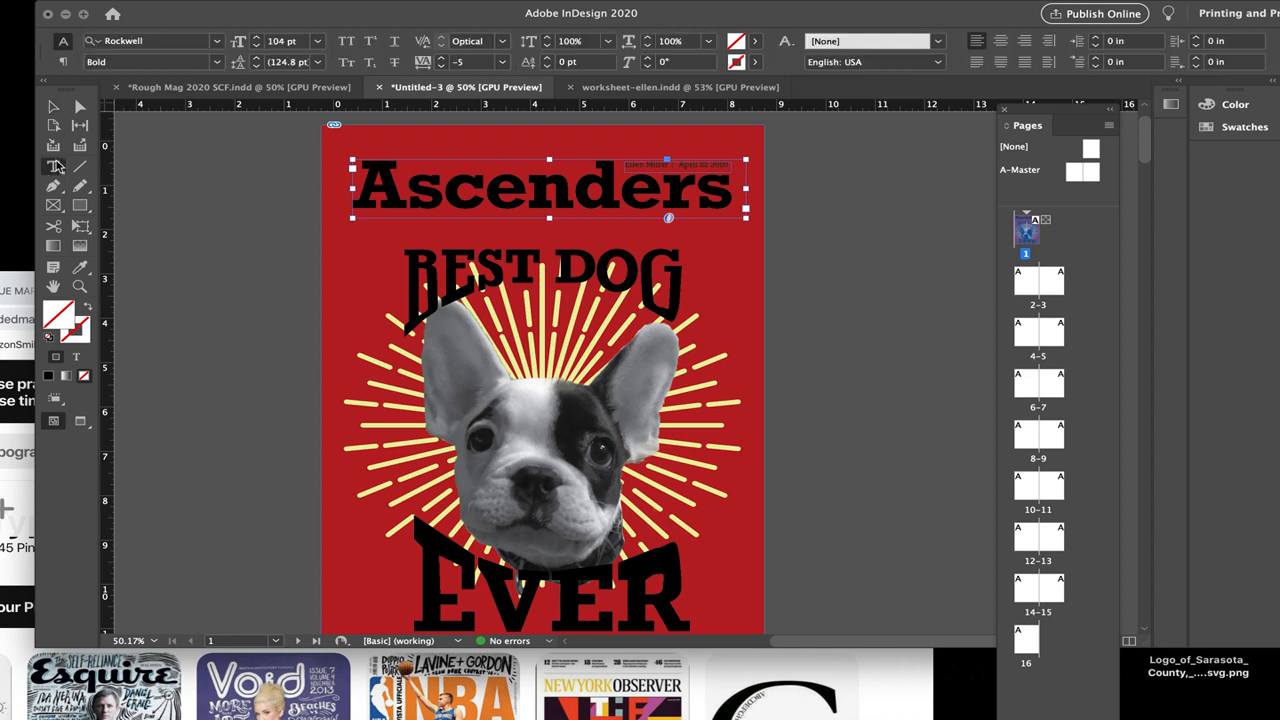
{"action": "double_click", "coordinate": [438, 166]}
{"action": "left_click", "coordinate": [756, 42]}
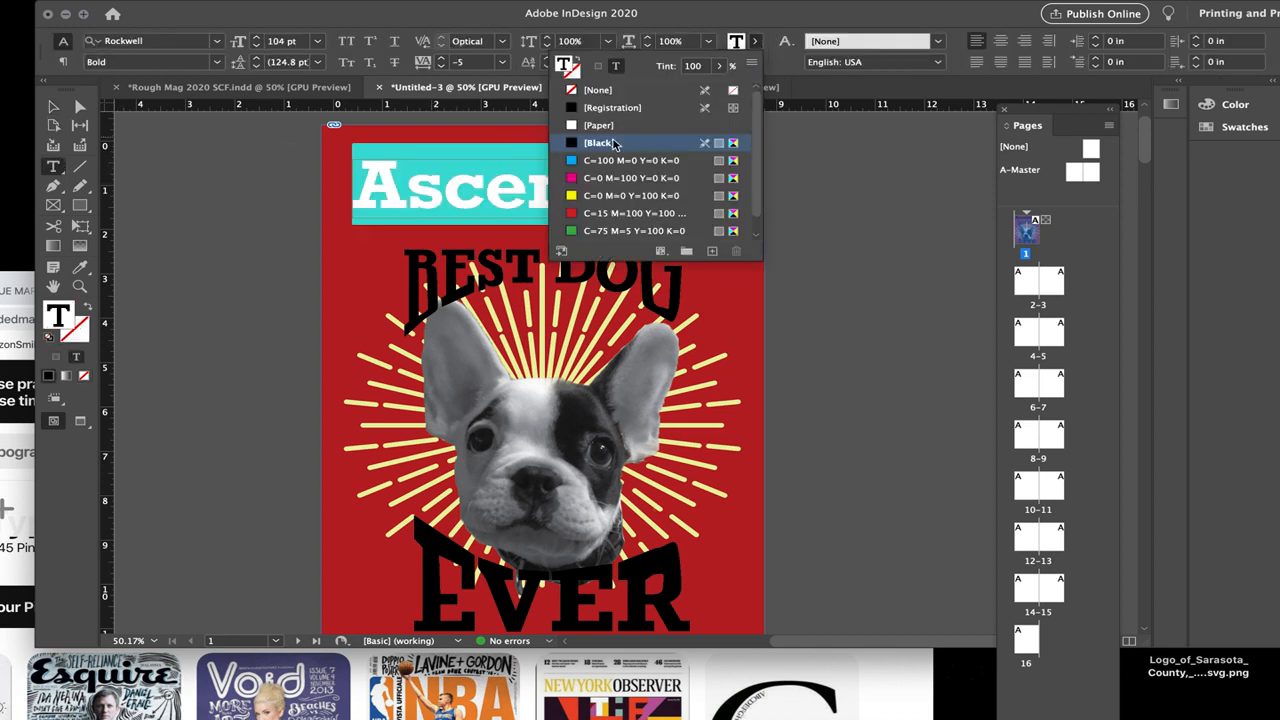
{"action": "left_click", "coordinate": [598, 125]}
{"action": "left_click", "coordinate": [882, 200]}
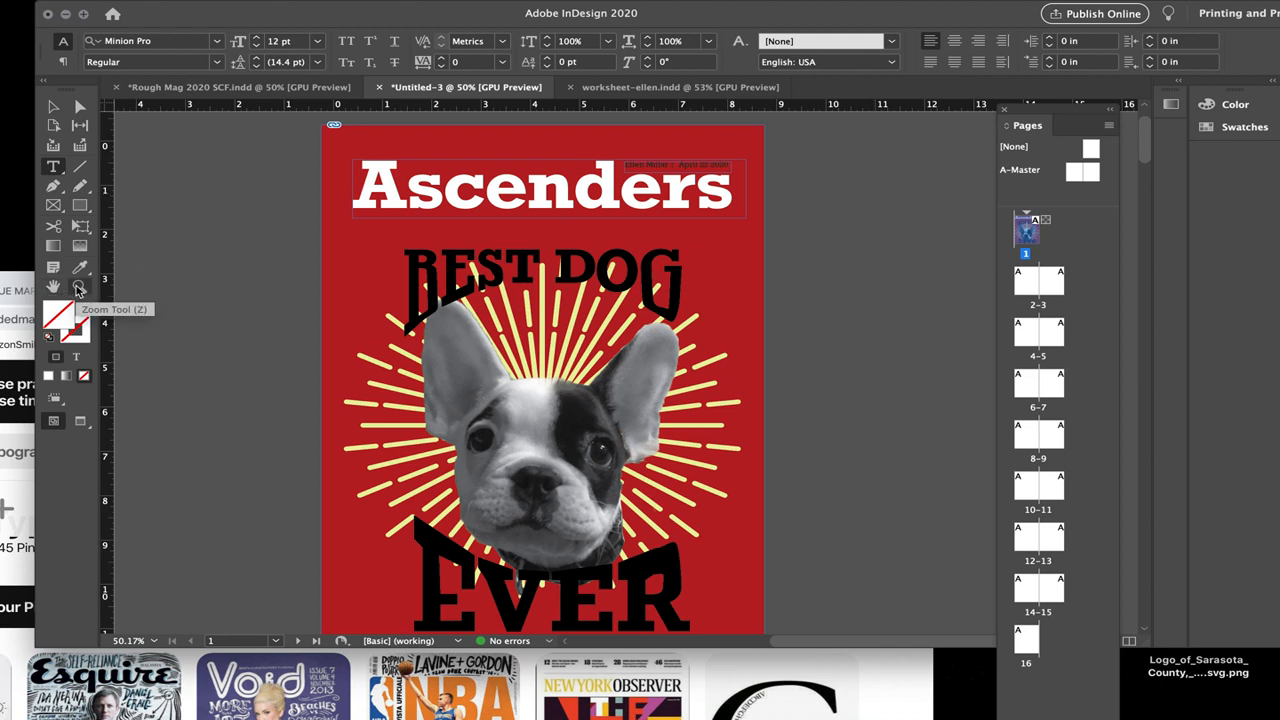
Step: Hide the frame edges in the document
{"action": "left_click", "coordinate": [407, 9]}
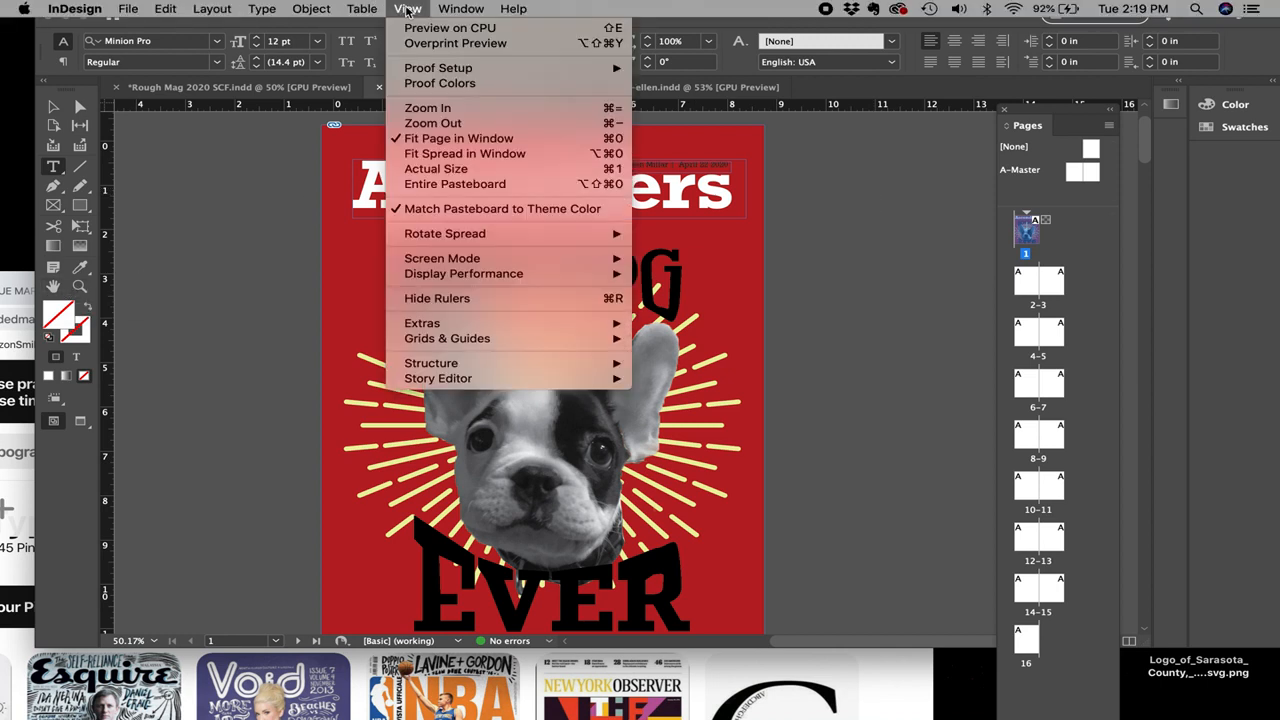
{"action": "mouse_move", "coordinate": [450, 323]}
{"action": "left_click", "coordinate": [720, 323]}
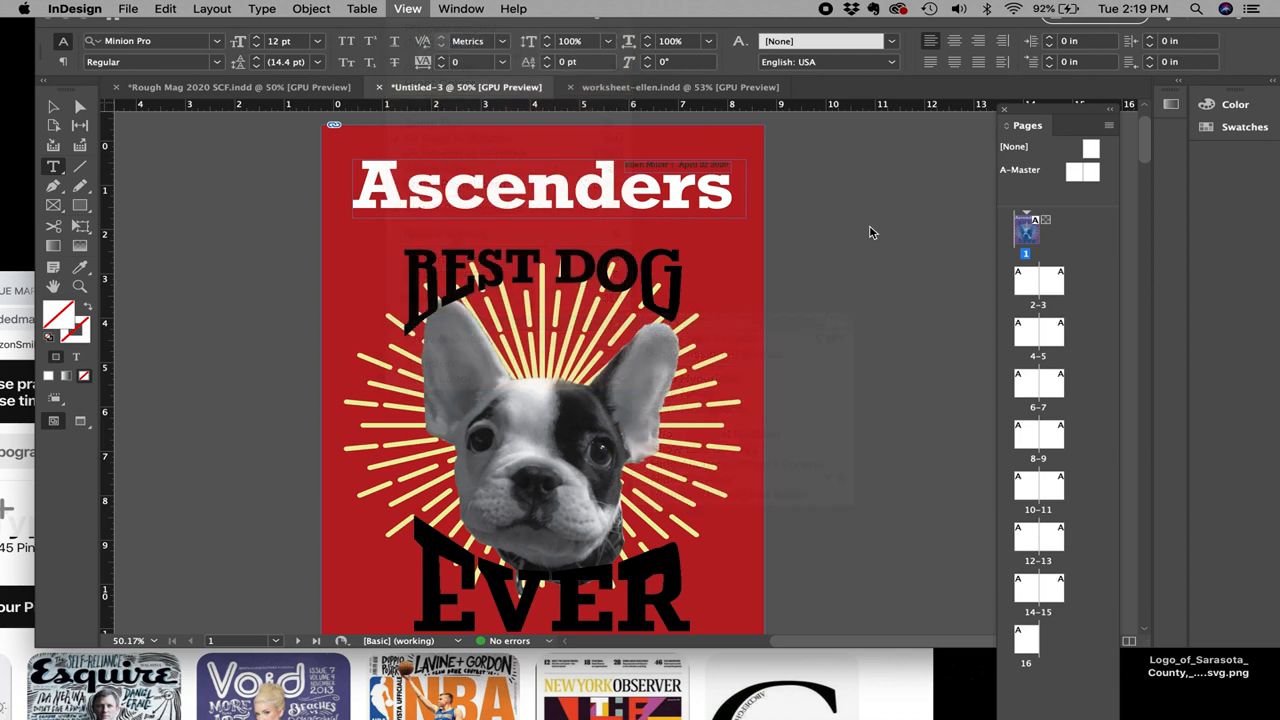
Step: Nudge the dog artwork upward inside its frame and stretch its bottom edge down to a height of about 11.94 in
{"action": "left_click", "coordinate": [53, 108]}
{"action": "scroll", "coordinate": [277, 362], "scroll_direction": "down", "scroll_amount": 1}
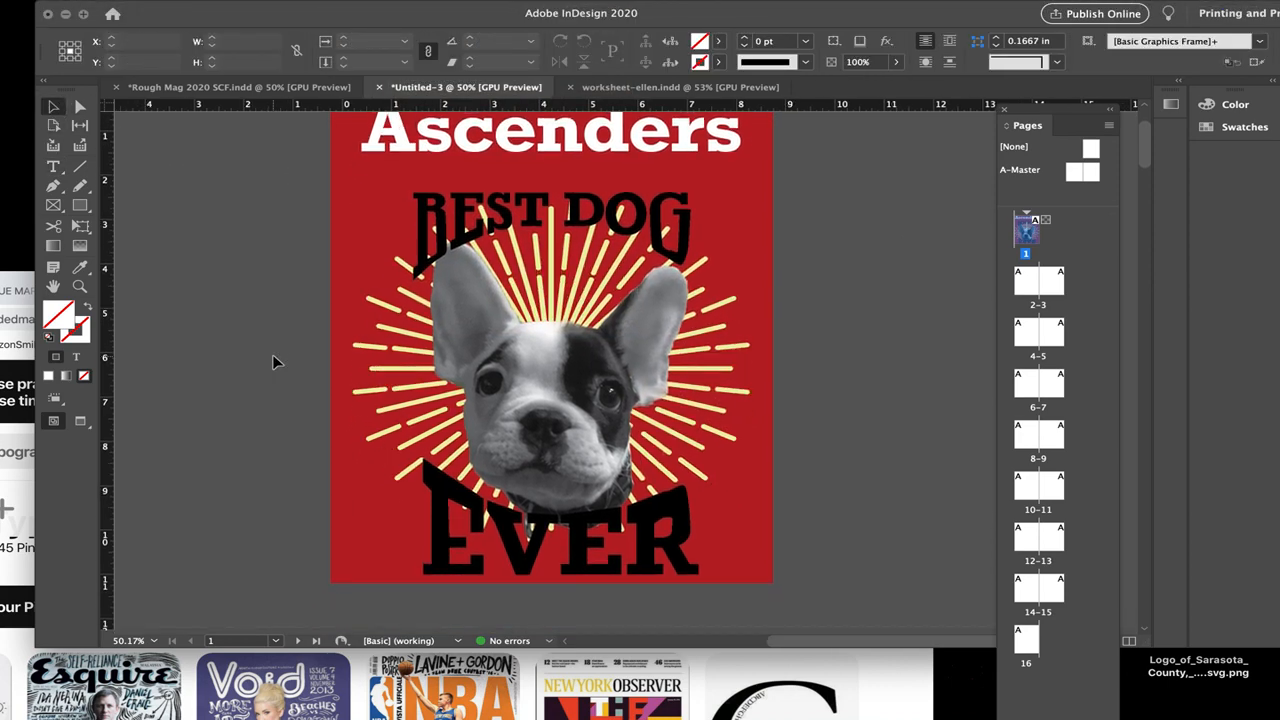
{"action": "scroll", "coordinate": [277, 362], "scroll_direction": "up", "scroll_amount": 3}
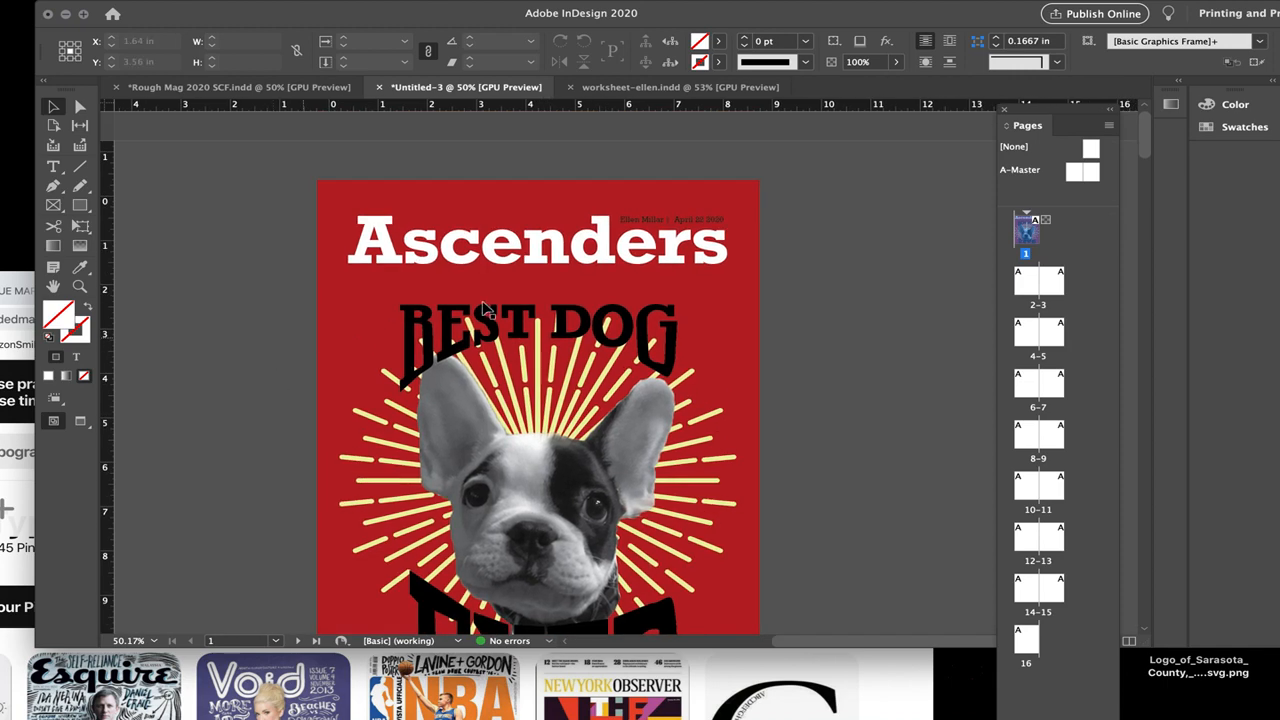
{"action": "left_click", "coordinate": [710, 222]}
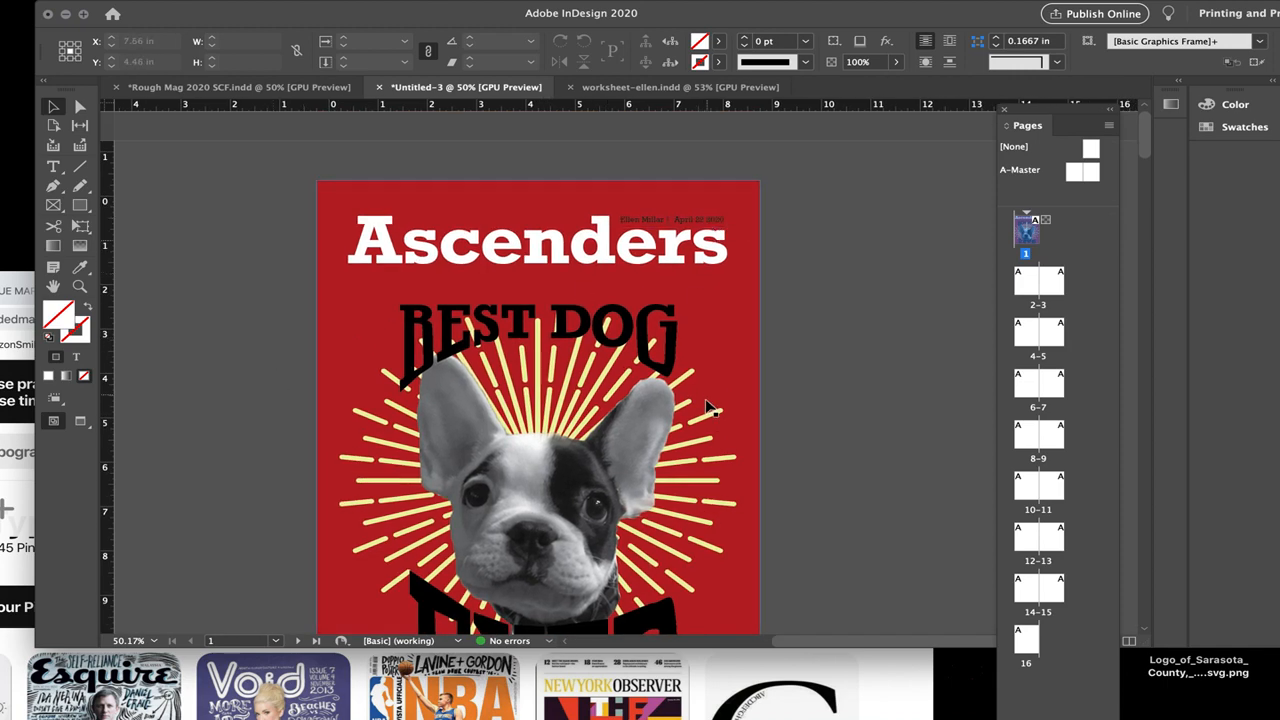
{"action": "scroll", "coordinate": [703, 414], "scroll_direction": "down", "scroll_amount": 5}
{"action": "left_click", "coordinate": [647, 375]}
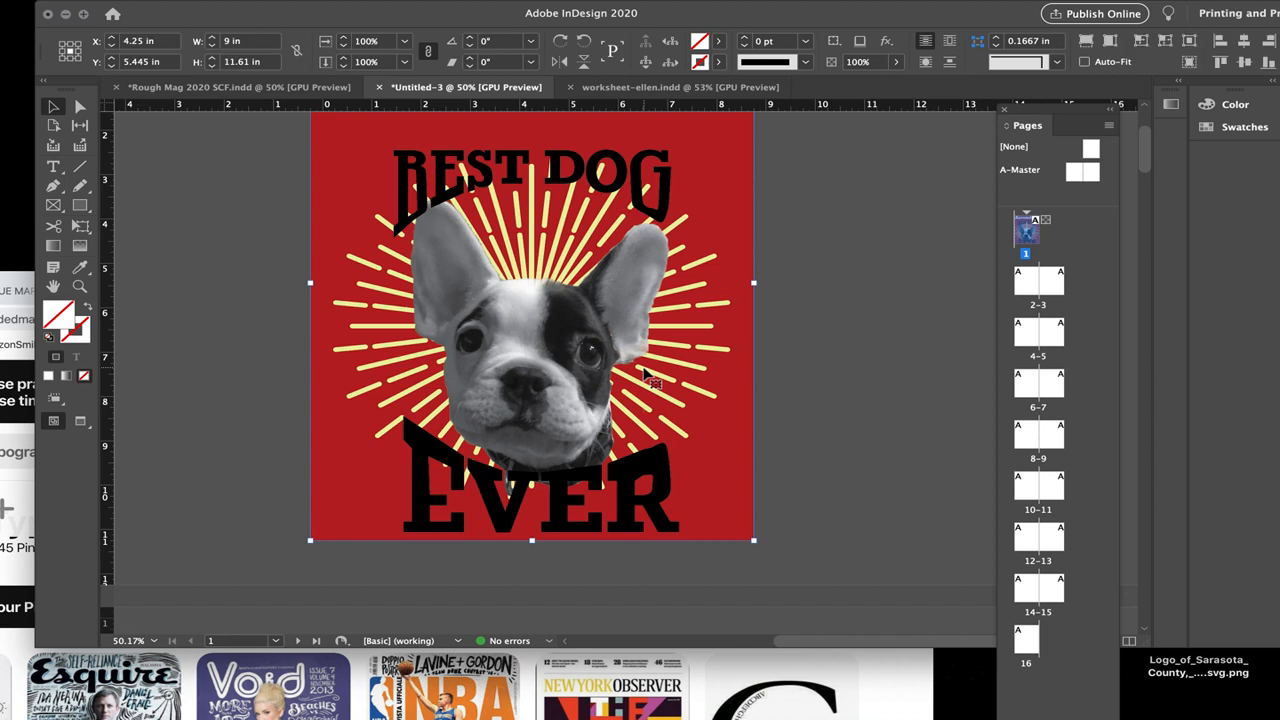
{"action": "scroll", "coordinate": [522, 418], "scroll_direction": "up", "scroll_amount": 2}
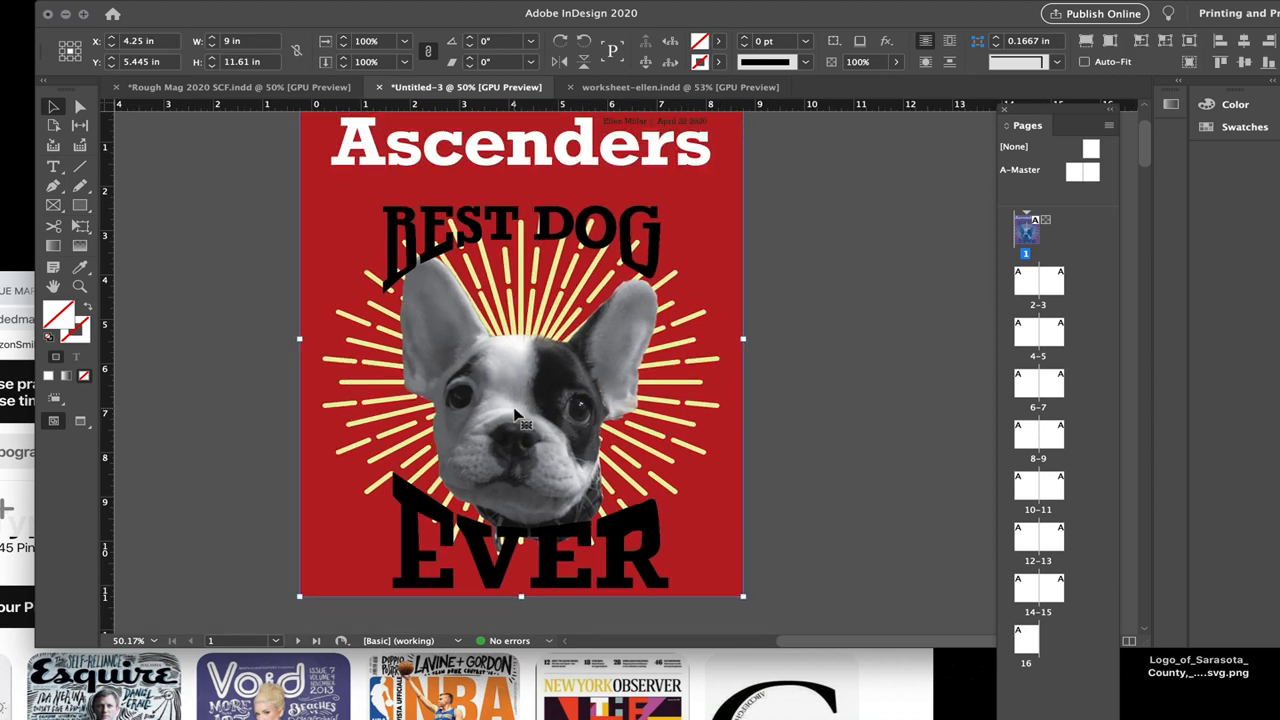
{"action": "left_click", "coordinate": [80, 108]}
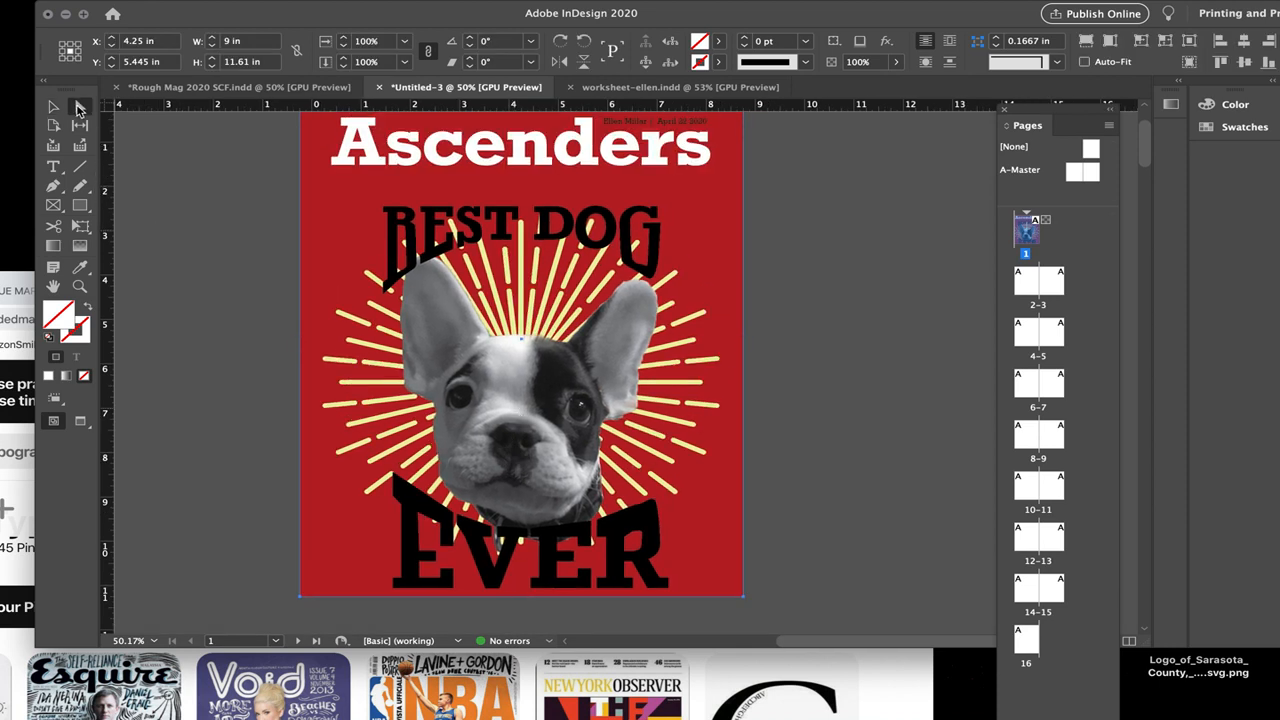
{"action": "left_click", "coordinate": [398, 336]}
{"action": "key", "text": "Up"}
{"action": "key", "text": "Up"}
{"action": "key", "text": "Up"}
{"action": "key", "text": "Up"}
{"action": "key", "text": "Up"}
{"action": "key", "text": "Up"}
{"action": "key", "text": "Up"}
{"action": "key", "text": "Up"}
{"action": "key", "text": "Up"}
{"action": "key", "text": "Up"}
{"action": "key", "text": "Up"}
{"action": "key", "text": "Up"}
{"action": "key", "text": "Up"}
{"action": "key", "text": "Up"}
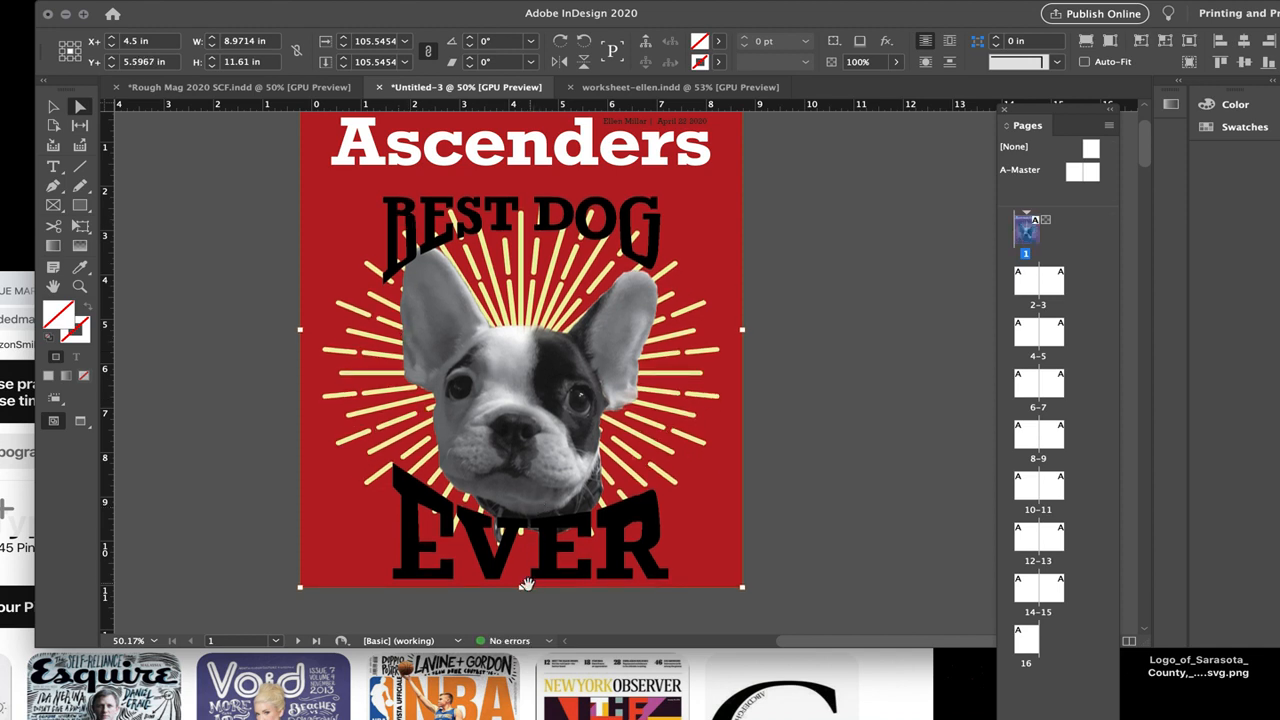
{"action": "left_click_drag", "start_coordinate": [522, 589], "coordinate": [522, 601]}
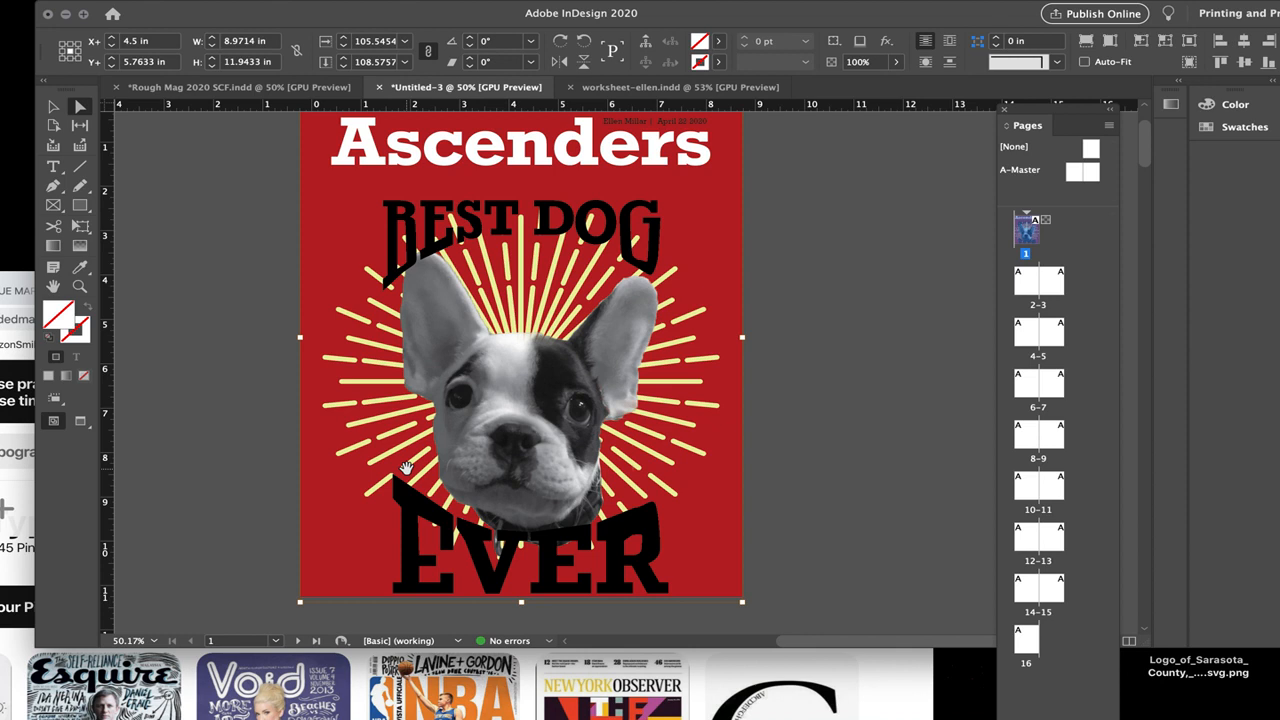
Step: Draw a text frame about 3.5 × 0.84 in beside the cover's sunburst and enter "Fav Designer" and "Paula Schere" on two lines
{"action": "left_click", "coordinate": [57, 168]}
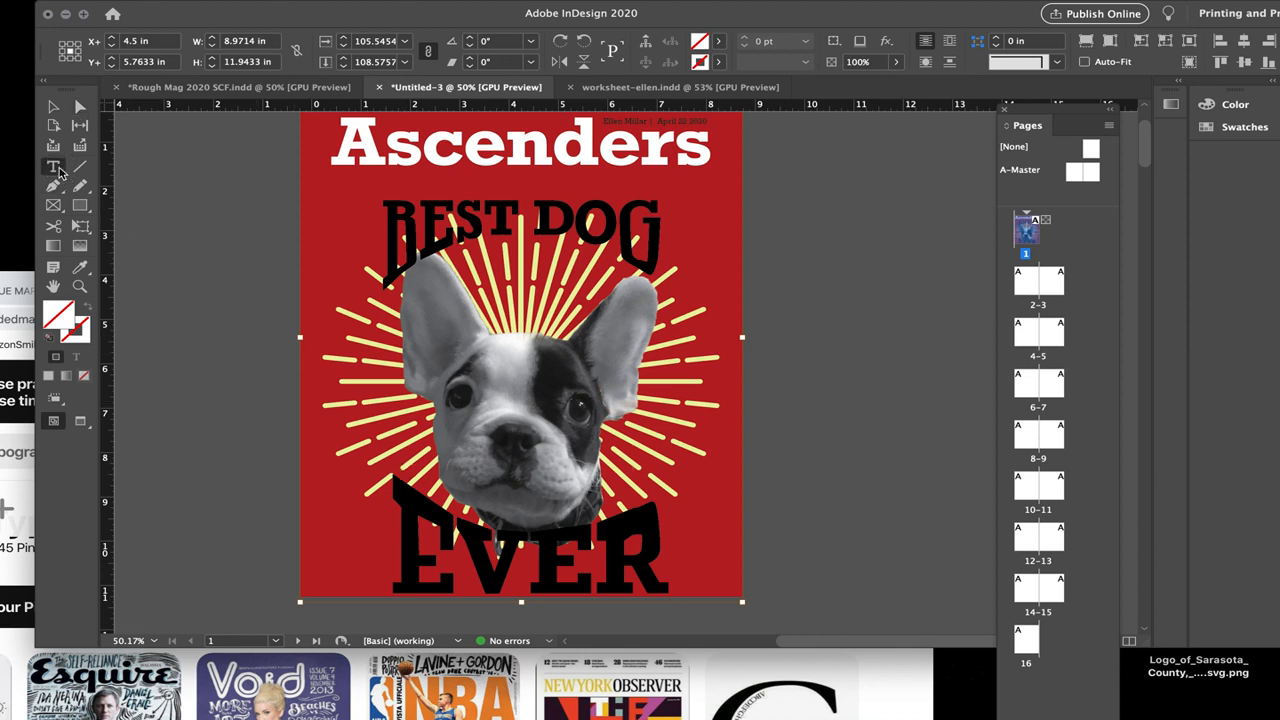
{"action": "left_click_drag", "start_coordinate": [155, 290], "coordinate": [328, 325]}
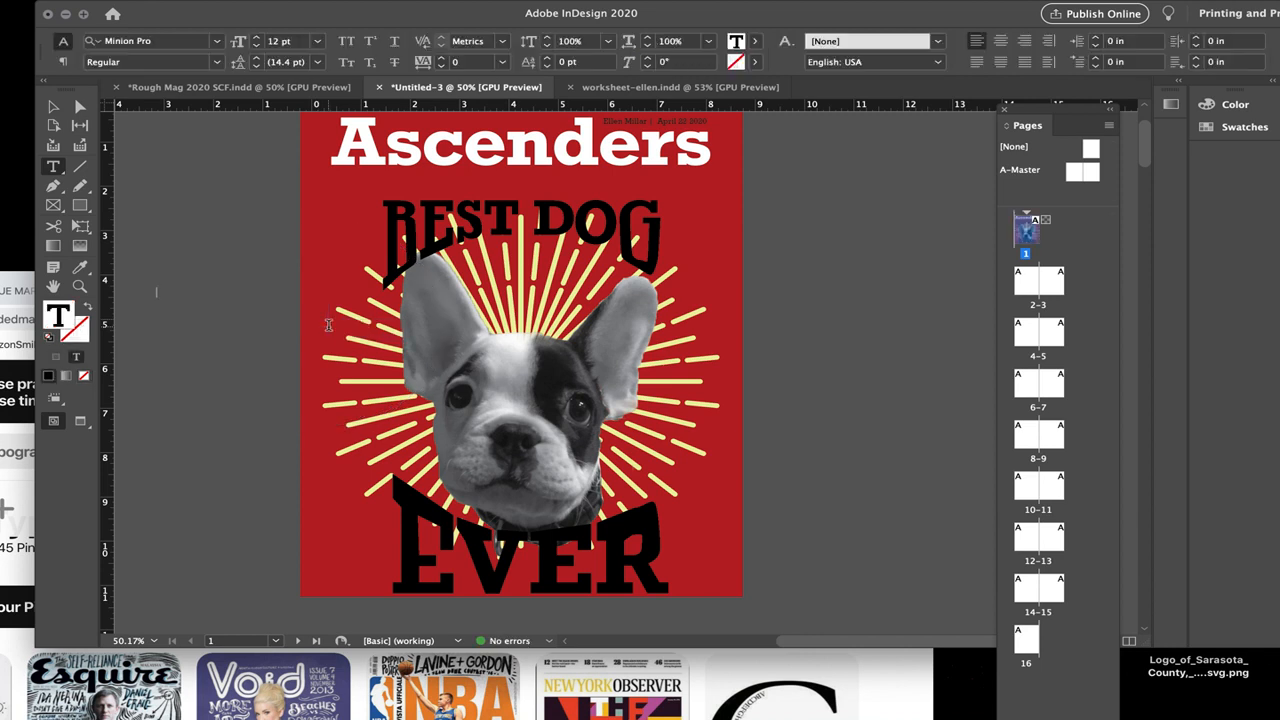
{"action": "type", "text": "Fav Designer"}
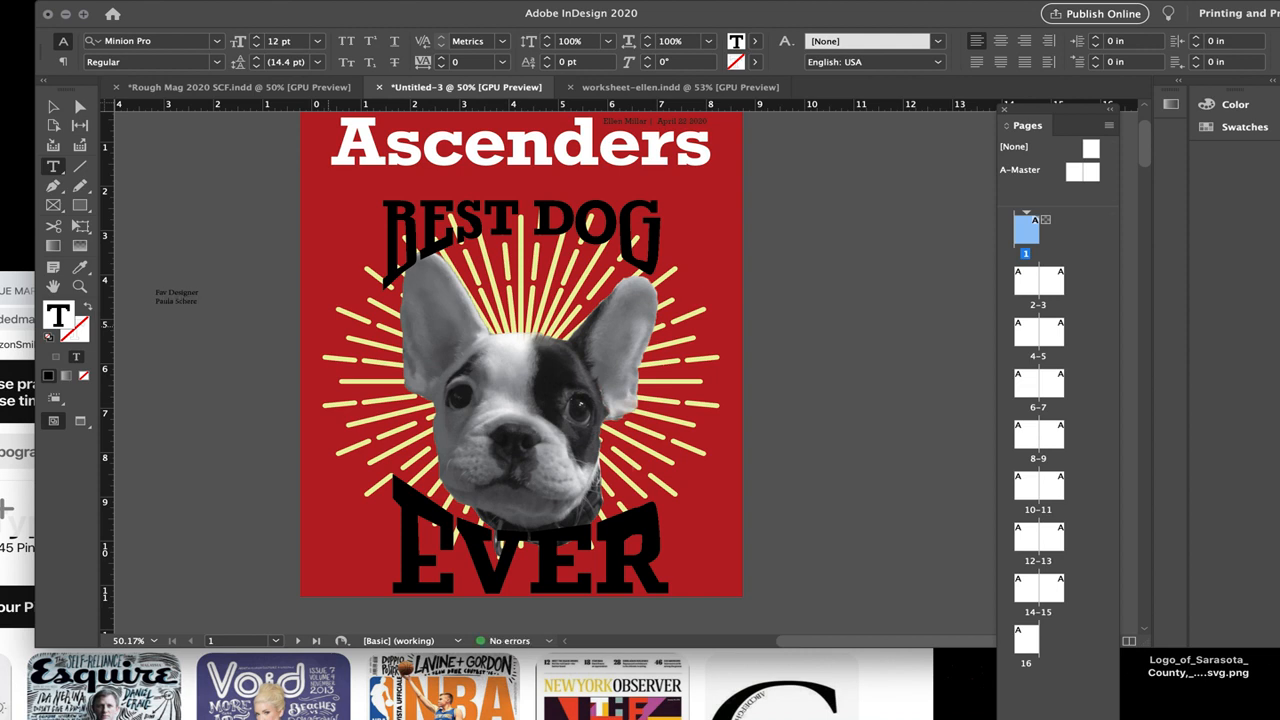
Step: Set all the designer text in Rockwell Bold and fill it with [Paper]
{"action": "key", "text": "super+a"}
{"action": "left_click", "coordinate": [160, 41]}
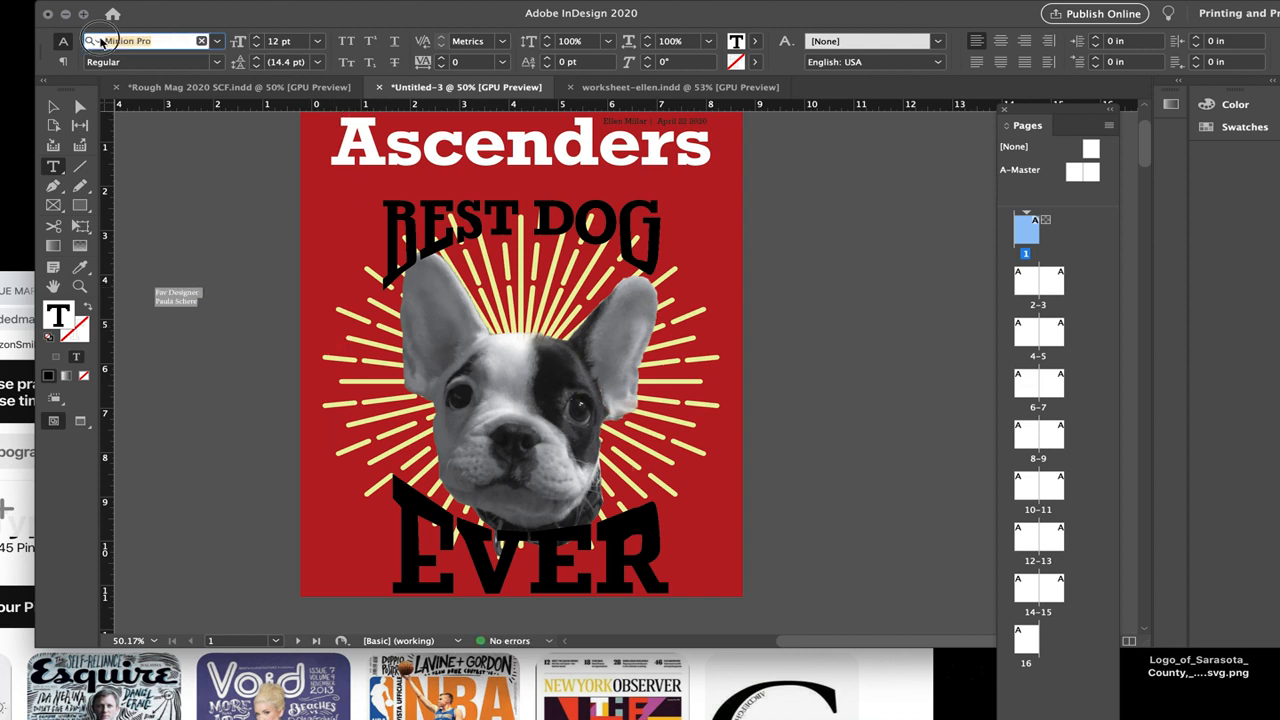
{"action": "type", "text": "roc"}
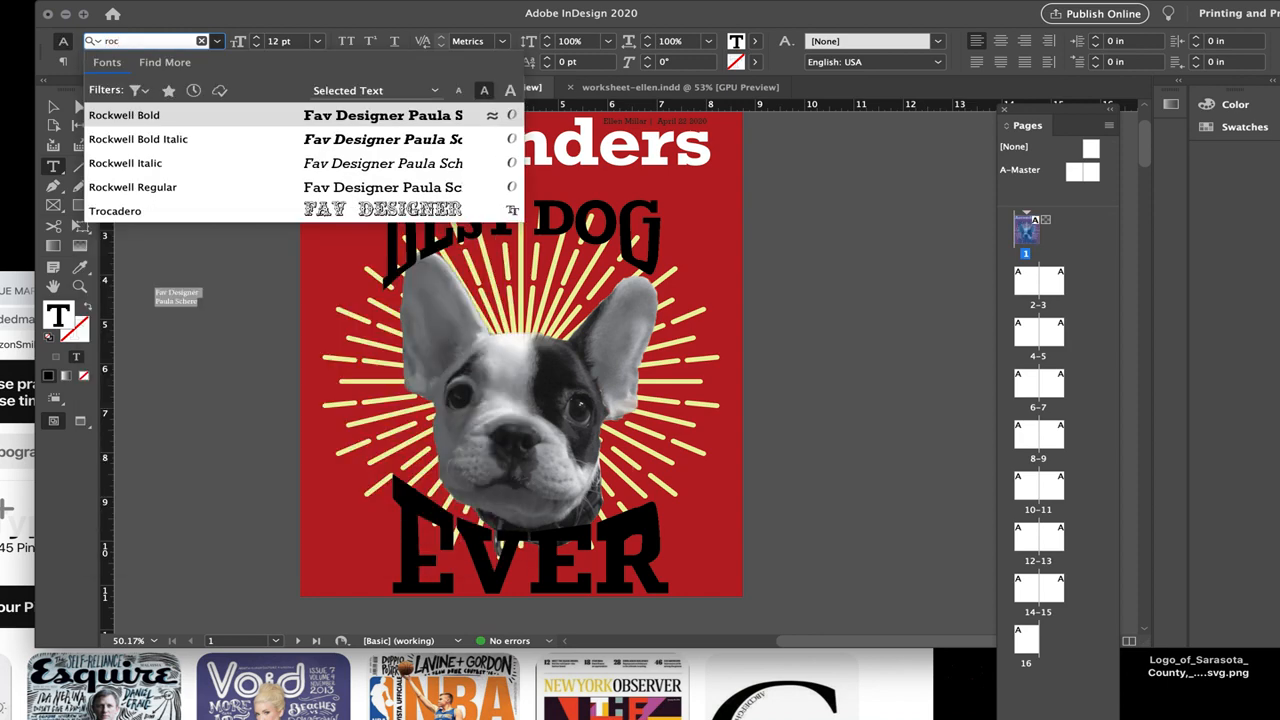
{"action": "type", "text": "k"}
{"action": "left_click", "coordinate": [268, 116]}
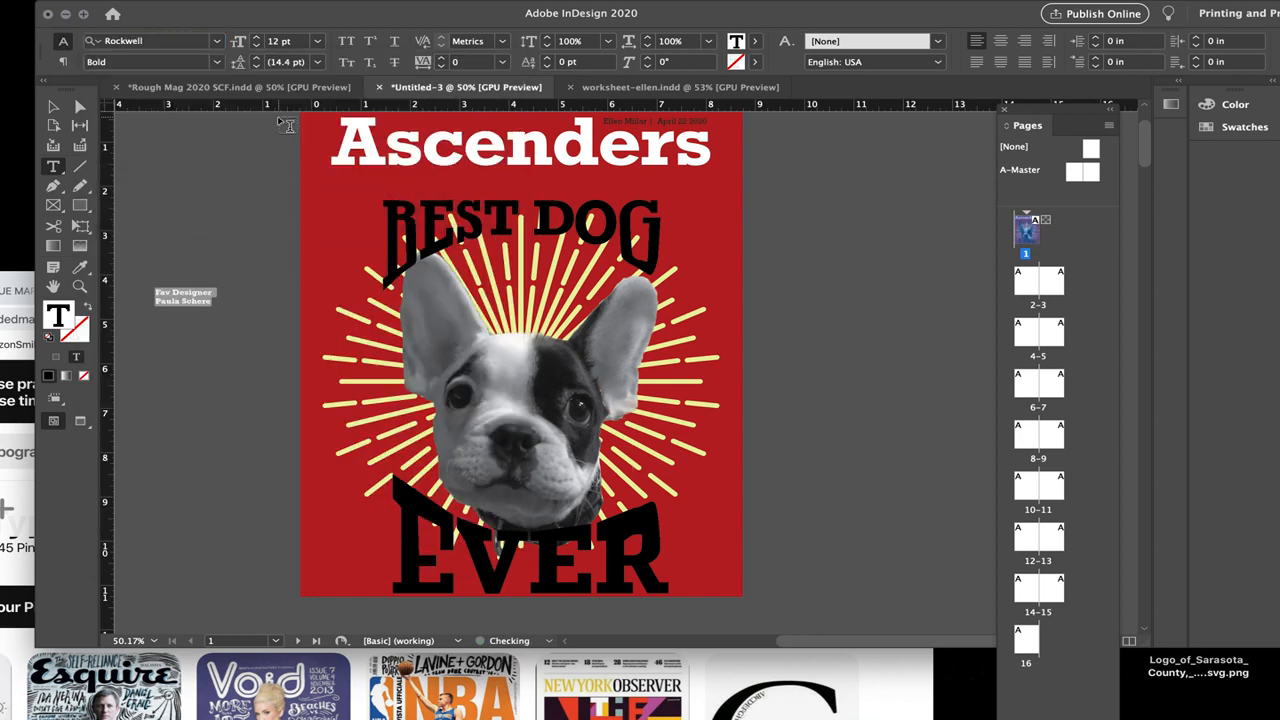
{"action": "left_click", "coordinate": [759, 46]}
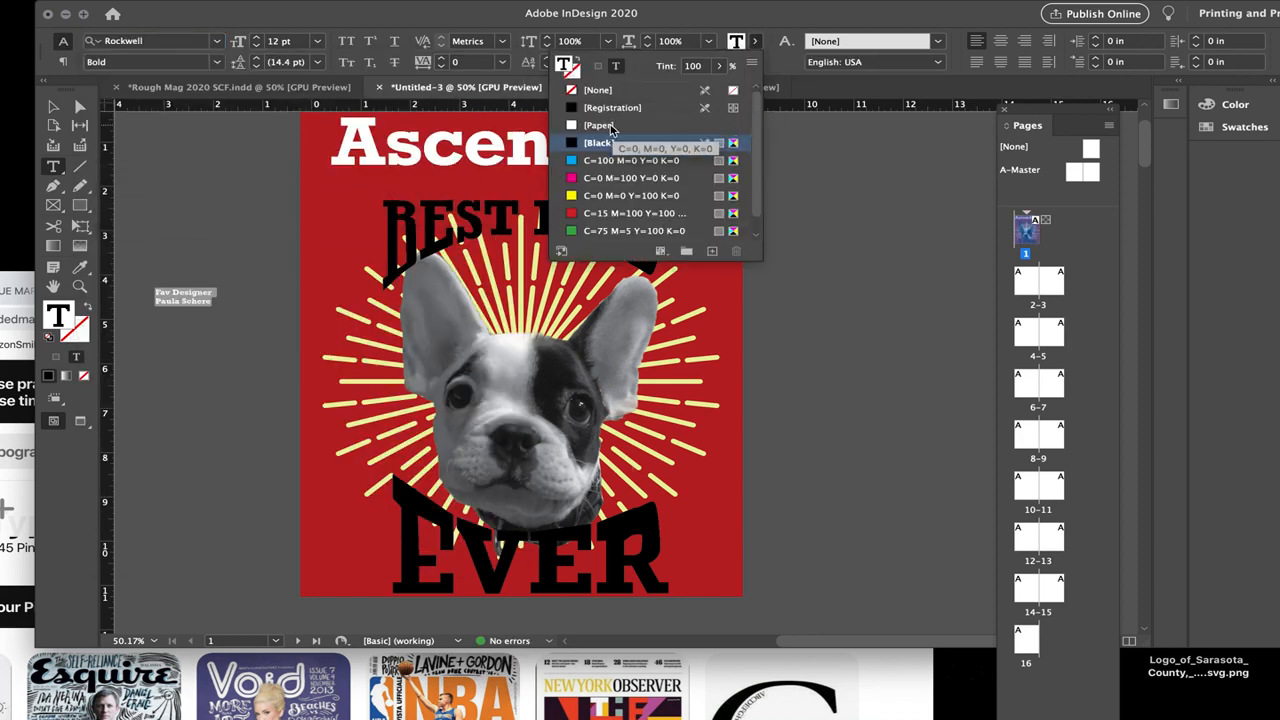
{"action": "left_click", "coordinate": [600, 125]}
Step: Move the designer text frame onto the cover at the left of the dog's muzzle and convert its text to outlines
{"action": "left_click", "coordinate": [52, 108]}
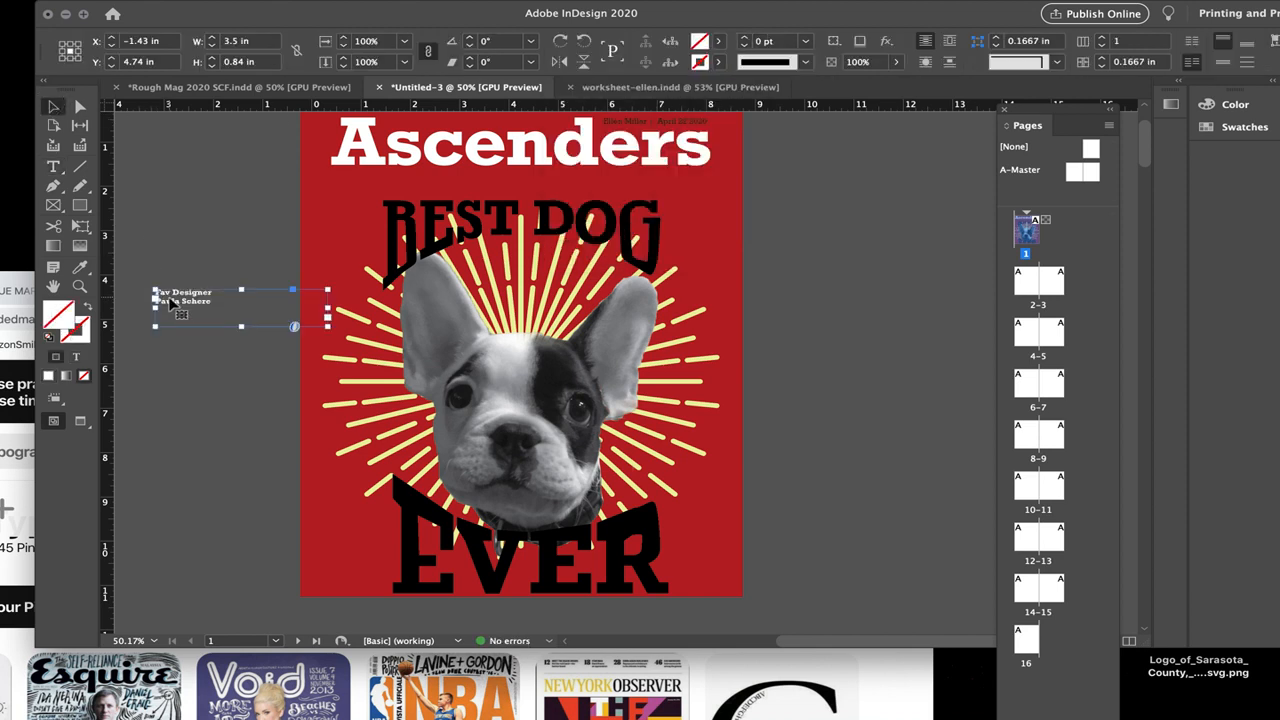
{"action": "left_click_drag", "start_coordinate": [180, 300], "coordinate": [352, 452]}
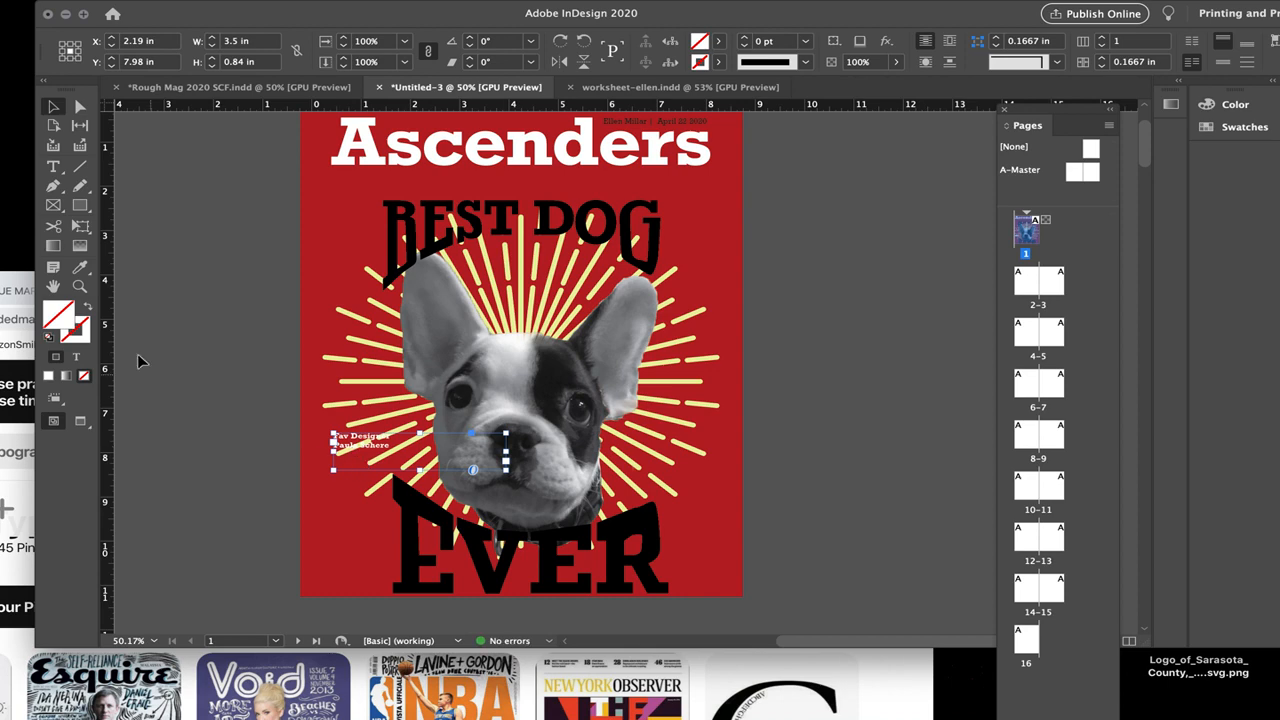
{"action": "left_click", "coordinate": [80, 286]}
{"action": "left_click", "coordinate": [553, 550]}
{"action": "left_click", "coordinate": [603, 283]}
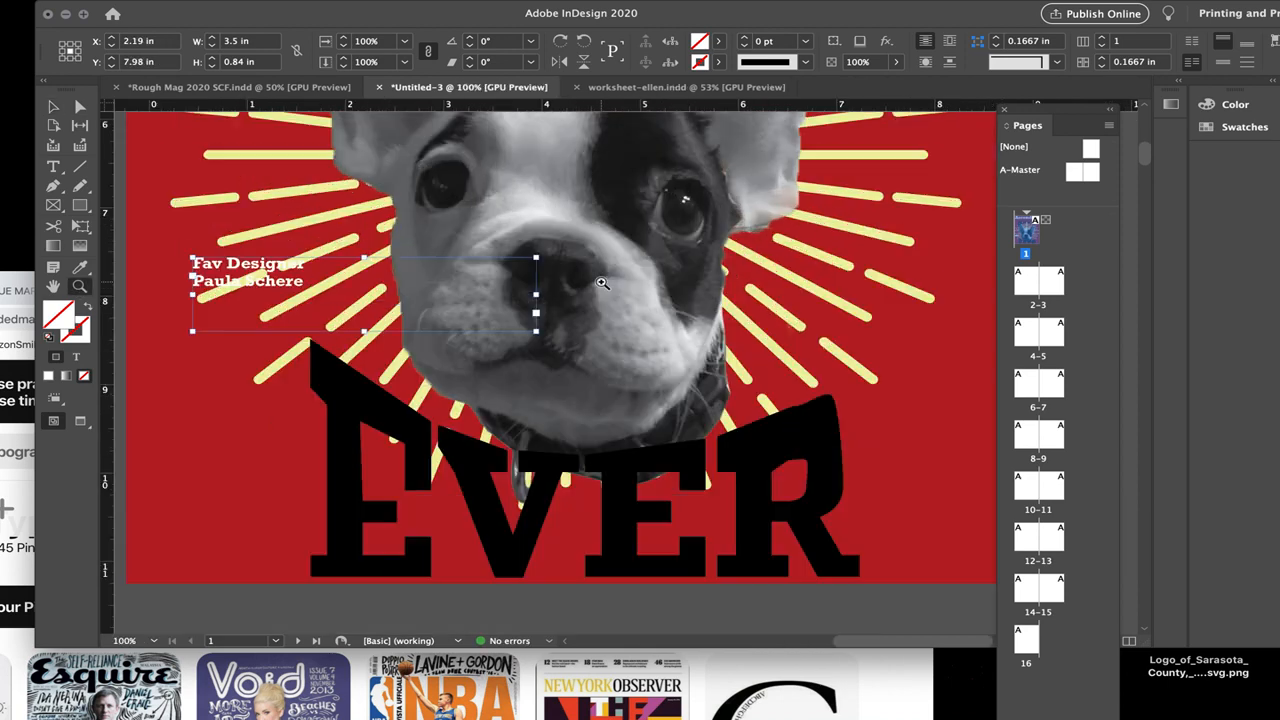
{"action": "left_click", "coordinate": [449, 306]}
{"action": "left_click", "coordinate": [50, 106]}
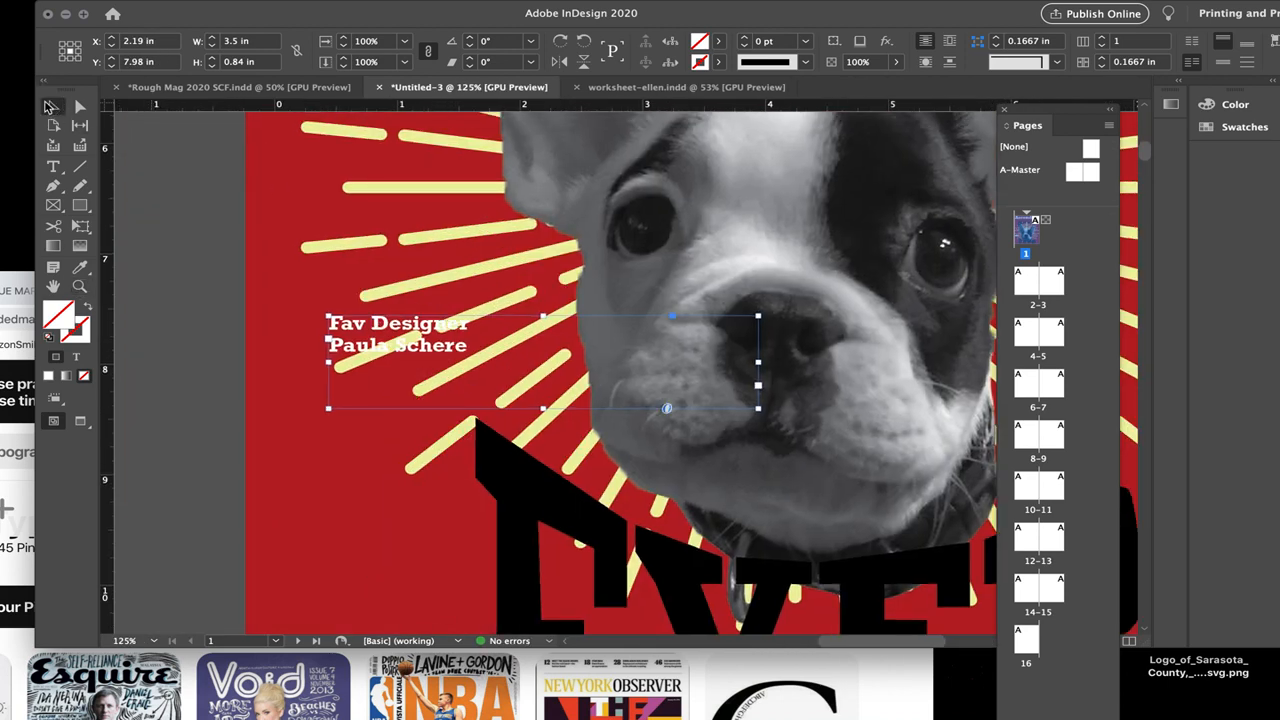
{"action": "key", "text": "shift+super+o"}
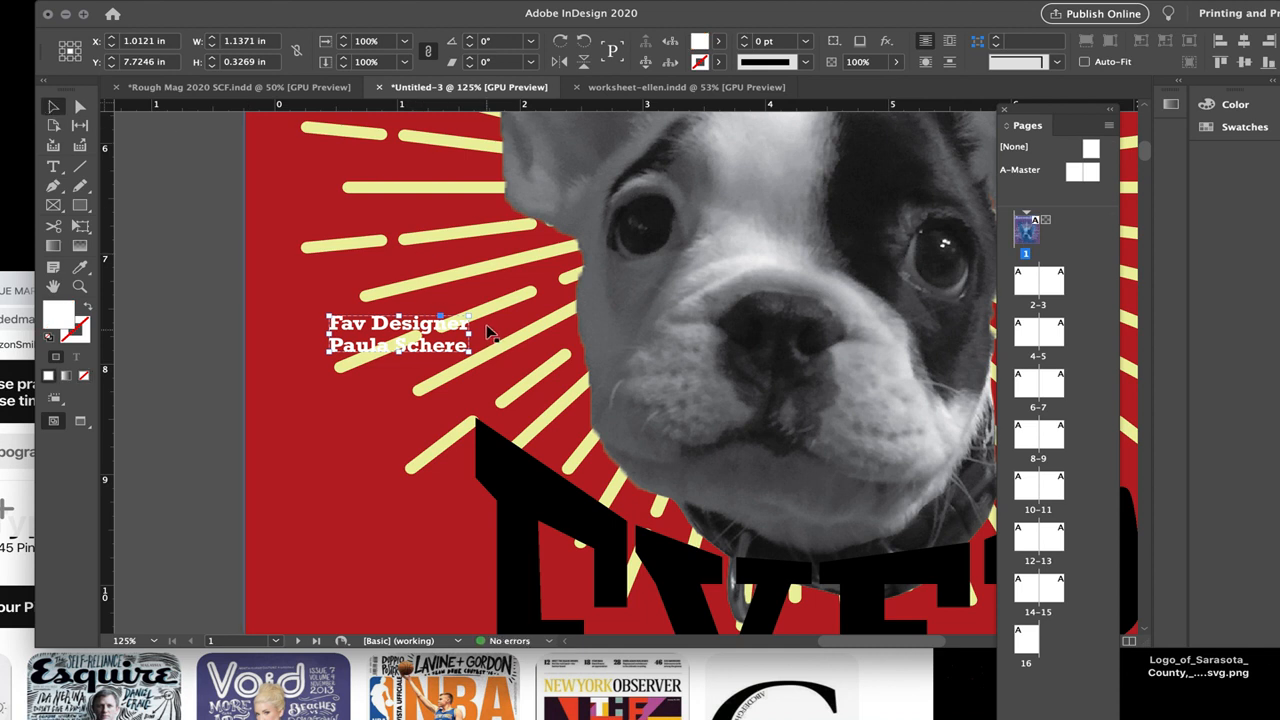
Step: Rotate the outlined designer text to 21° and shift it closer to the cover's left edge
{"action": "left_click_drag", "start_coordinate": [475, 313], "coordinate": [406, 304]}
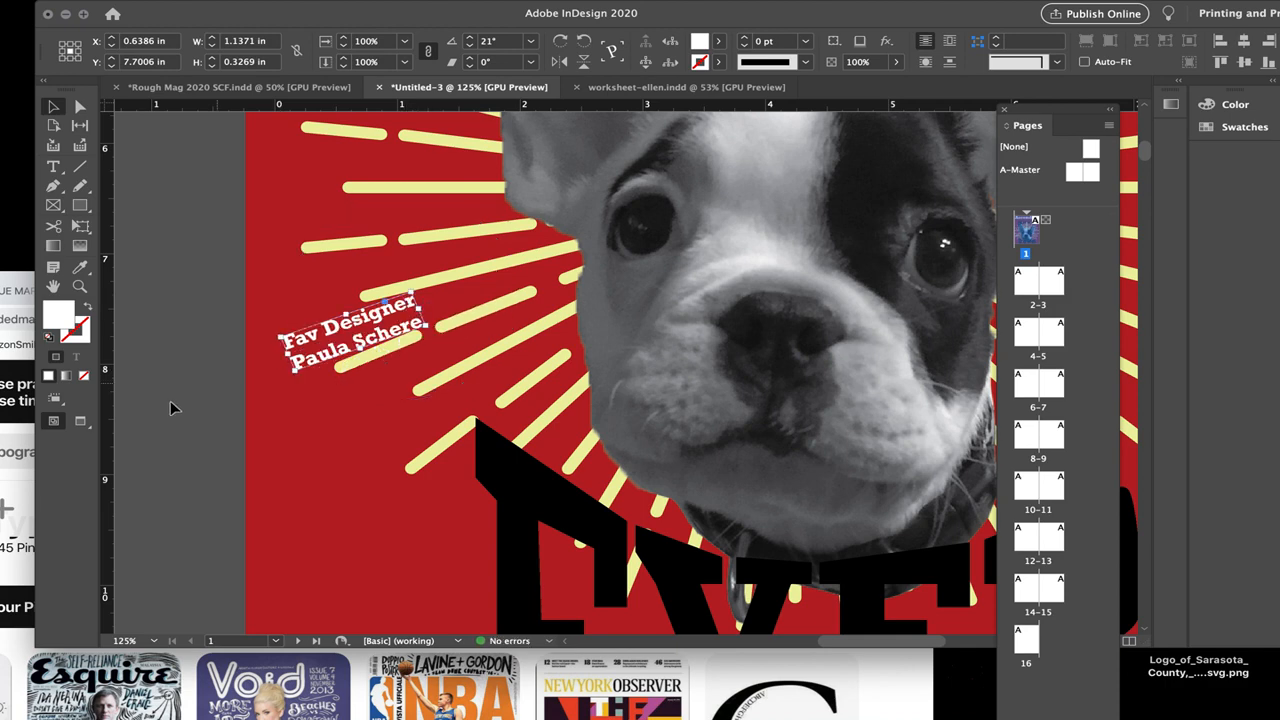
{"action": "left_click", "coordinate": [180, 445]}
{"action": "key", "text": "super+0"}
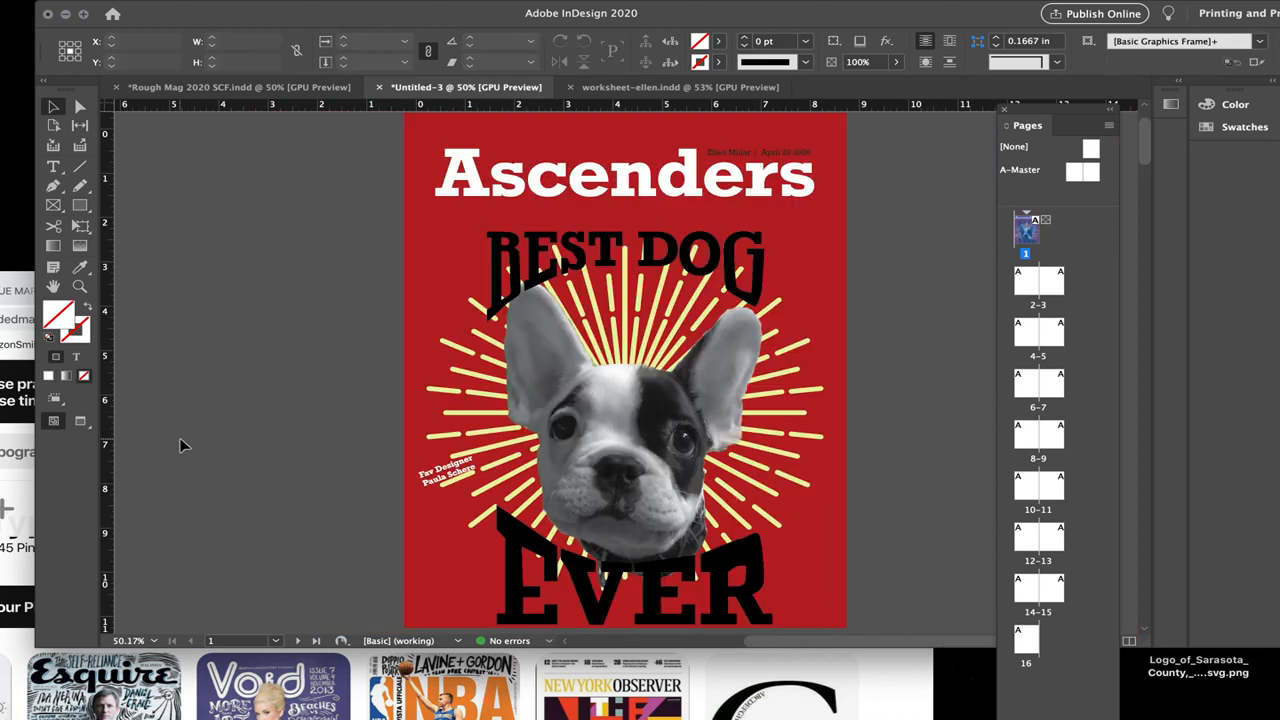
Step: Duplicate the tilted designer text twice, placing one copy beside the dog's right-hand ear and one, tilted the opposite way, at the sunburst's lower right
{"action": "left_click", "coordinate": [458, 468]}
{"action": "key", "text": "super+c"}
{"action": "key", "text": "super+v"}
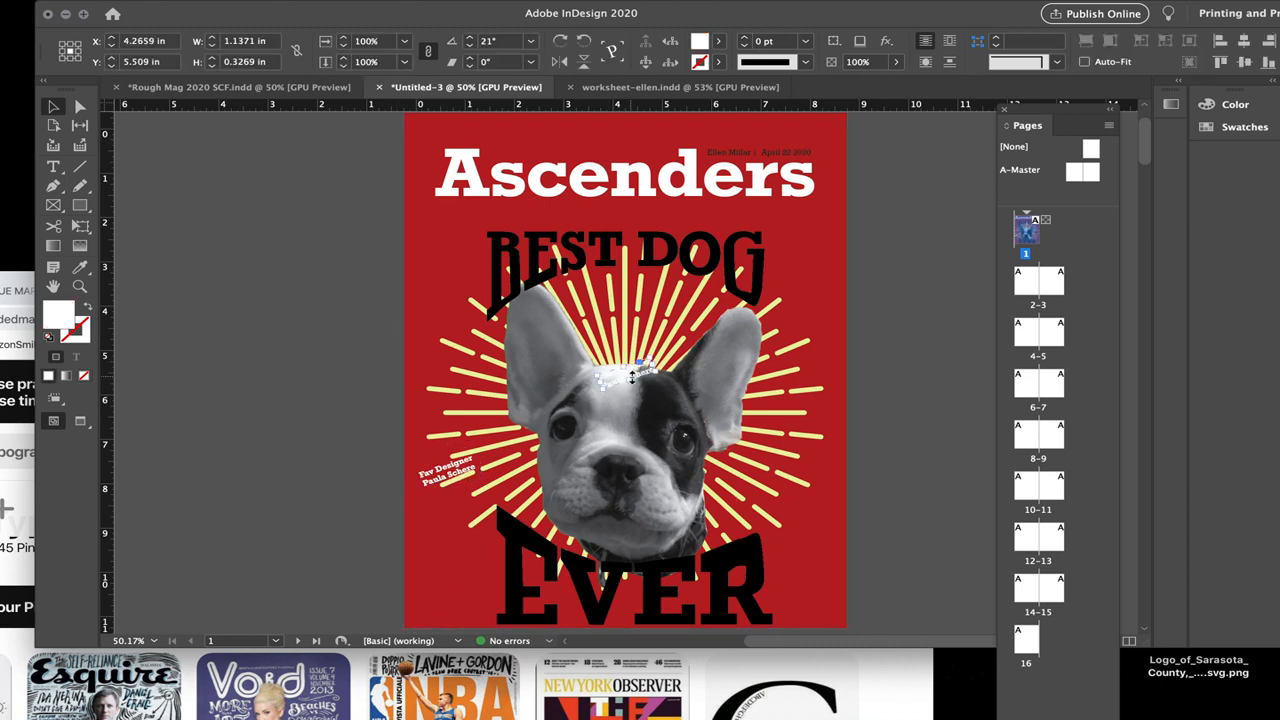
{"action": "left_click_drag", "start_coordinate": [634, 370], "coordinate": [800, 366]}
{"action": "key", "text": "super+z"}
{"action": "left_click_drag", "start_coordinate": [624, 375], "coordinate": [828, 357]}
{"action": "key", "text": "super+v"}
{"action": "left_click_drag", "start_coordinate": [632, 381], "coordinate": [838, 542]}
{"action": "left_click", "coordinate": [906, 445]}
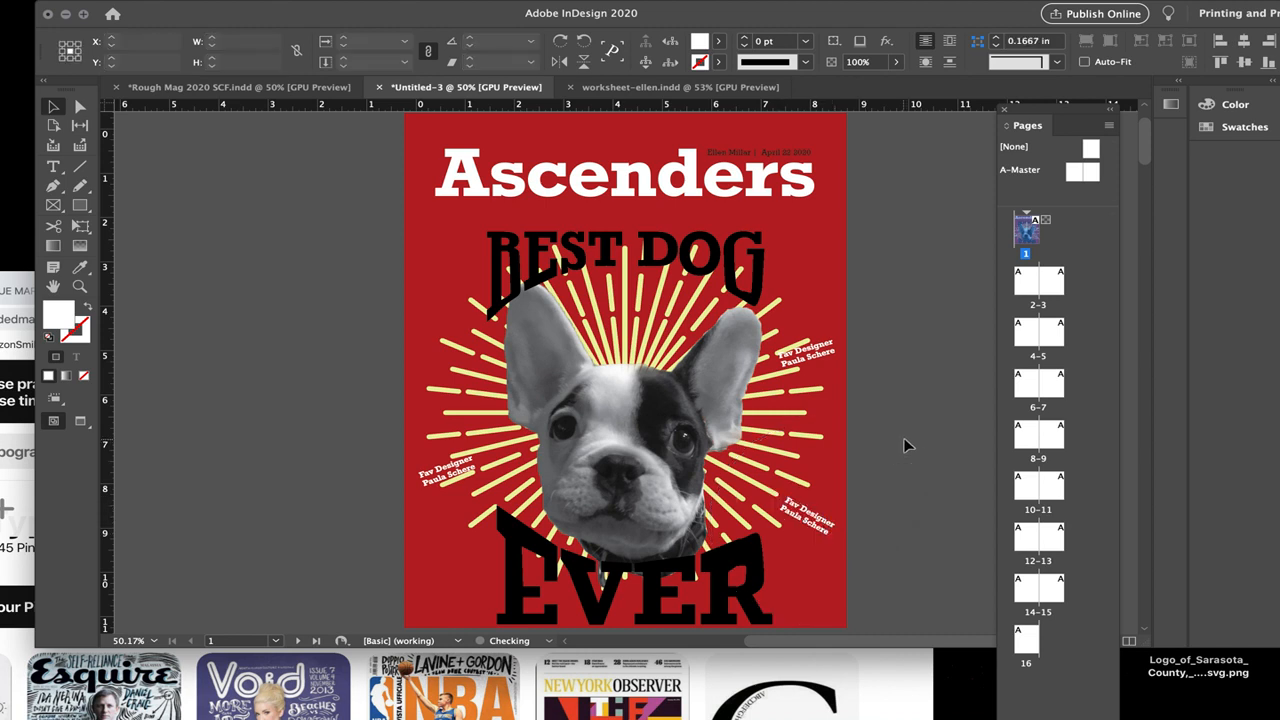
Step: Move the upper-right designer text up off the rays and the left one down to the sunburst's lower left, tilted more steeply
{"action": "left_click_drag", "start_coordinate": [822, 356], "coordinate": [822, 315]}
{"action": "left_click", "coordinate": [881, 352]}
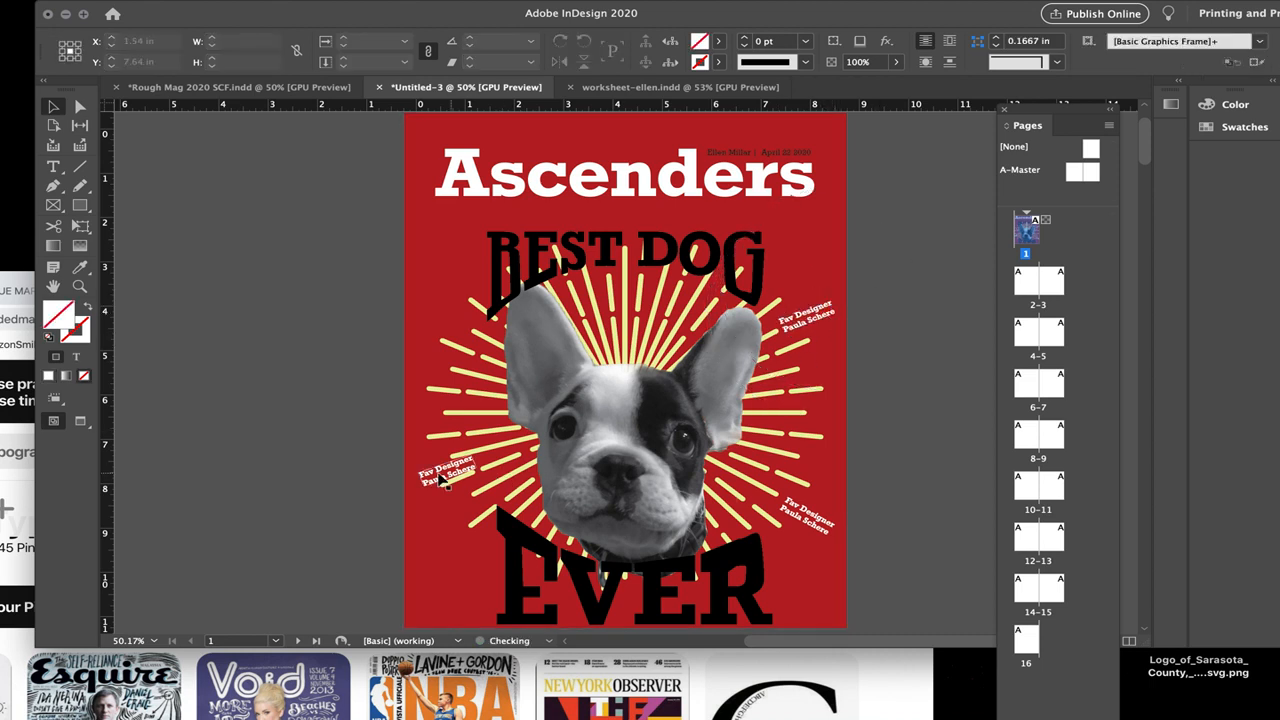
{"action": "left_click_drag", "start_coordinate": [444, 475], "coordinate": [399, 518]}
{"action": "left_click", "coordinate": [337, 529]}
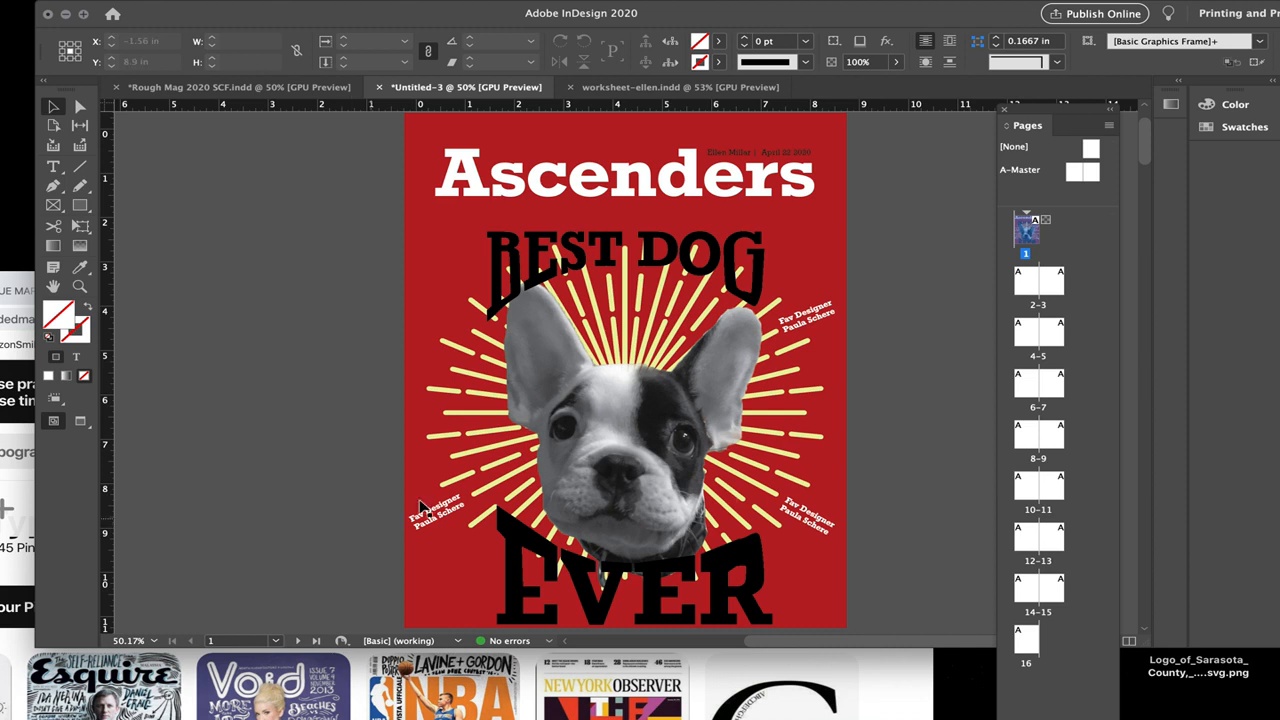
Step: Copy the cover's dog image frame to page 16 and move the copy onto the pasteboard at the page's left
{"action": "left_click", "coordinate": [434, 294]}
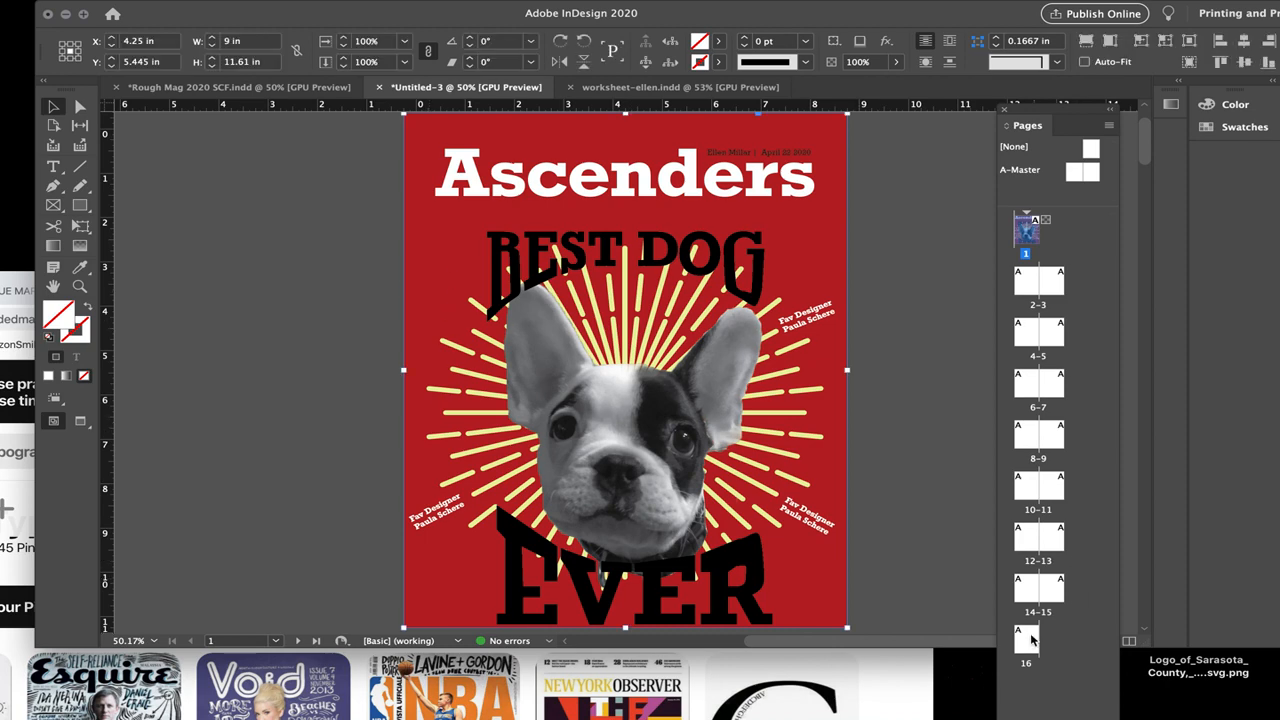
{"action": "double_click", "coordinate": [1028, 638]}
{"action": "key", "text": "super+v"}
{"action": "left_click_drag", "start_coordinate": [706, 366], "coordinate": [230, 364]}
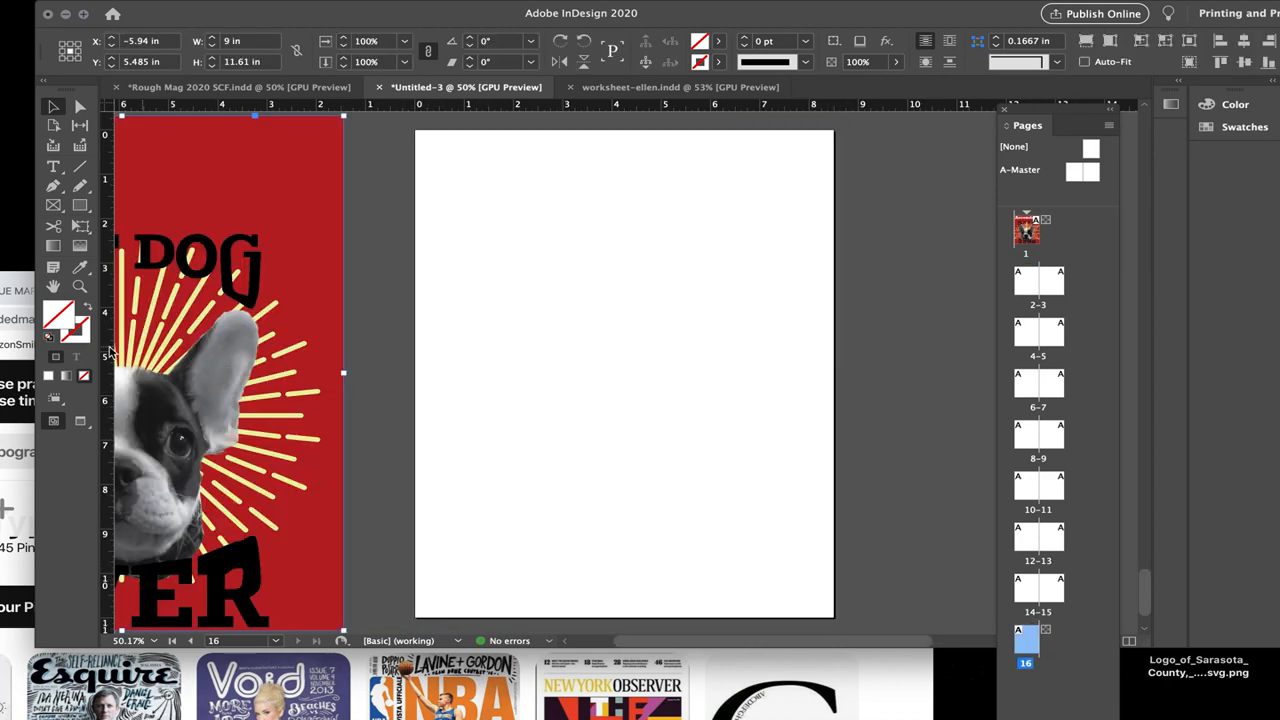
Step: Draw a rectangle about 8.92 by 11.54 in covering page 16 and fill it with the red sampled from the cover copy
{"action": "left_click", "coordinate": [80, 287]}
{"action": "left_click", "coordinate": [700, 302], "text": "alt"}
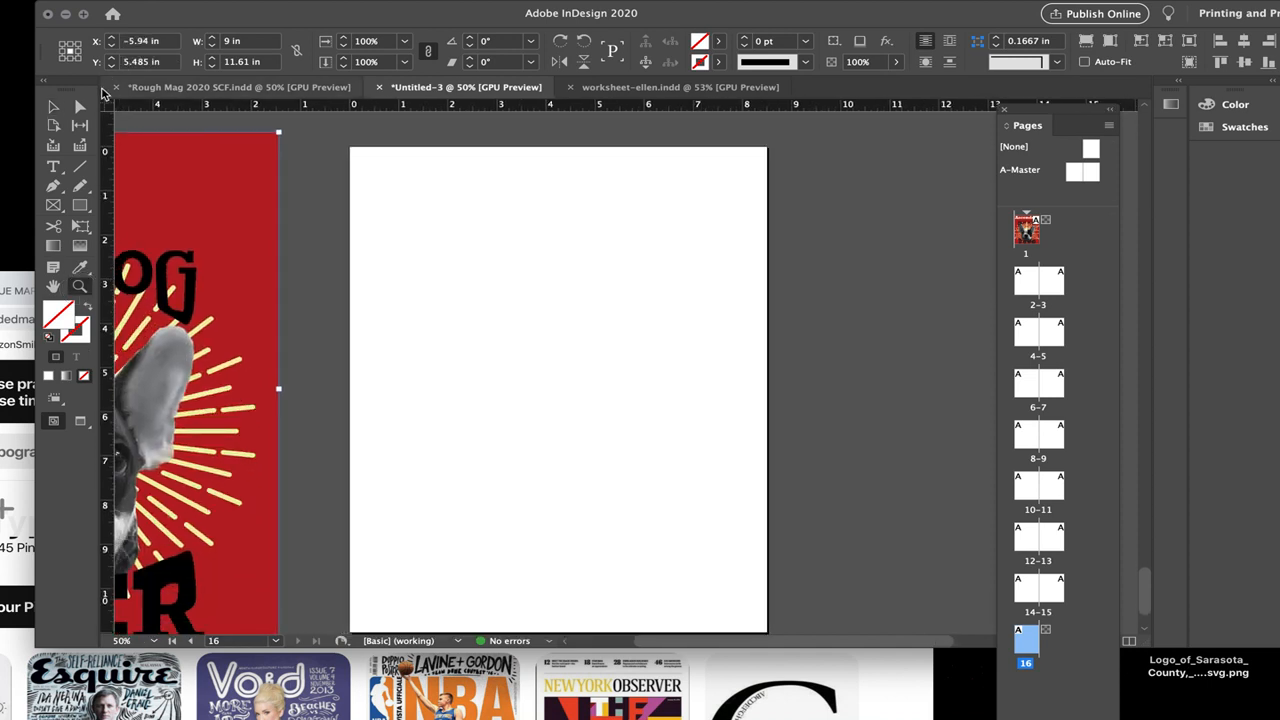
{"action": "left_click", "coordinate": [81, 206]}
{"action": "left_click_drag", "start_coordinate": [341, 146], "coordinate": [779, 587]}
{"action": "left_click", "coordinate": [80, 268]}
{"action": "left_click", "coordinate": [266, 126]}
Step: Delete the copied cover image frame from the pasteboard beside page 16
{"action": "left_click", "coordinate": [53, 107]}
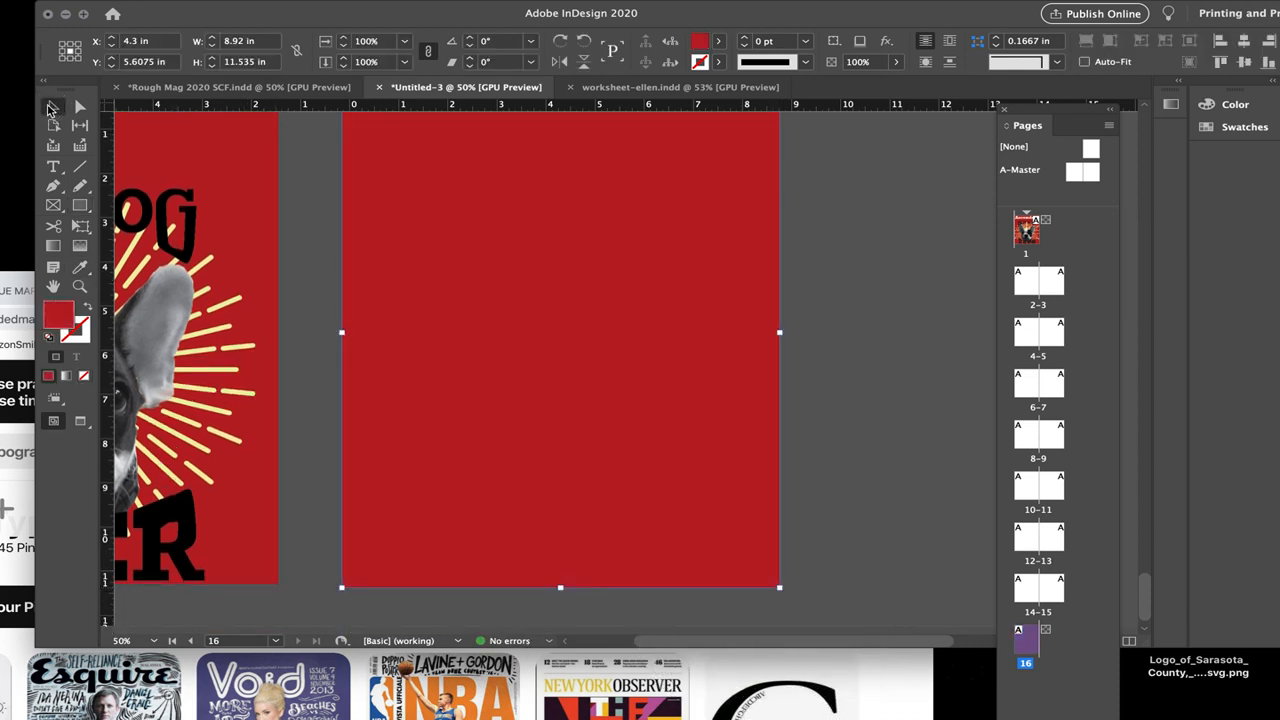
{"action": "left_click", "coordinate": [258, 355]}
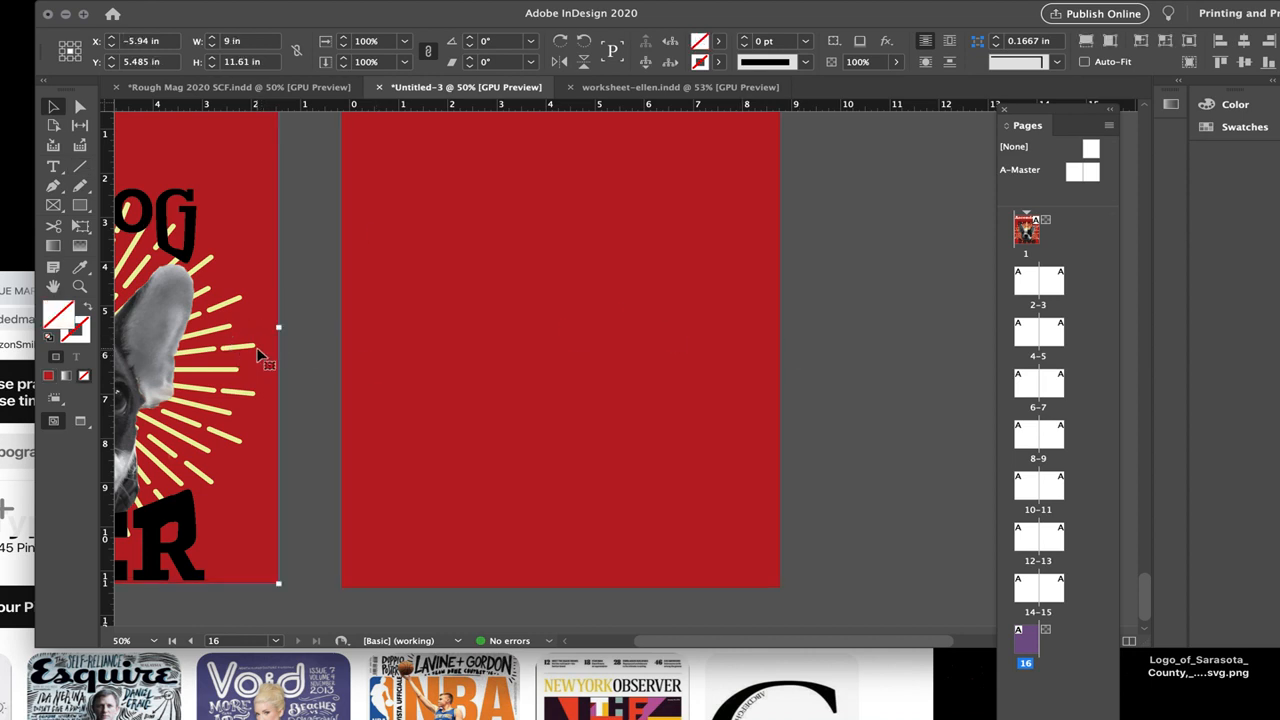
{"action": "key", "text": "Delete"}
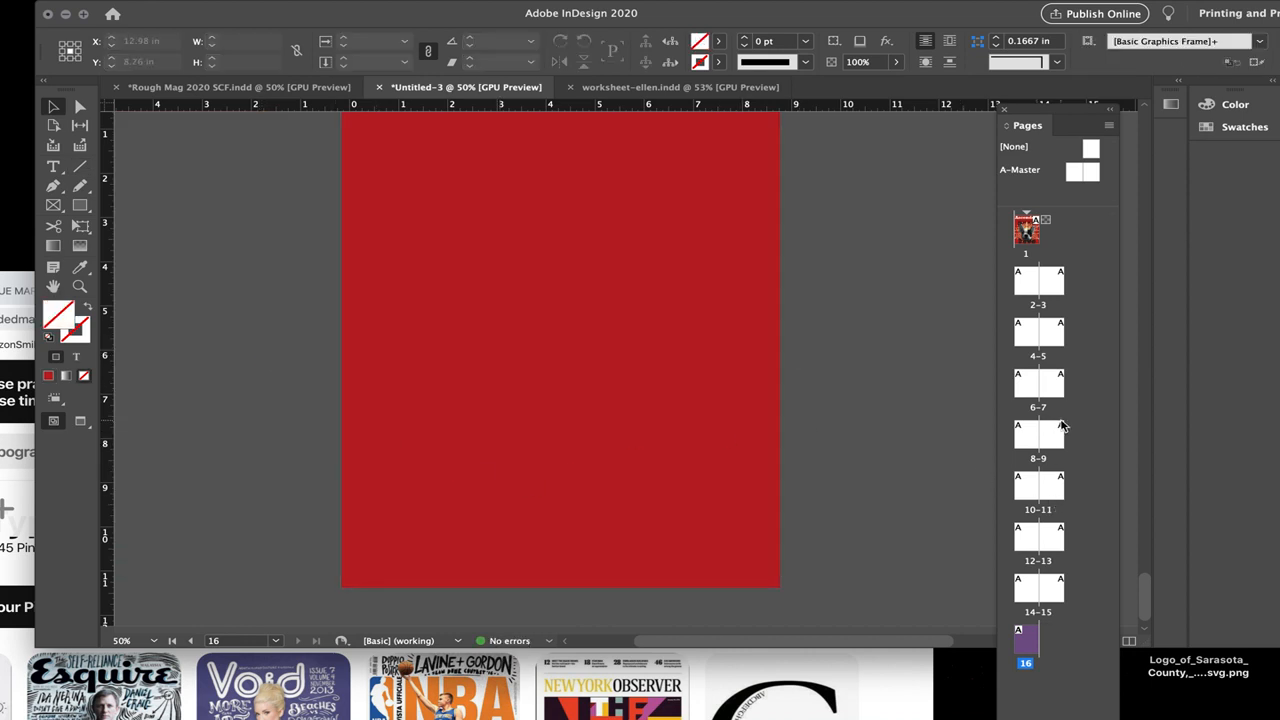
Step: Review the front cover on page 1 against the red back cover on page 16, ending on the front cover
{"action": "left_click", "coordinate": [1062, 427]}
{"action": "double_click", "coordinate": [1030, 232]}
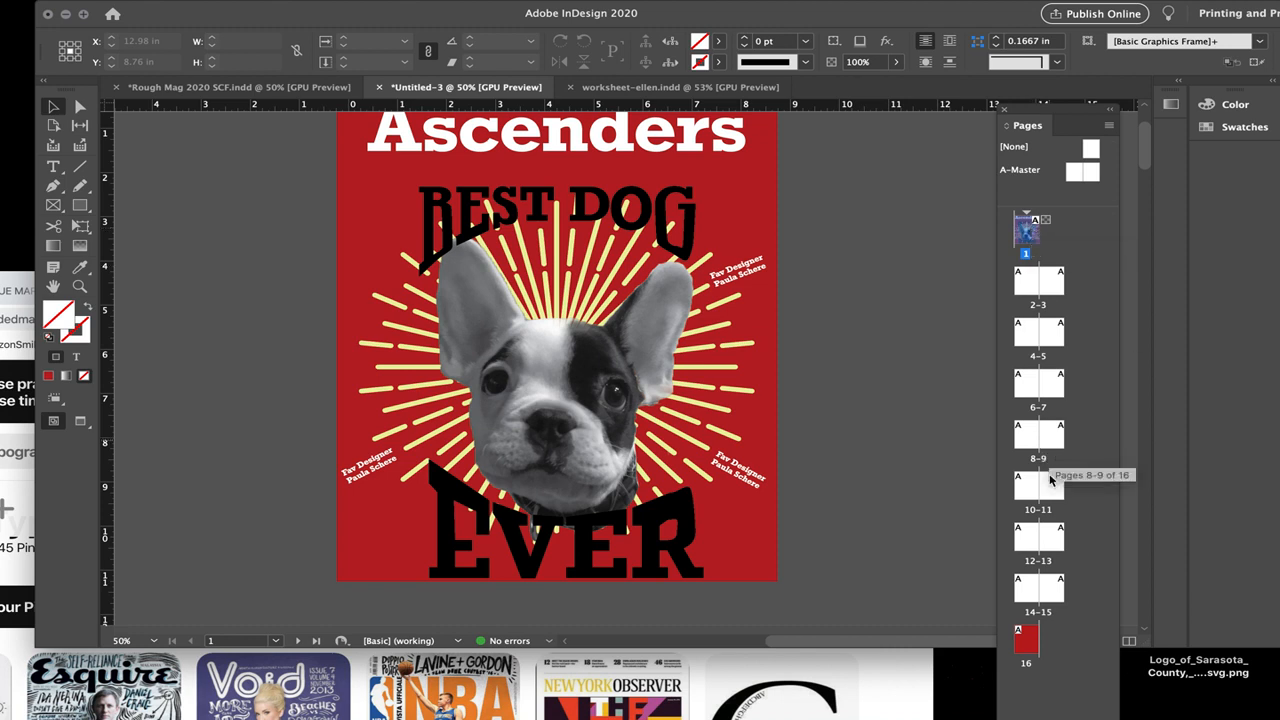
{"action": "double_click", "coordinate": [1026, 645]}
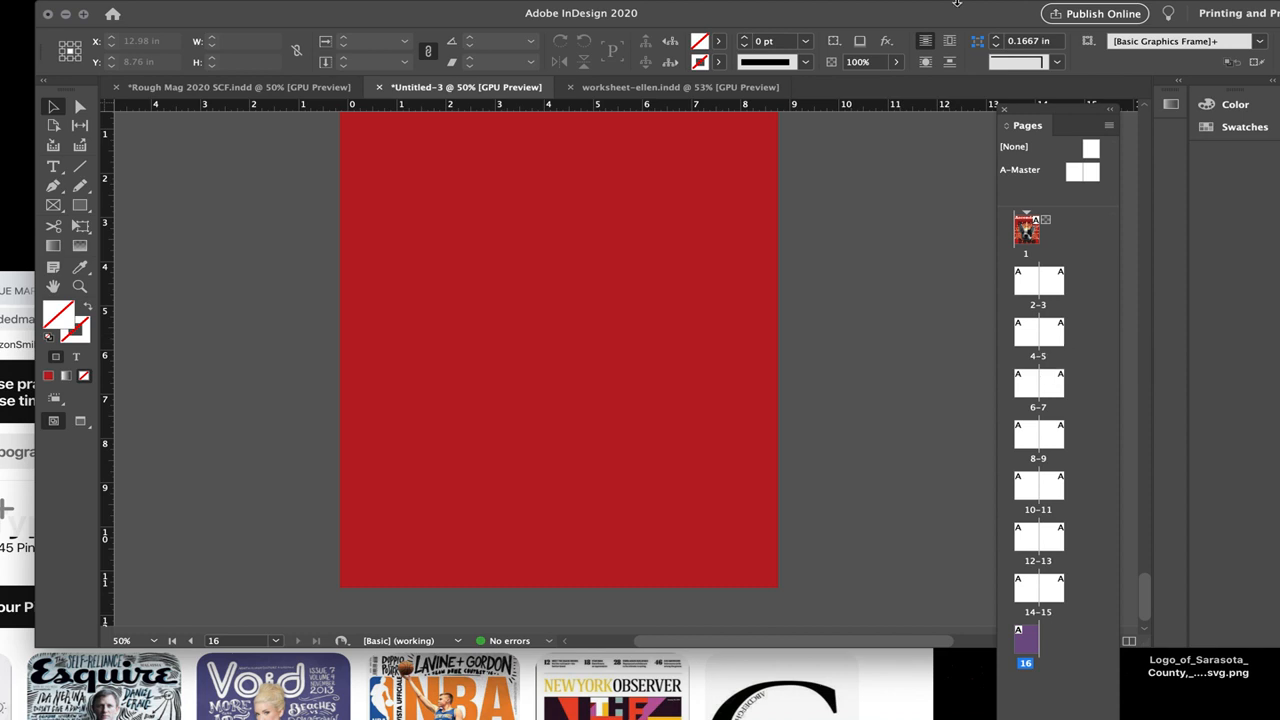
{"action": "mouse_move", "coordinate": [957, 7]}
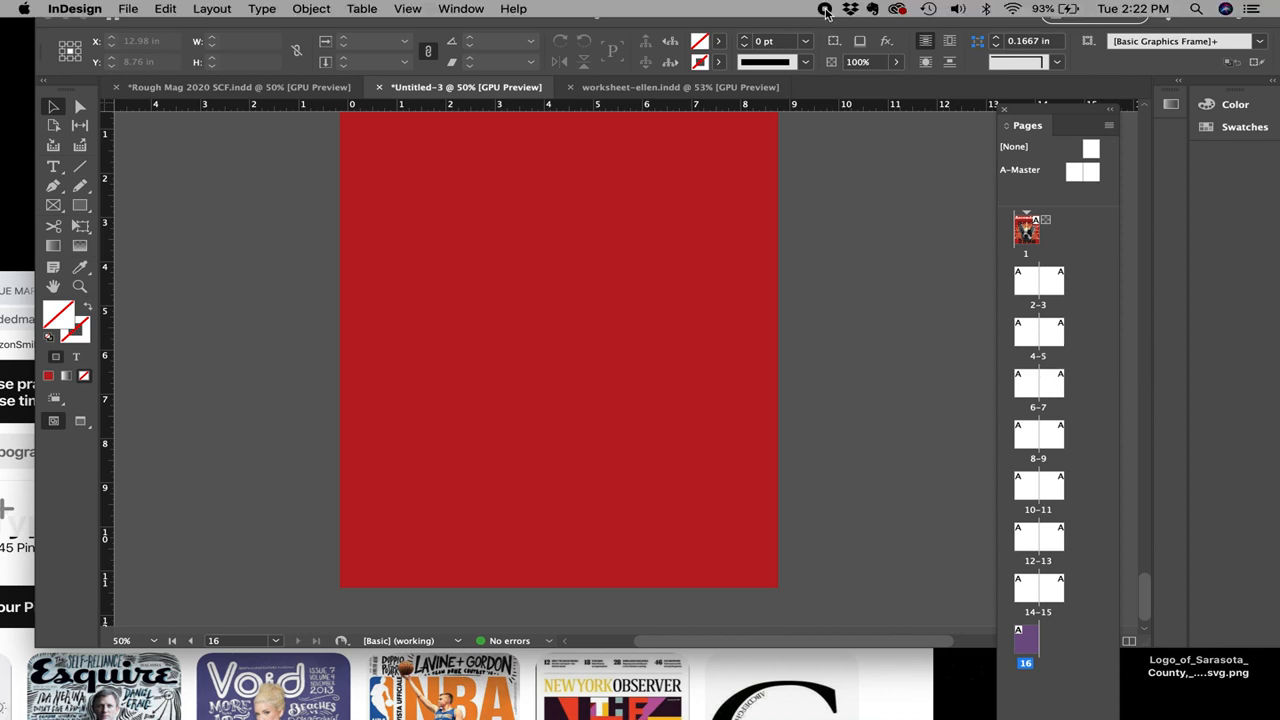
{"action": "double_click", "coordinate": [1026, 228]}
{"action": "mouse_move", "coordinate": [735, 7]}
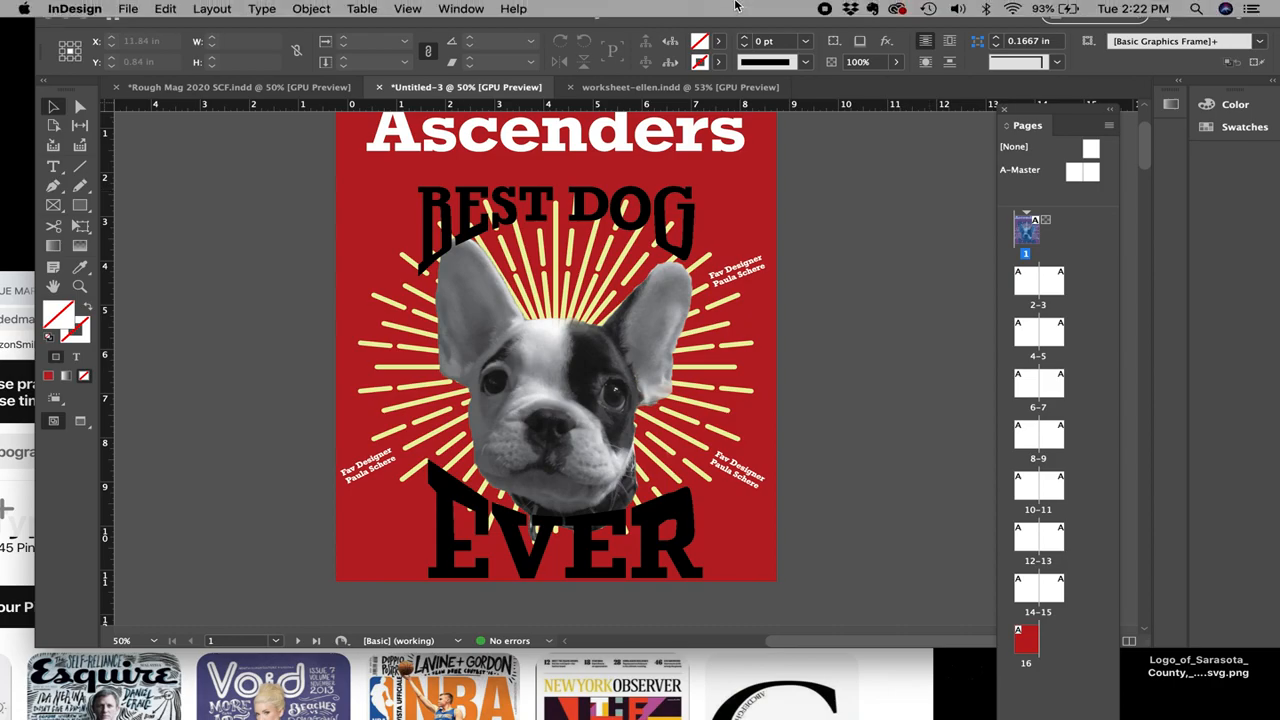